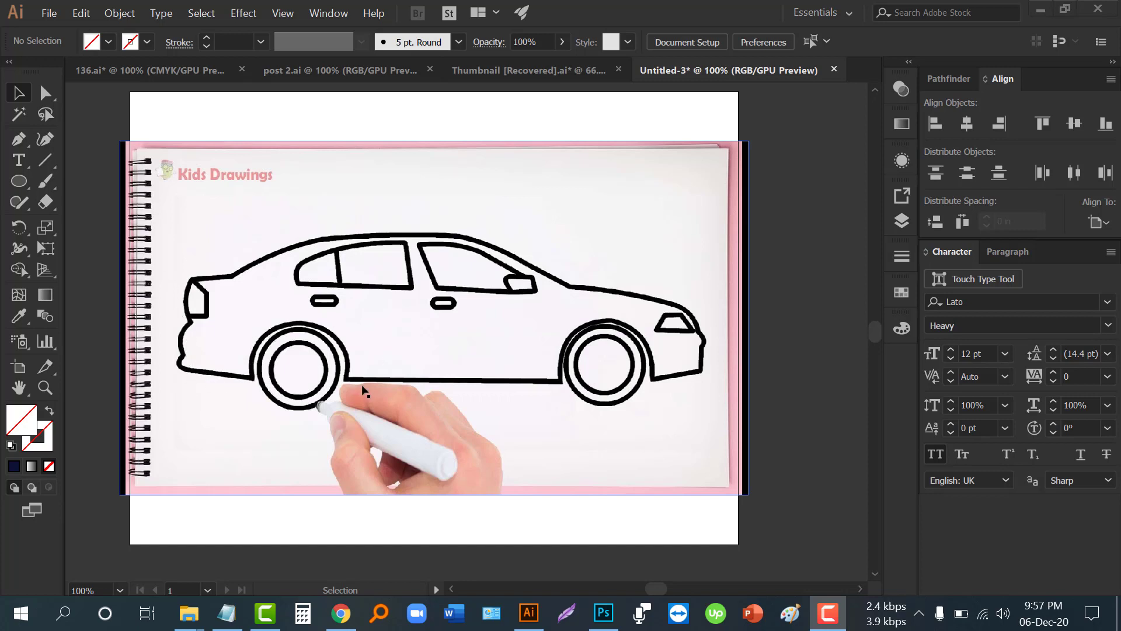
- Move the car reference image up and left on the artboard, then deselect it
left_click(792, 351)
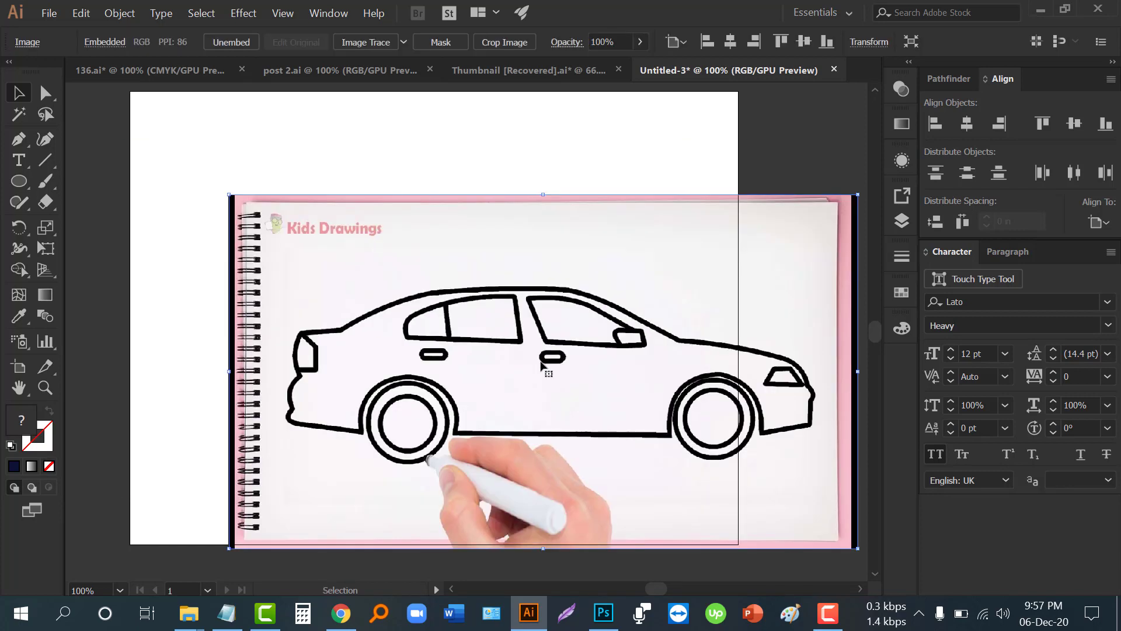
left_click_drag(510, 354, 385, 295)
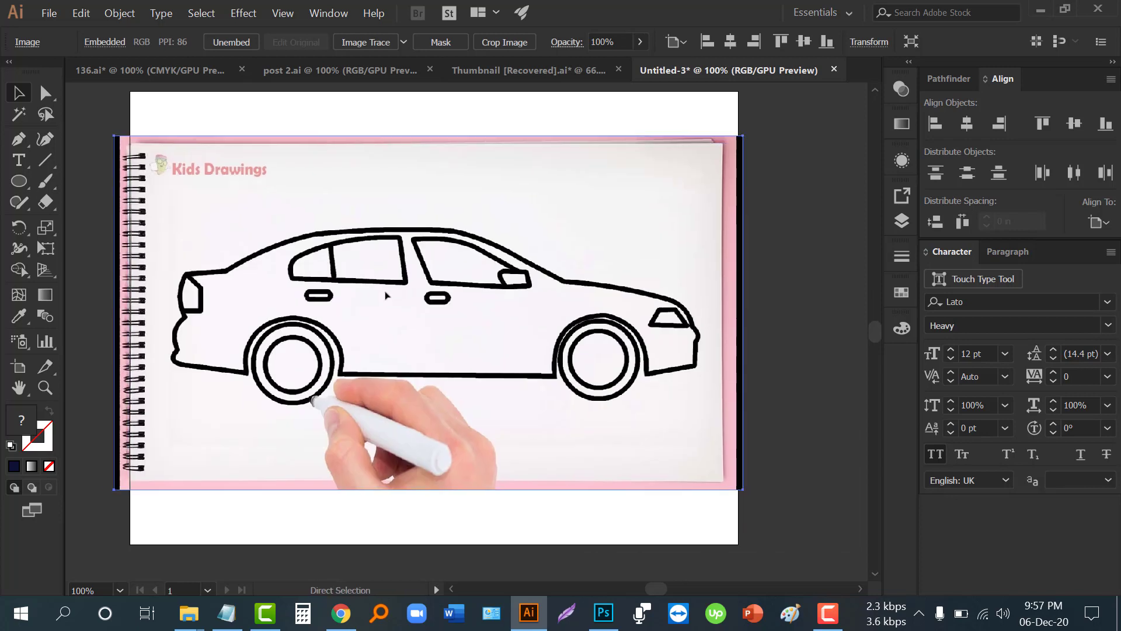
key("ctrl+shift+a")
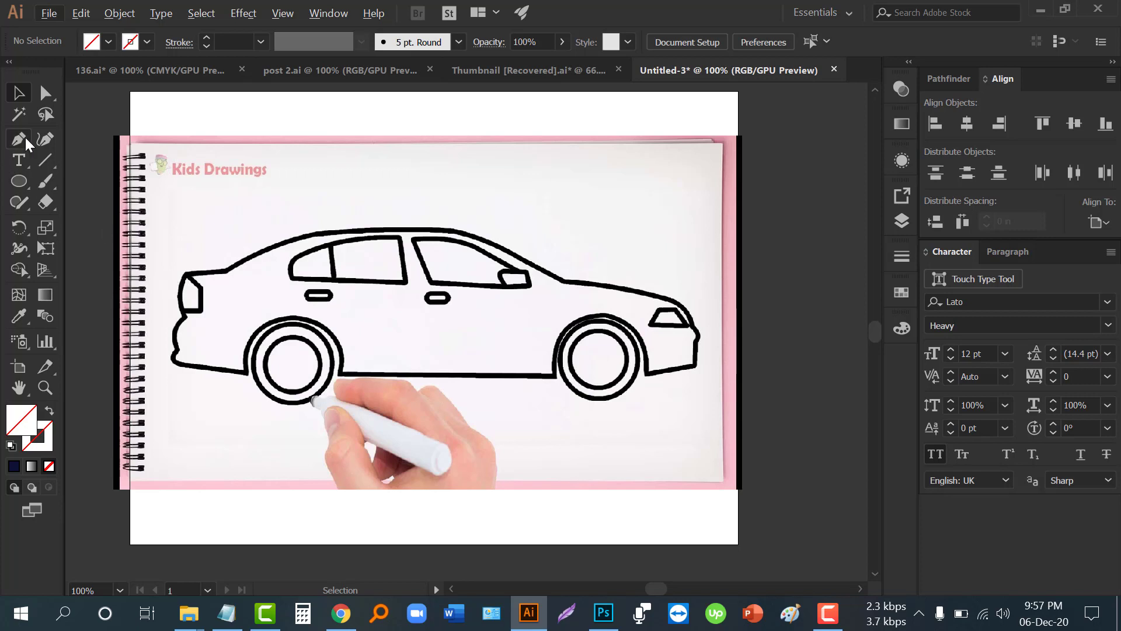
- Pen-trace the car from the rear deck over the roofline and hood to the front bumper
left_click_drag(26, 138, 82, 145)
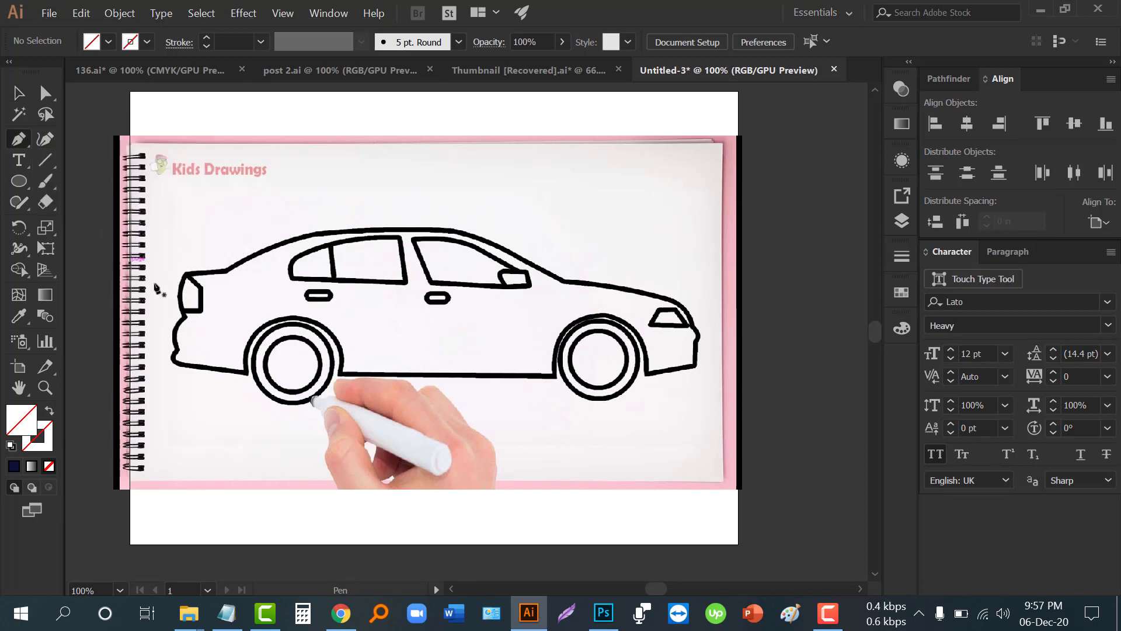
left_click(183, 273)
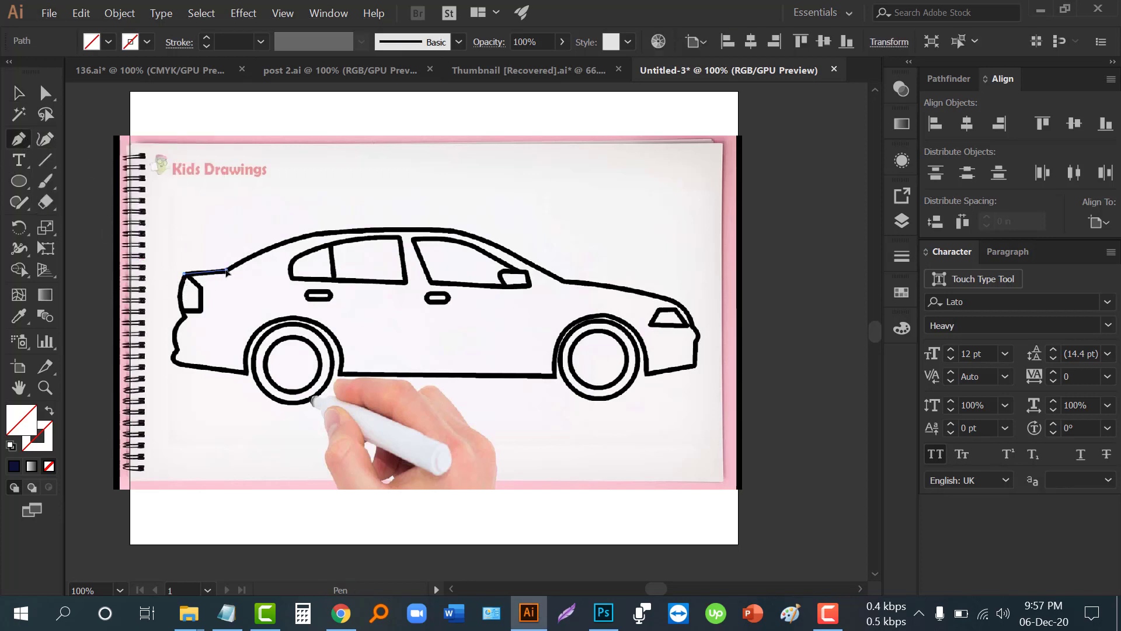
left_click_drag(323, 232, 358, 233)
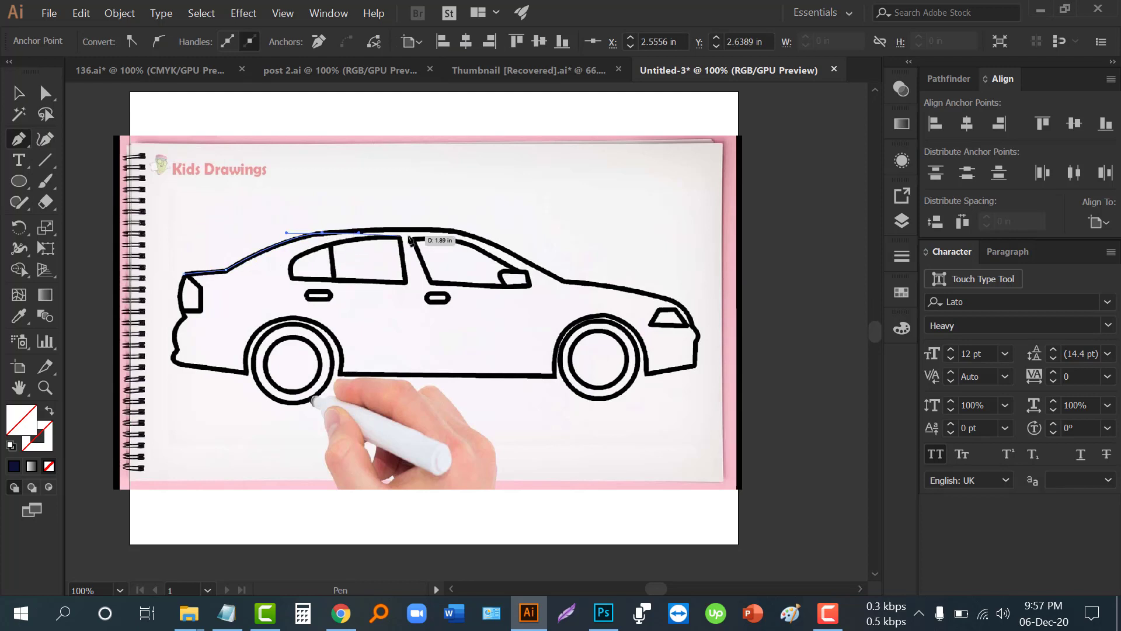
left_click_drag(430, 229, 530, 264)
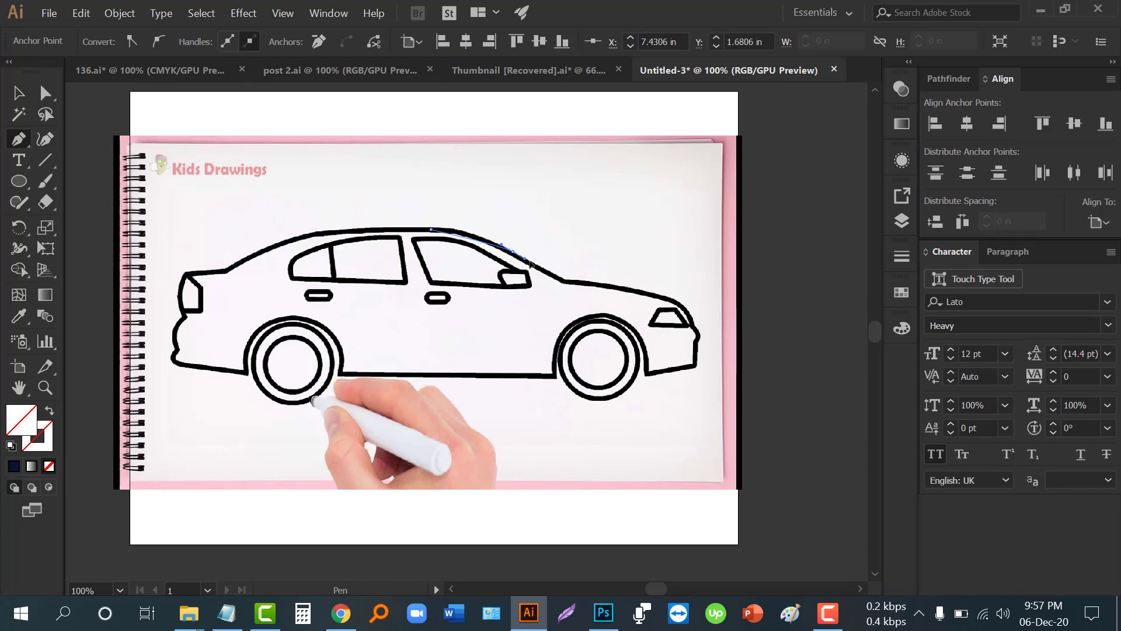
left_click(562, 281)
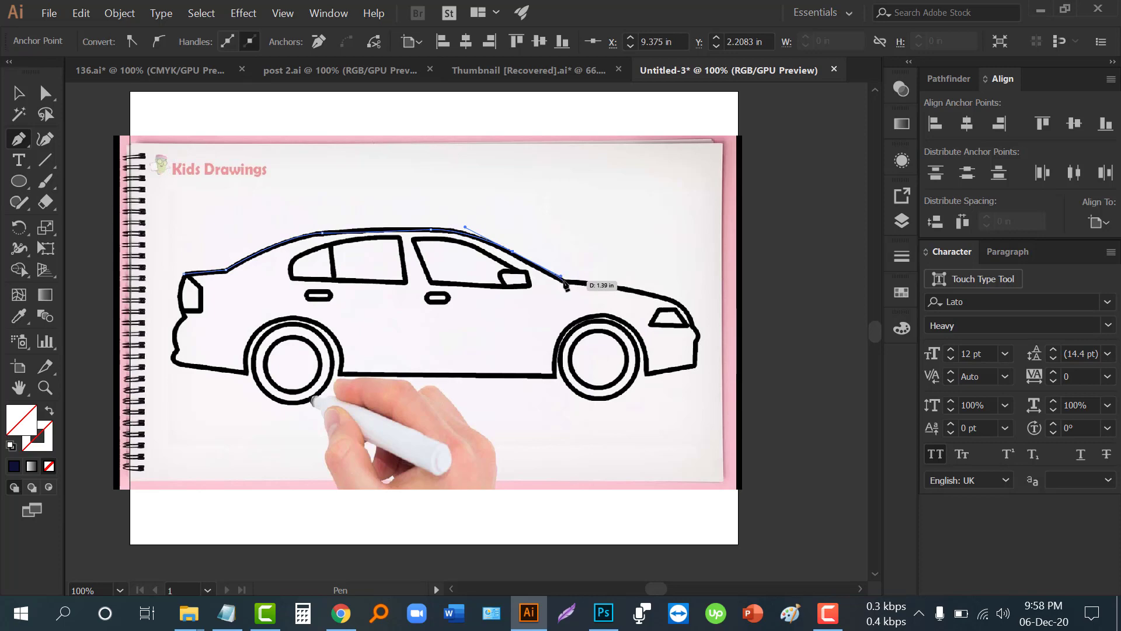
mouse_move(654, 295)
left_mouse_down()
mouse_move(677, 303)
mouse_move(703, 337)
left_mouse_up()
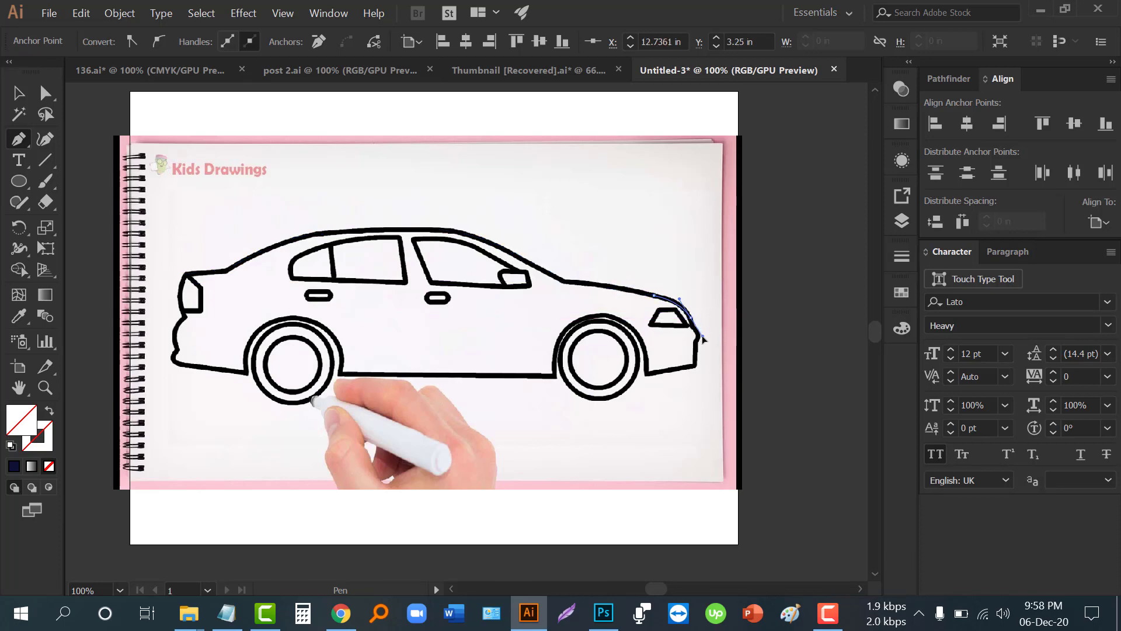
scroll(703, 337, "up", 2)
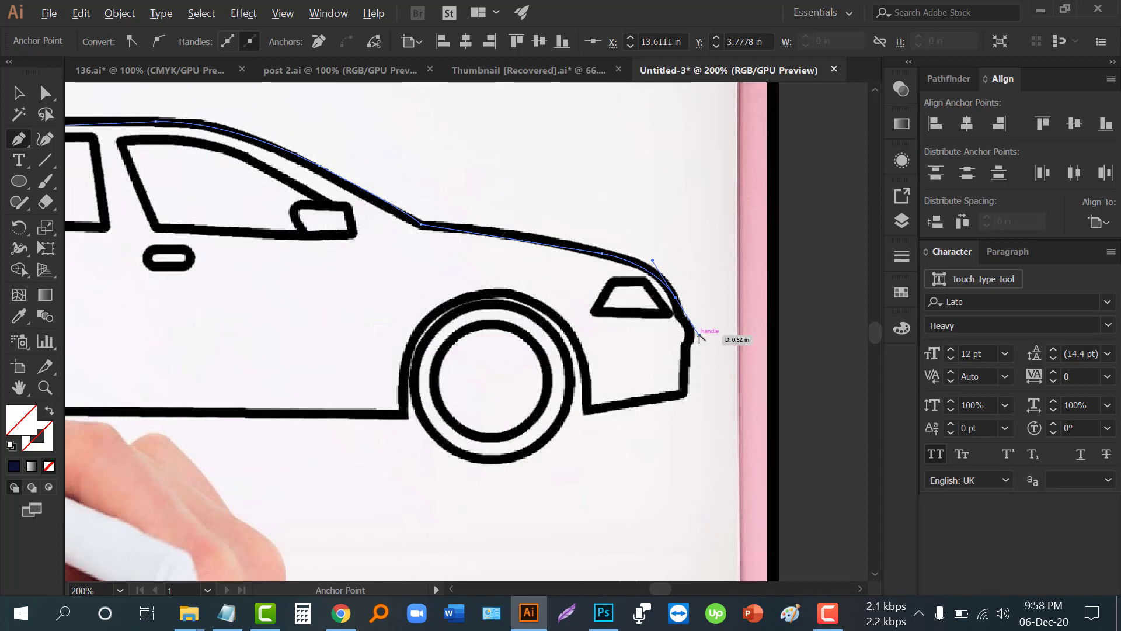
left_click_drag(699, 337, 690, 326)
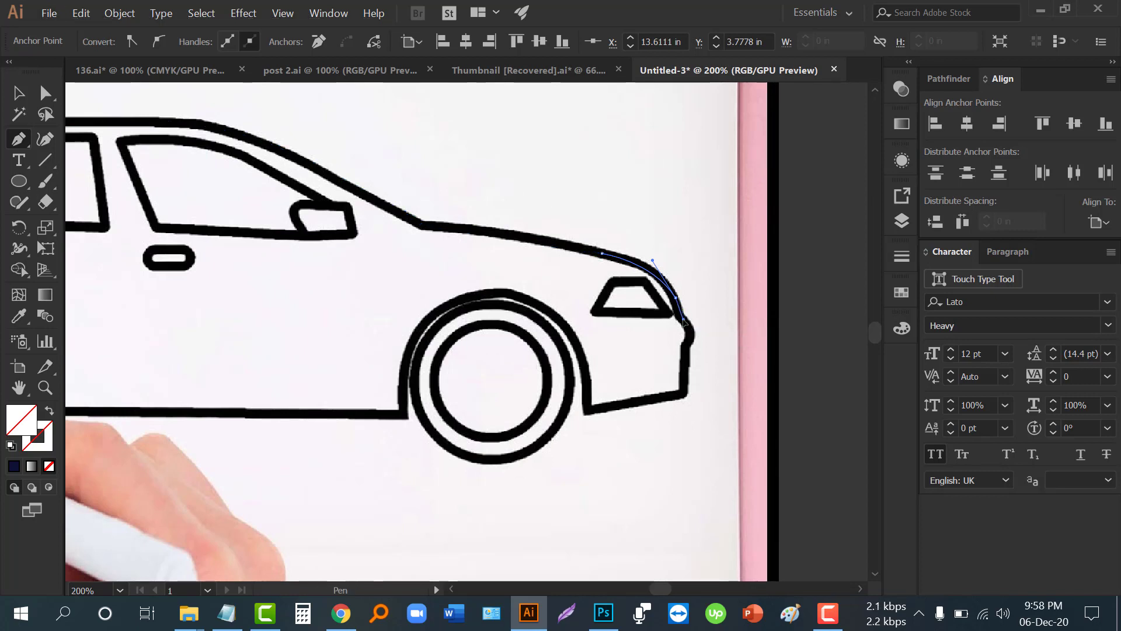
- Continue the path down the front bumper, along the bottom, and around the front wheel arch
left_click(689, 347)
left_click(686, 400)
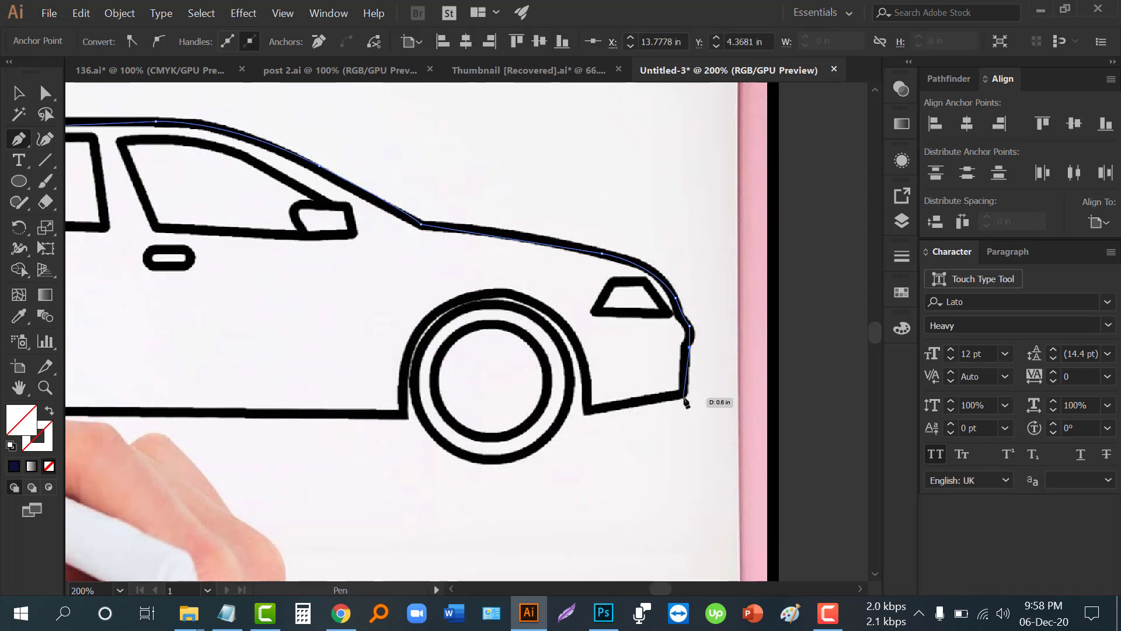
left_click(584, 410)
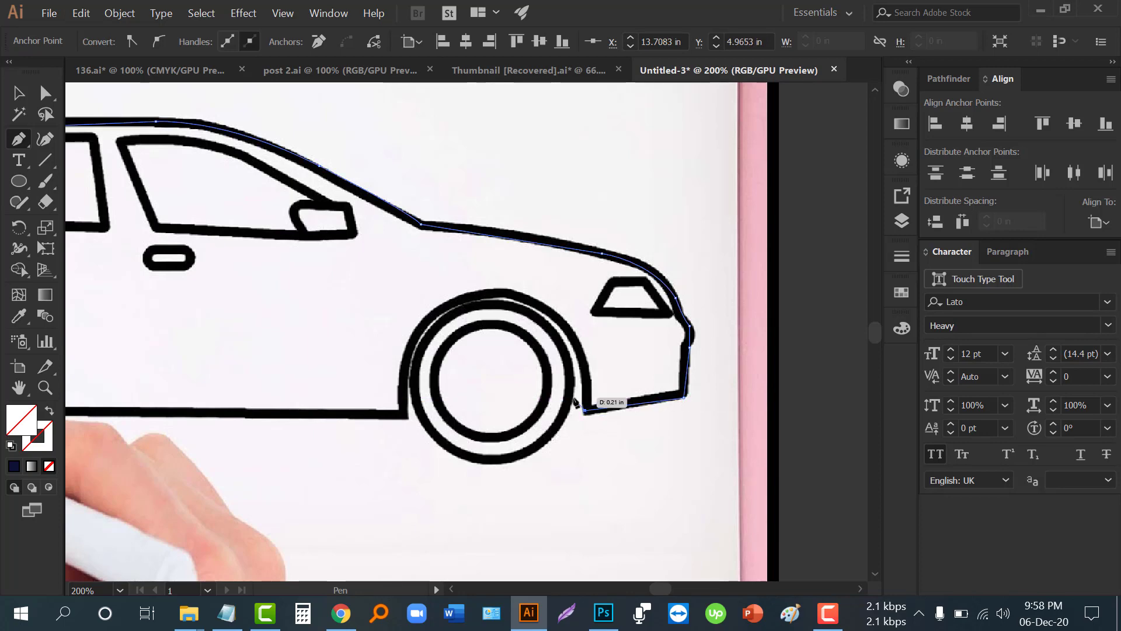
left_click_drag(623, 249, 492, 264)
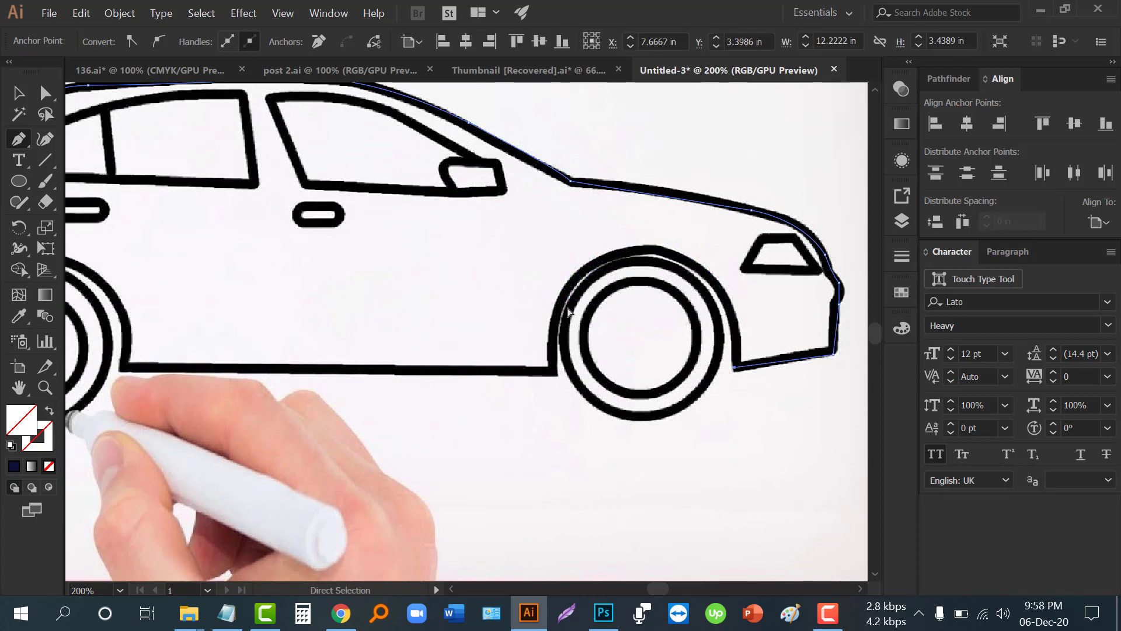
left_click(536, 373)
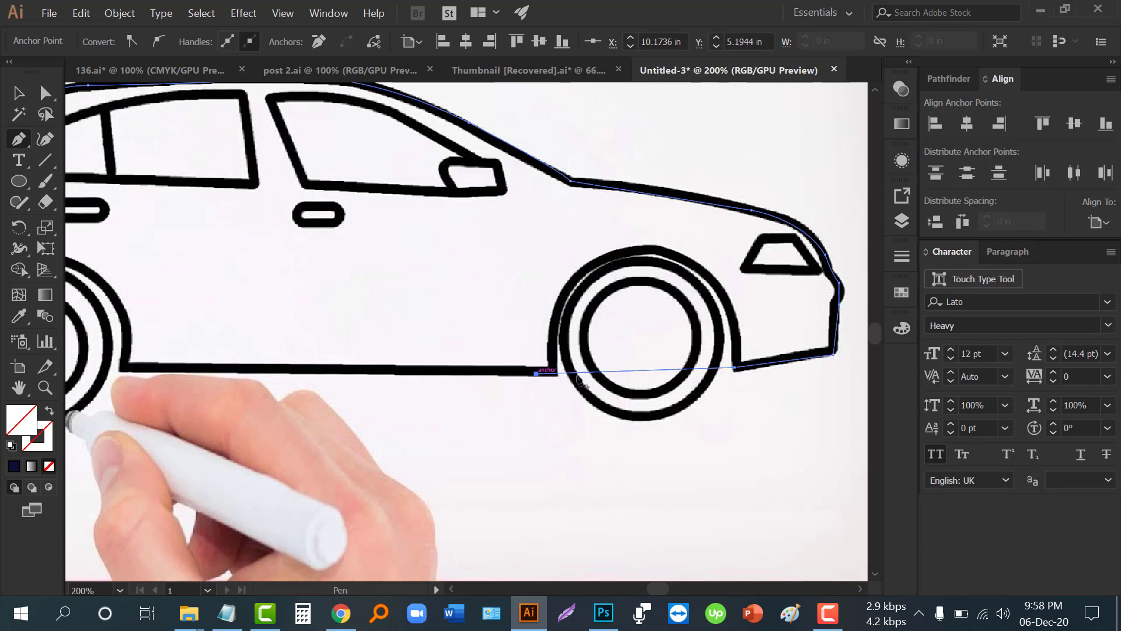
left_click_drag(645, 376, 646, 251)
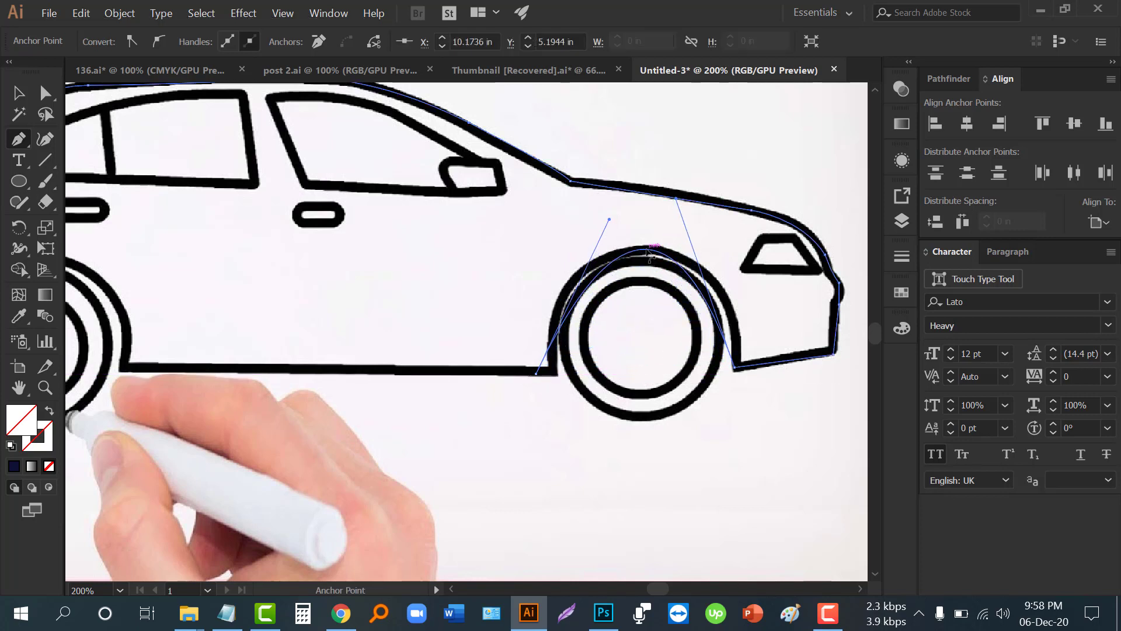
left_click_drag(676, 199, 734, 203)
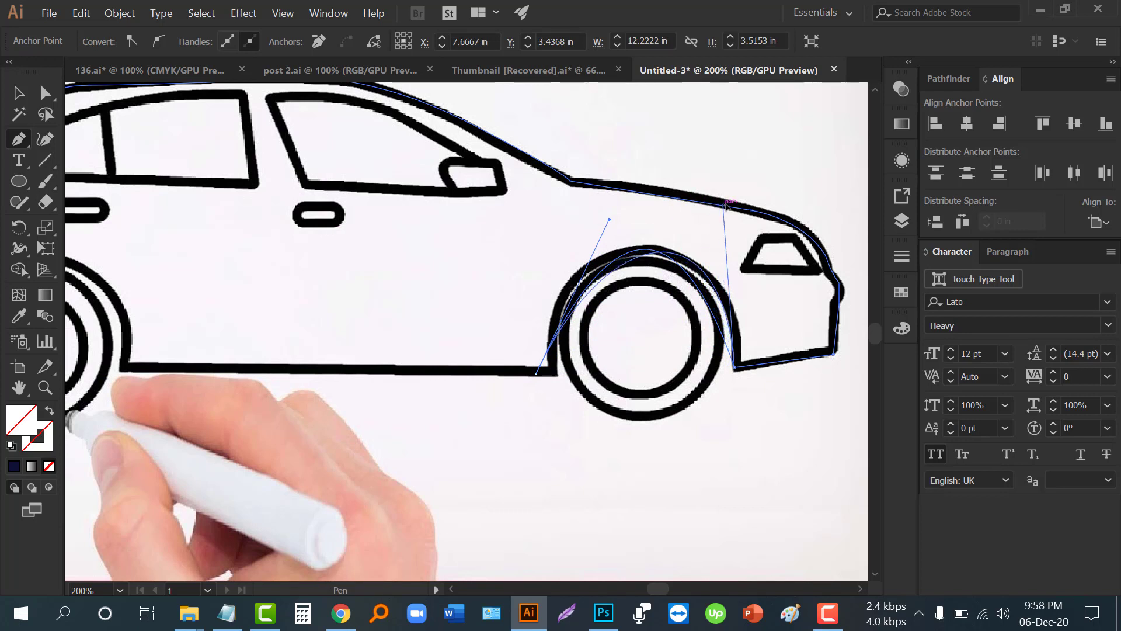
mouse_move(607, 231)
left_mouse_down()
mouse_move(609, 221)
mouse_move(552, 214)
left_mouse_up()
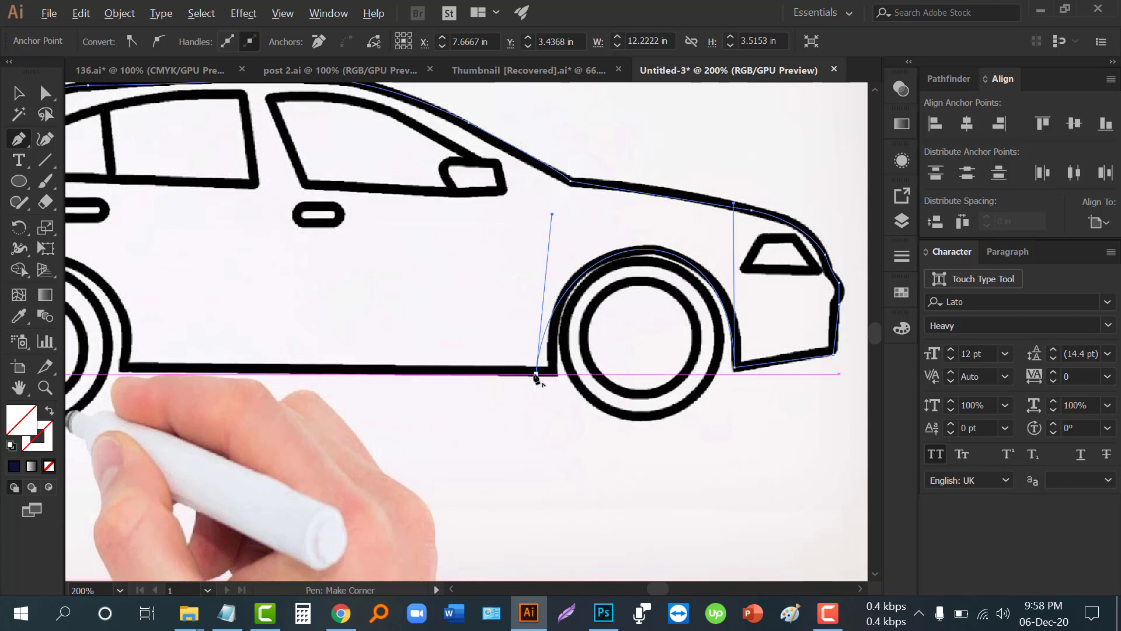
- Refine the front wheel arch anchors with Direct Selection to fit the wheel outline
left_click(45, 92)
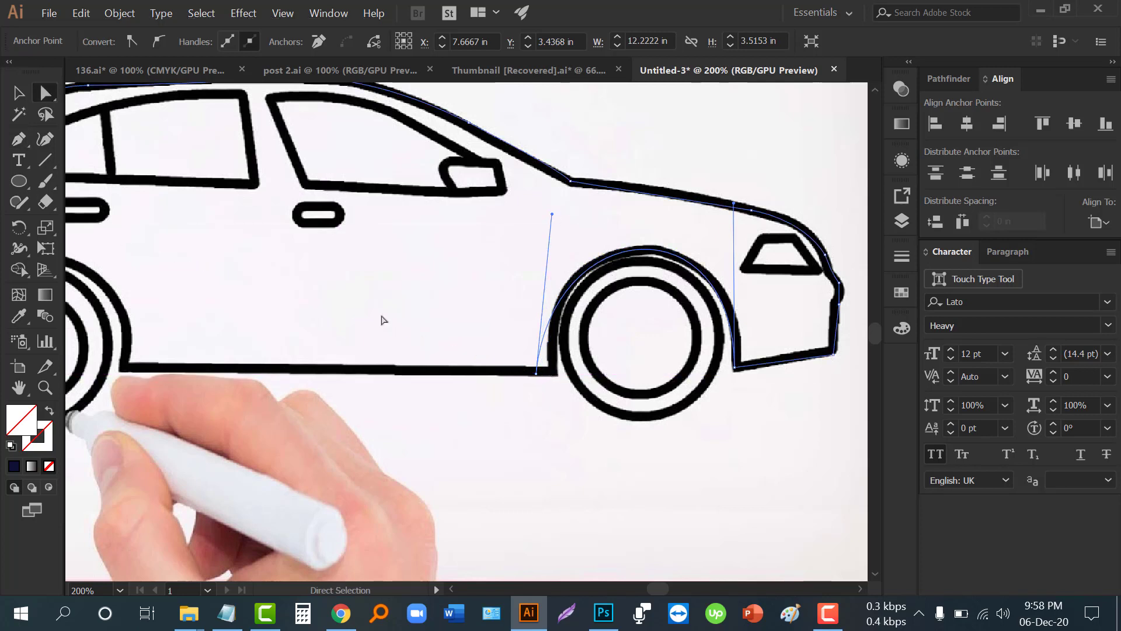
left_click_drag(536, 372, 549, 373)
left_click_drag(564, 216, 546, 209)
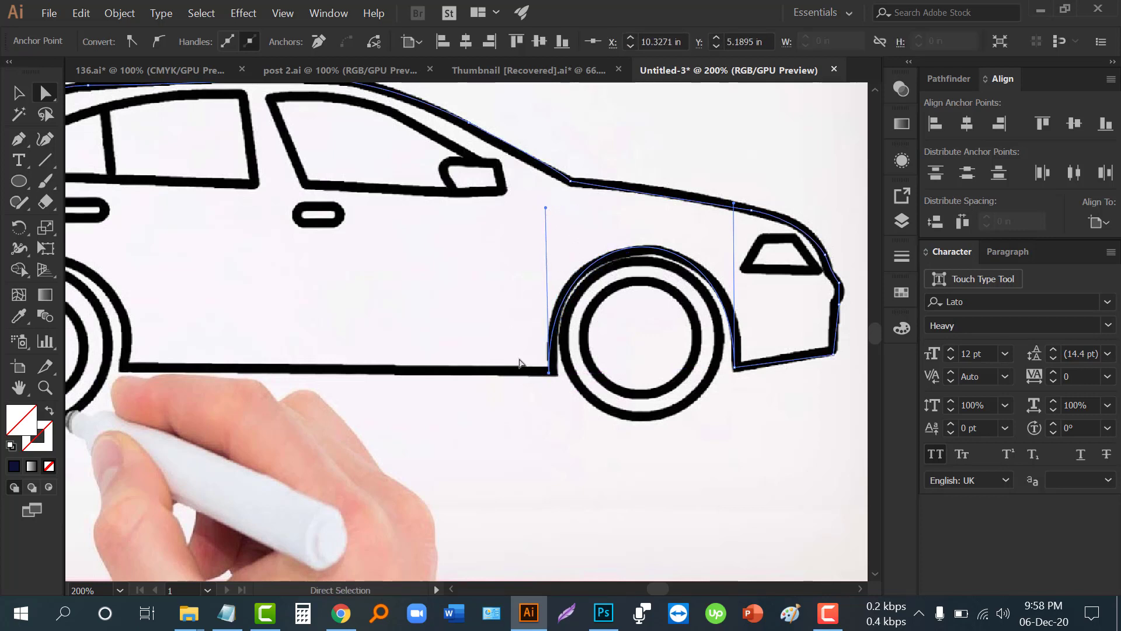
left_click(18, 140)
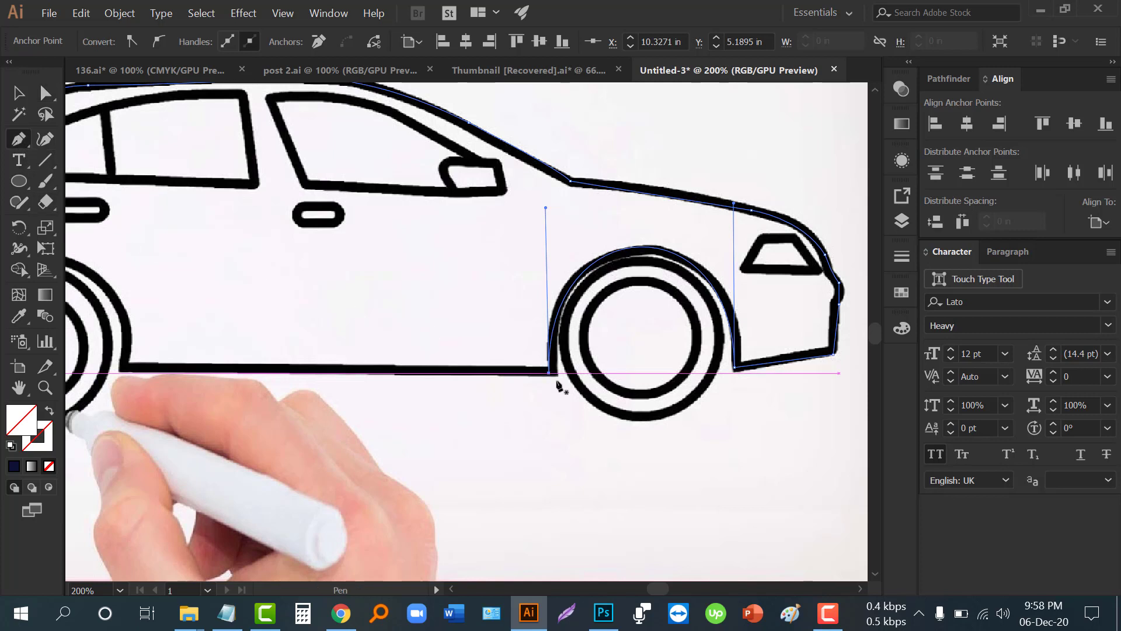
- Extend the body outline along the underside and over the rear wheel arch
left_click_drag(480, 405, 617, 432)
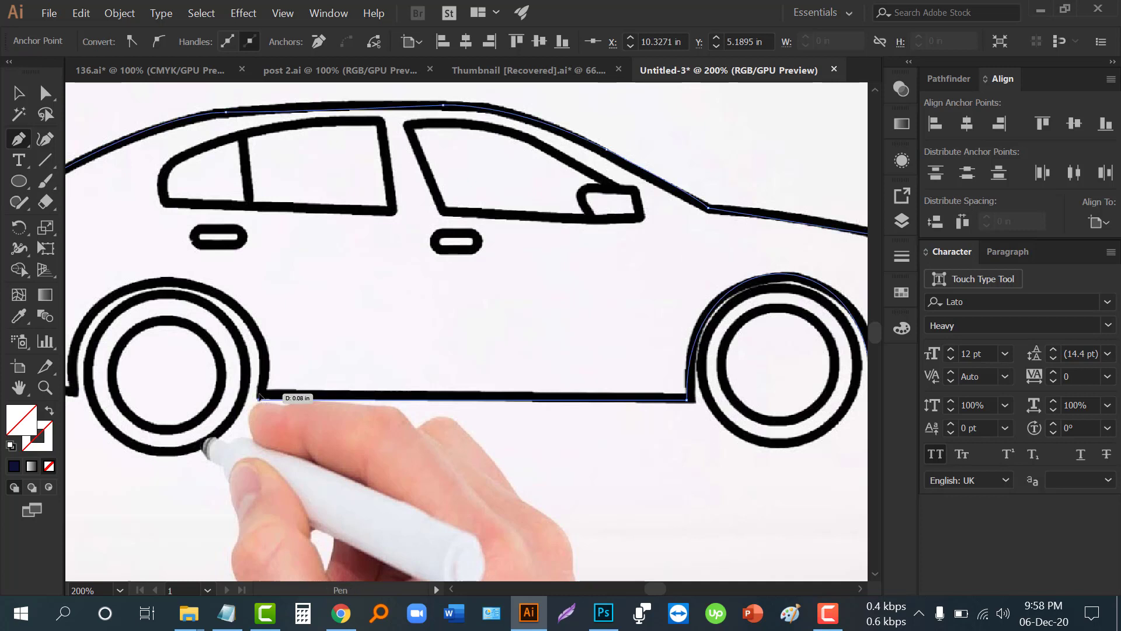
left_click_drag(261, 397, 581, 390)
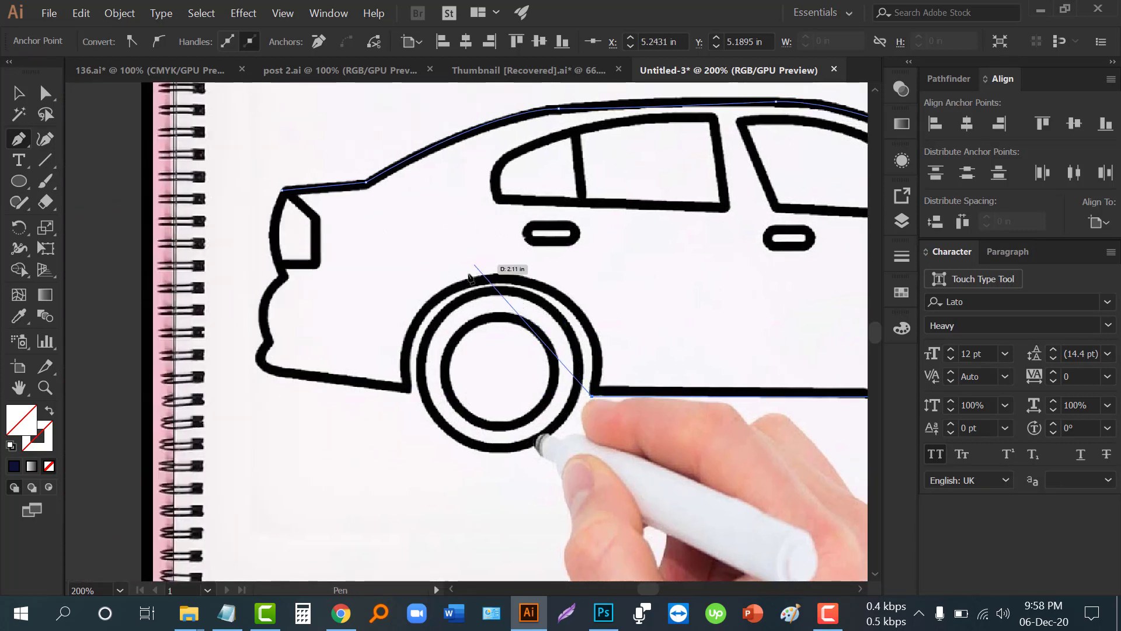
left_click(591, 396)
left_click_drag(484, 278, 348, 287)
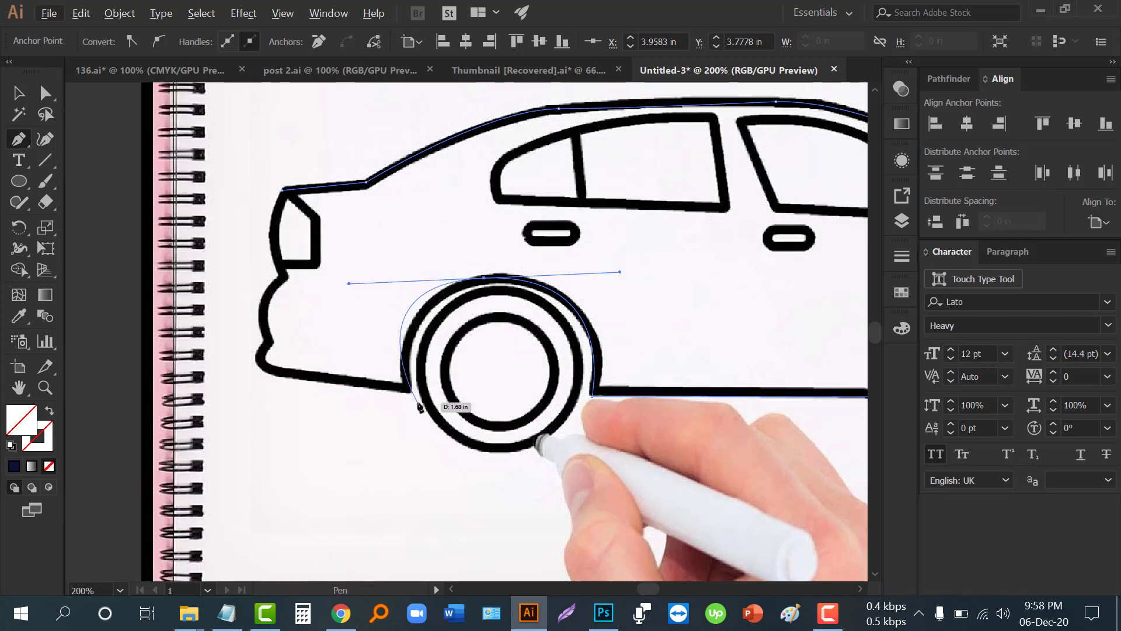
mouse_move(403, 387)
left_mouse_down()
mouse_move(351, 287)
mouse_move(552, 337)
left_mouse_up()
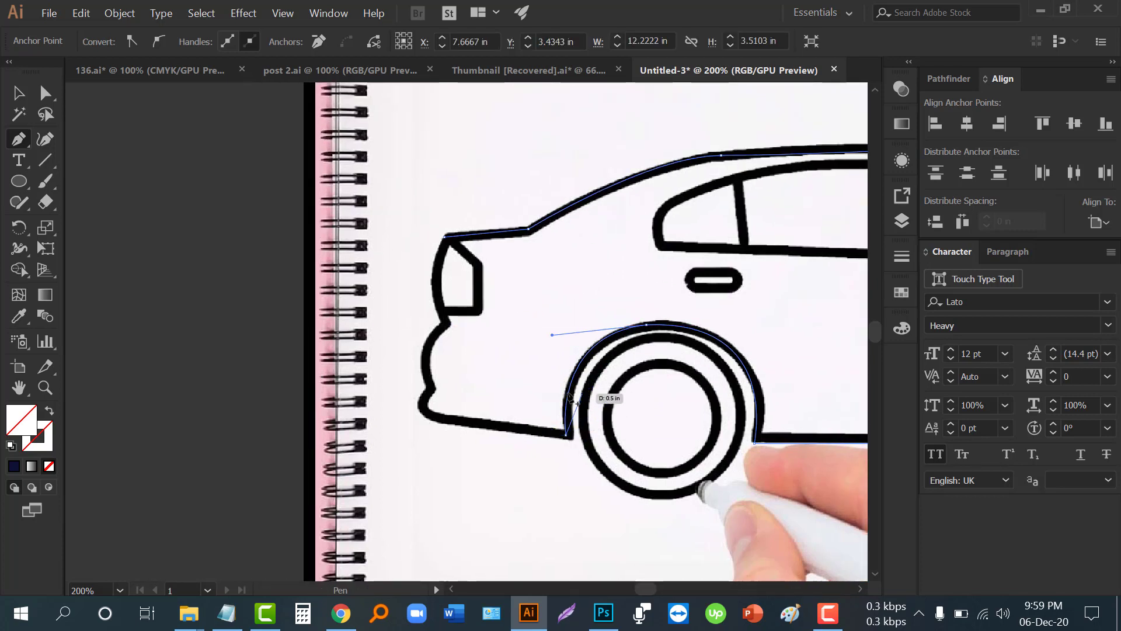
left_click_drag(561, 395, 390, 378)
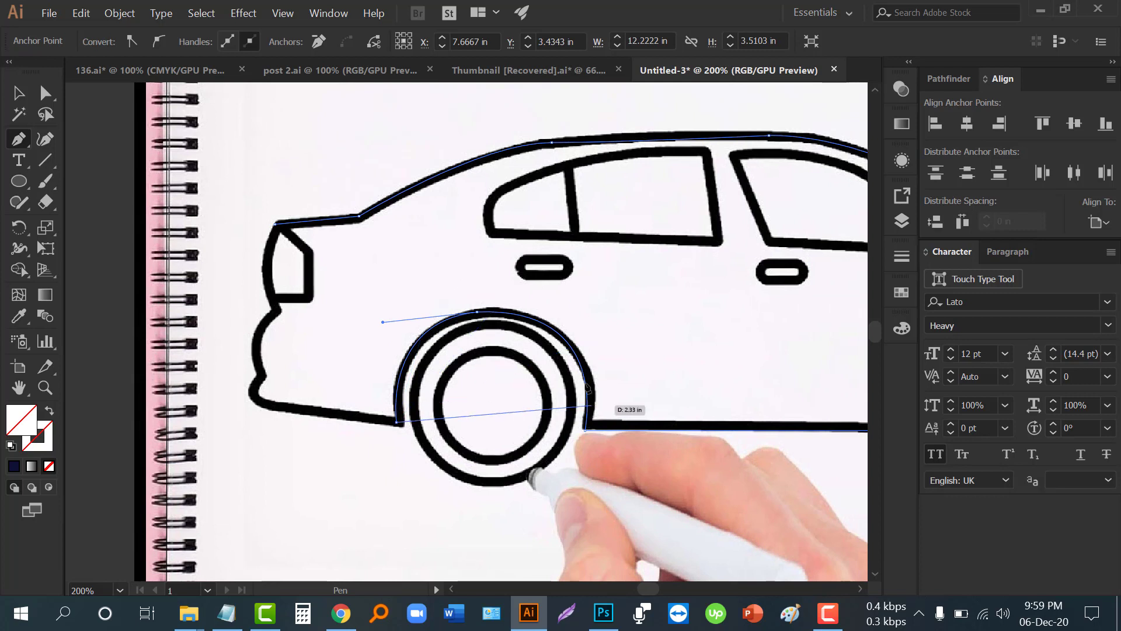
- Trace the rear bumper and rear end up onto the roofline, then deselect the outline
left_click(262, 404)
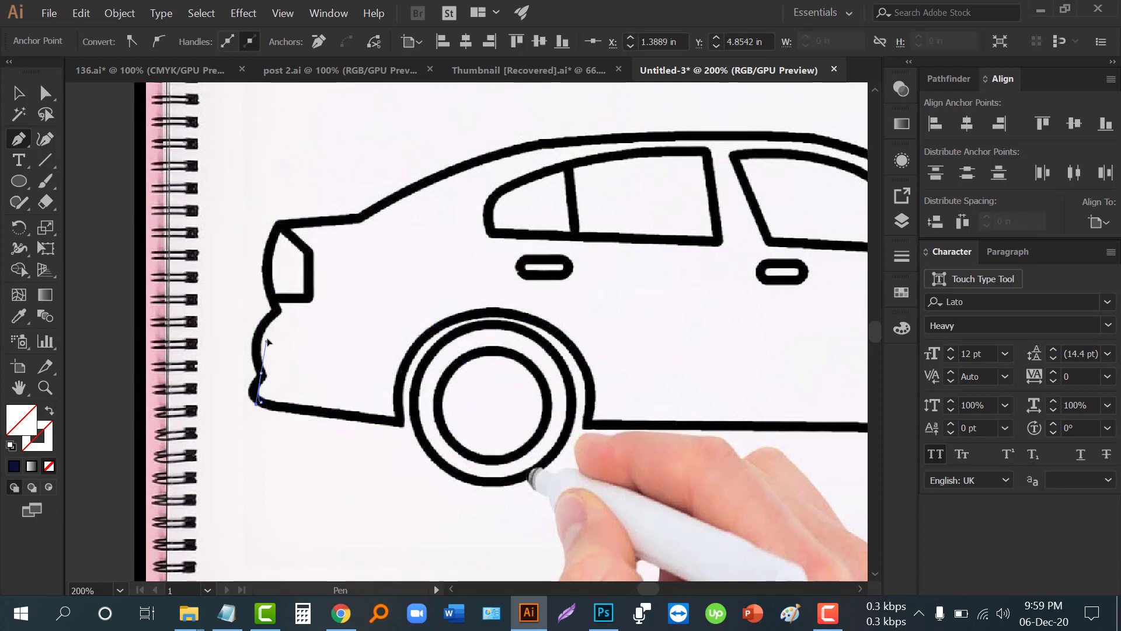
left_click_drag(285, 352, 285, 352)
left_click_drag(279, 311, 282, 292)
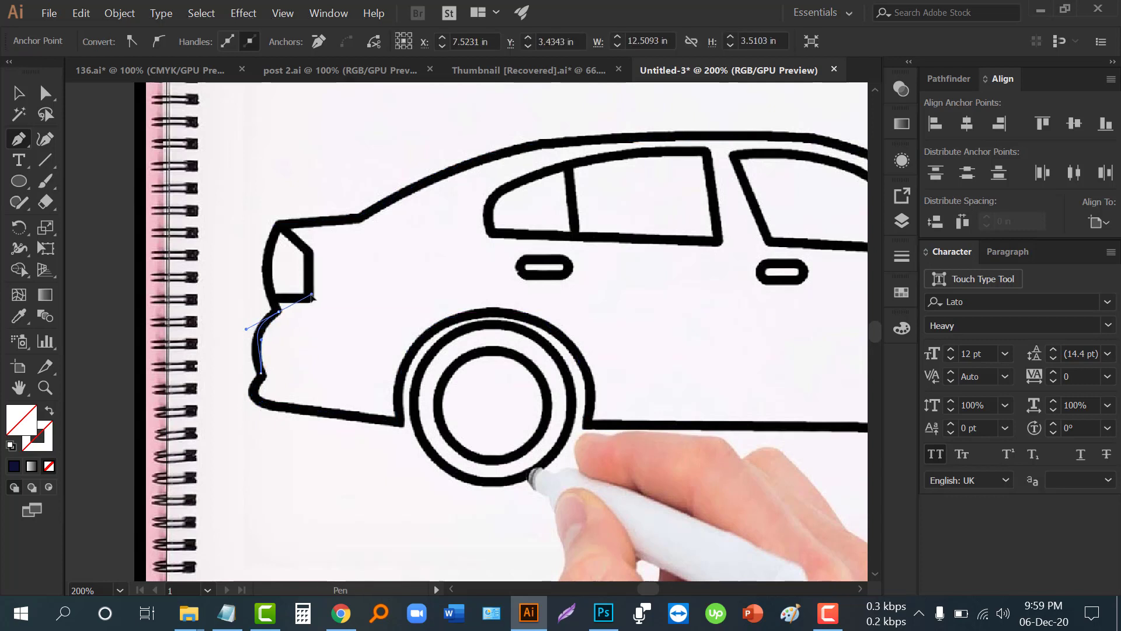
left_click(267, 274)
left_click_drag(275, 222, 360, 216)
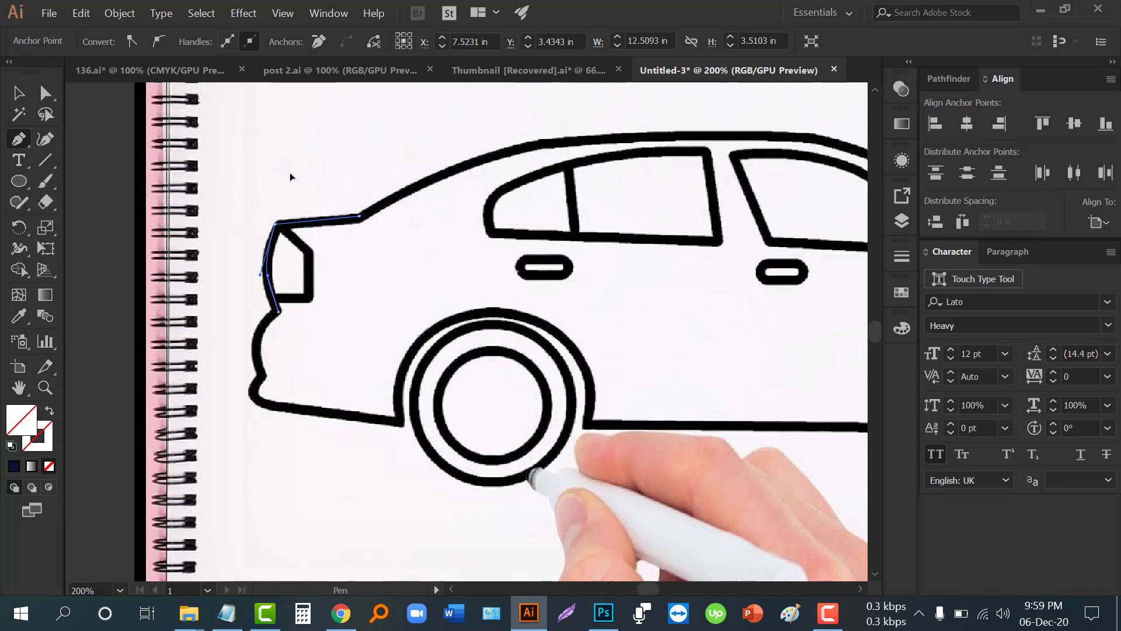
left_click(18, 93)
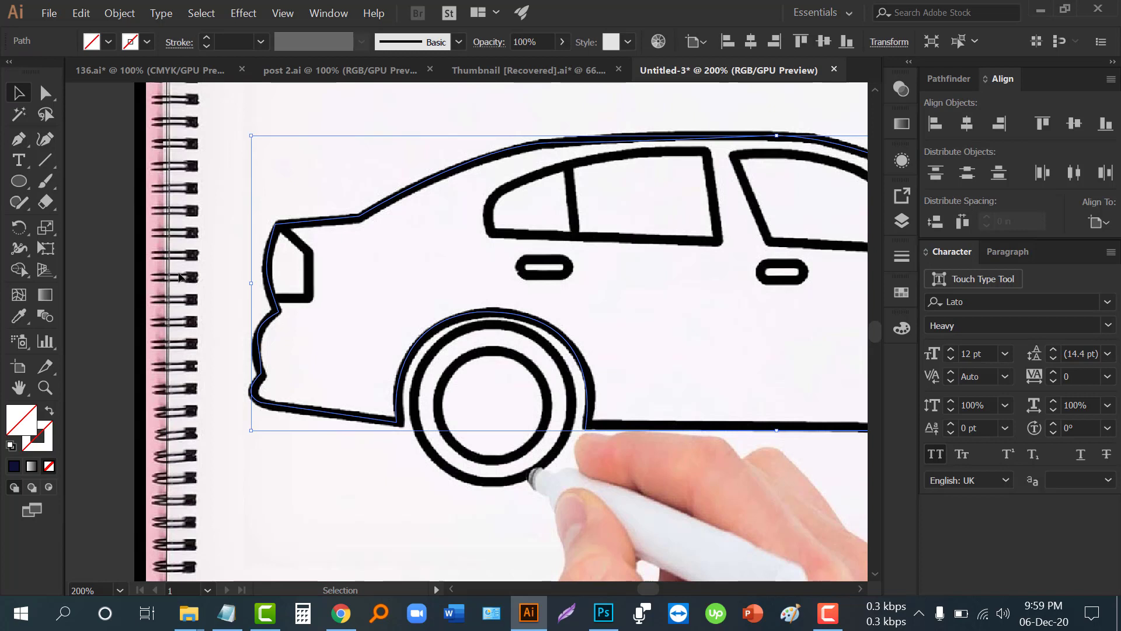
left_click(245, 292)
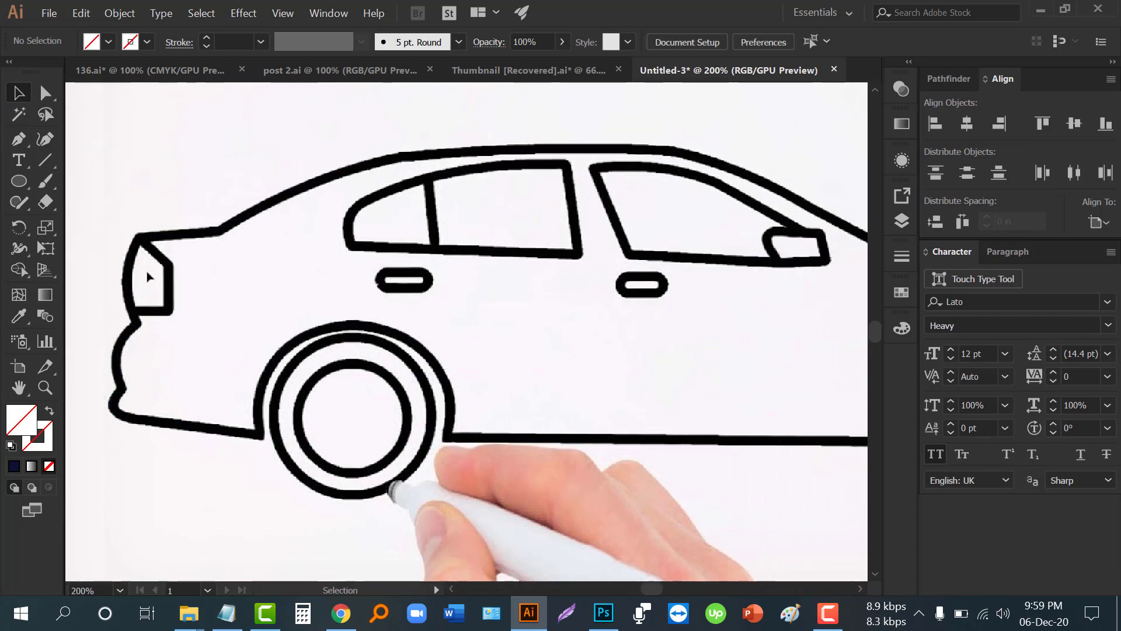
- Trace the tail light as a closed four-corner shape with a curved top edge
left_click(12, 143)
left_click(139, 236)
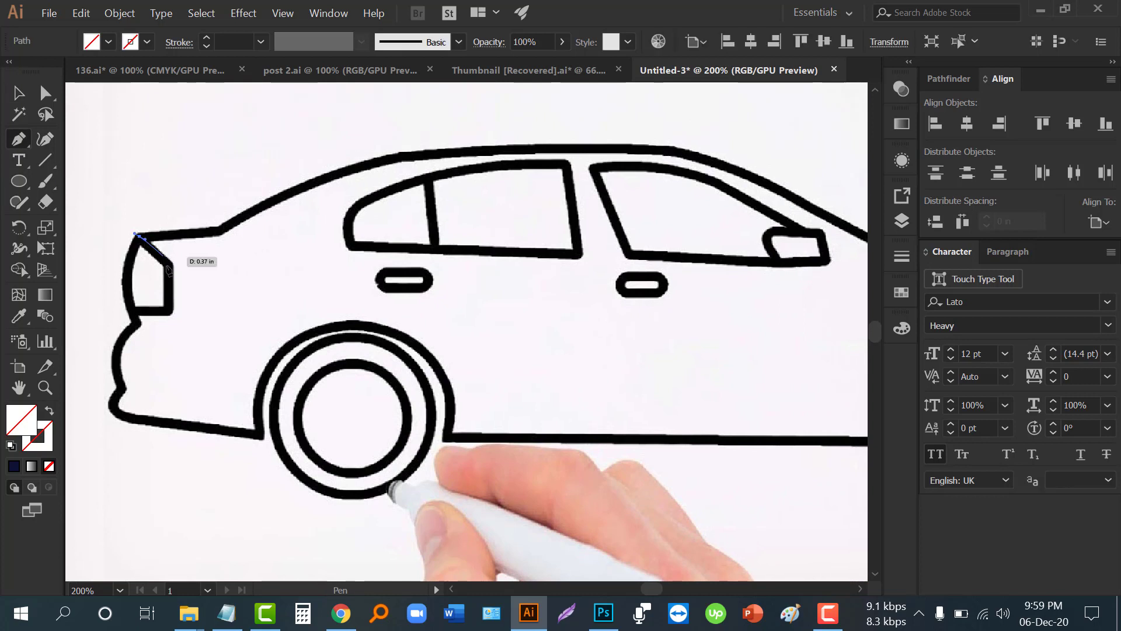
left_click(171, 266)
left_click(169, 313)
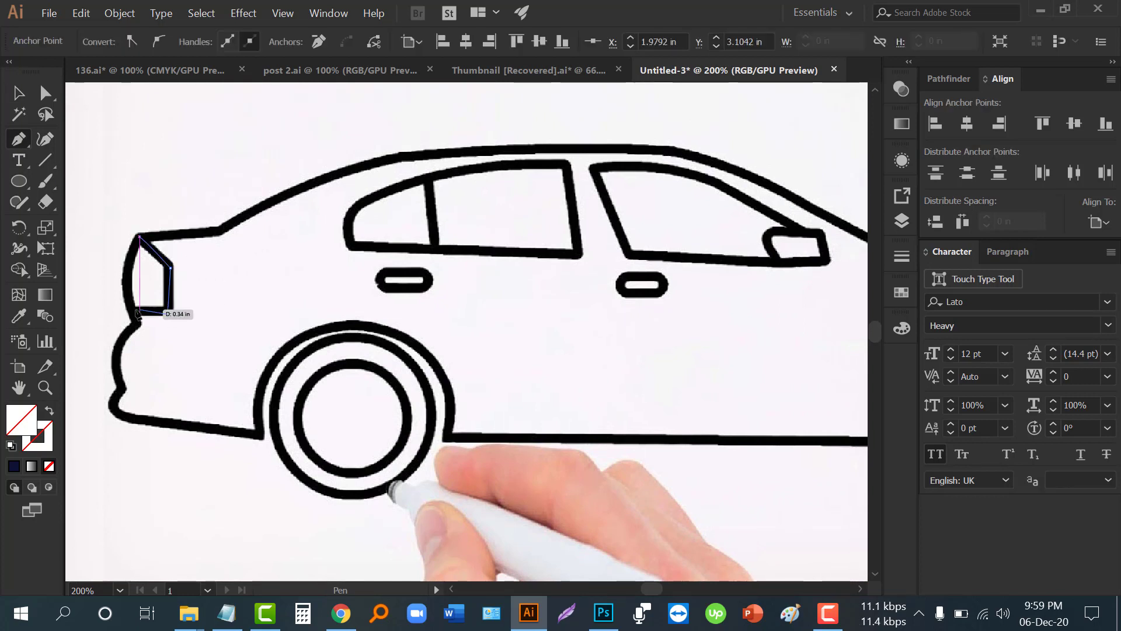
left_click(128, 308)
left_click_drag(140, 236, 165, 228)
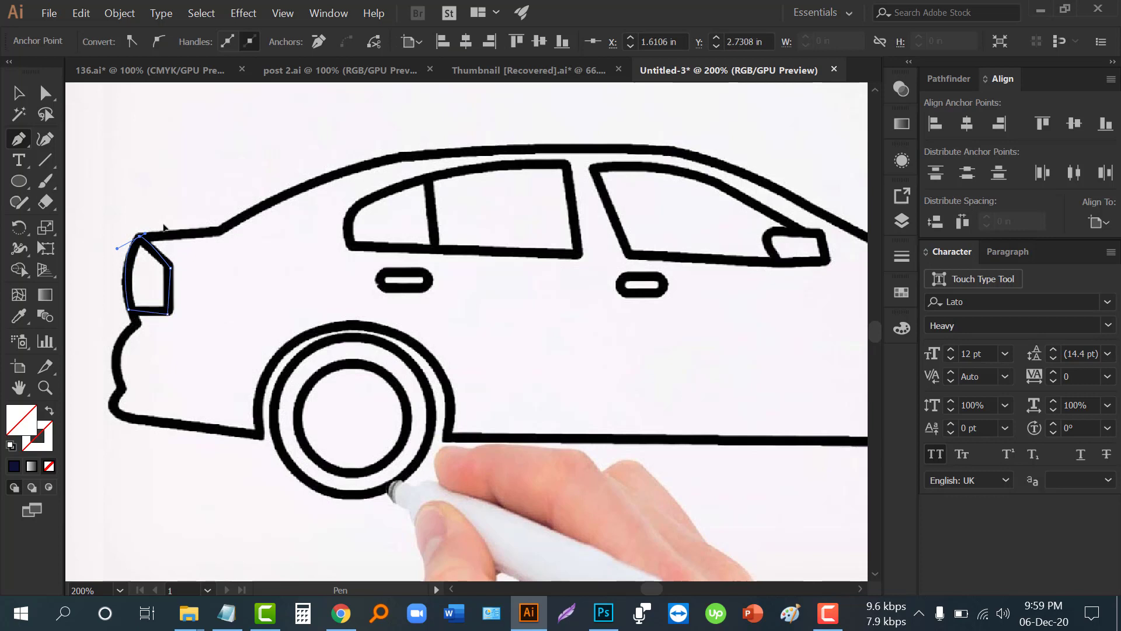
- Trace and close the rear side window outline, reshaping its curved upper-left corner
left_click(352, 246)
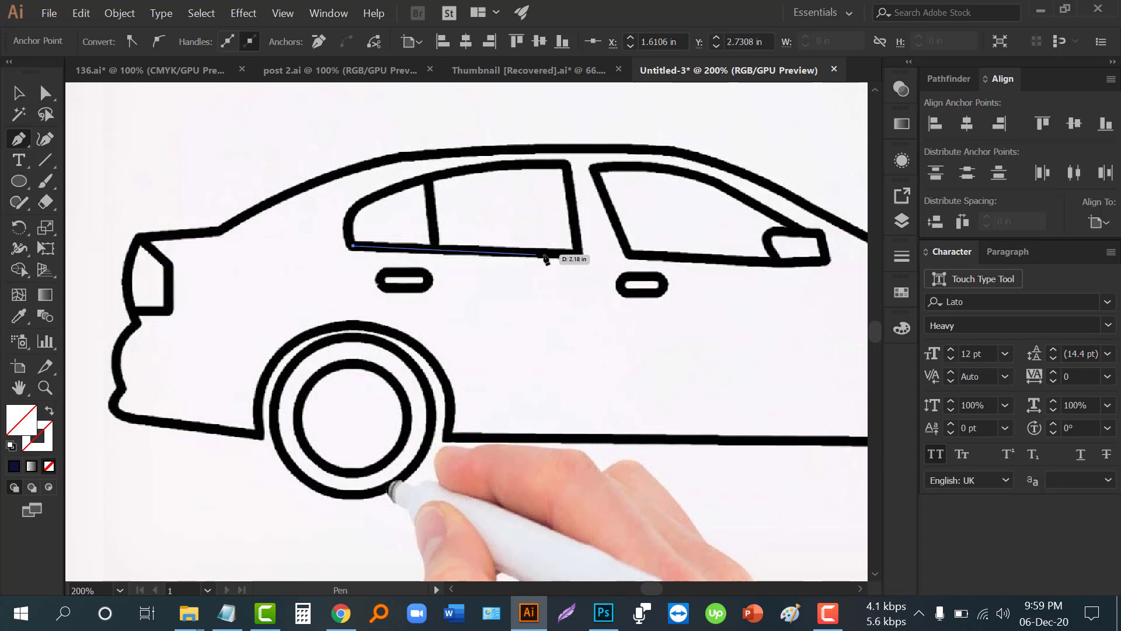
left_click(580, 258)
left_click(564, 166)
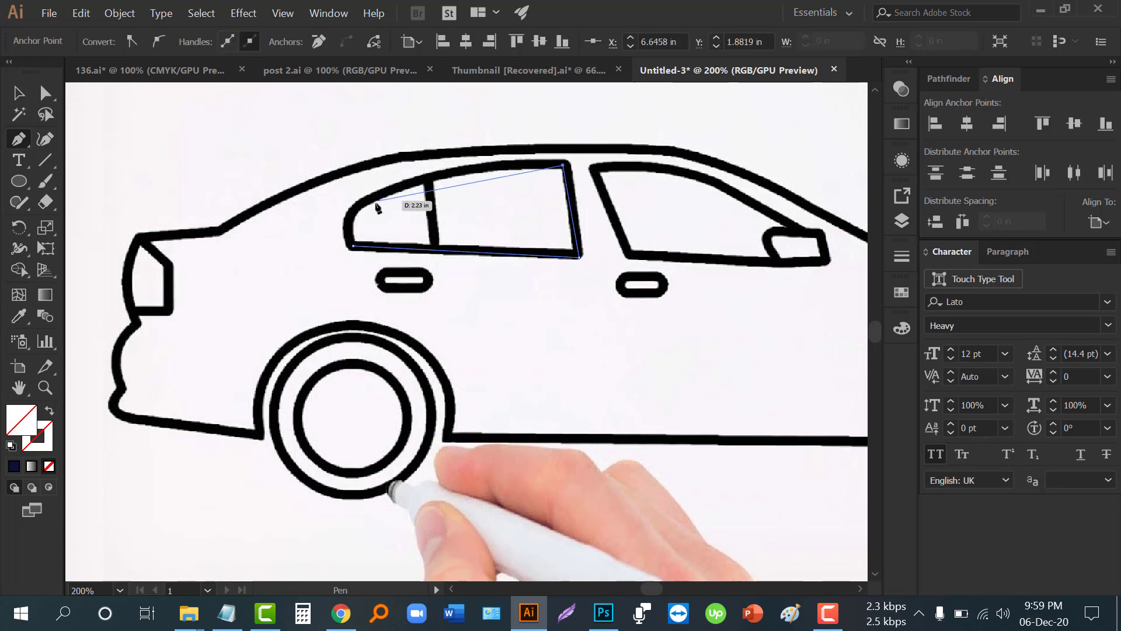
left_click_drag(352, 207, 272, 259)
left_click(352, 245)
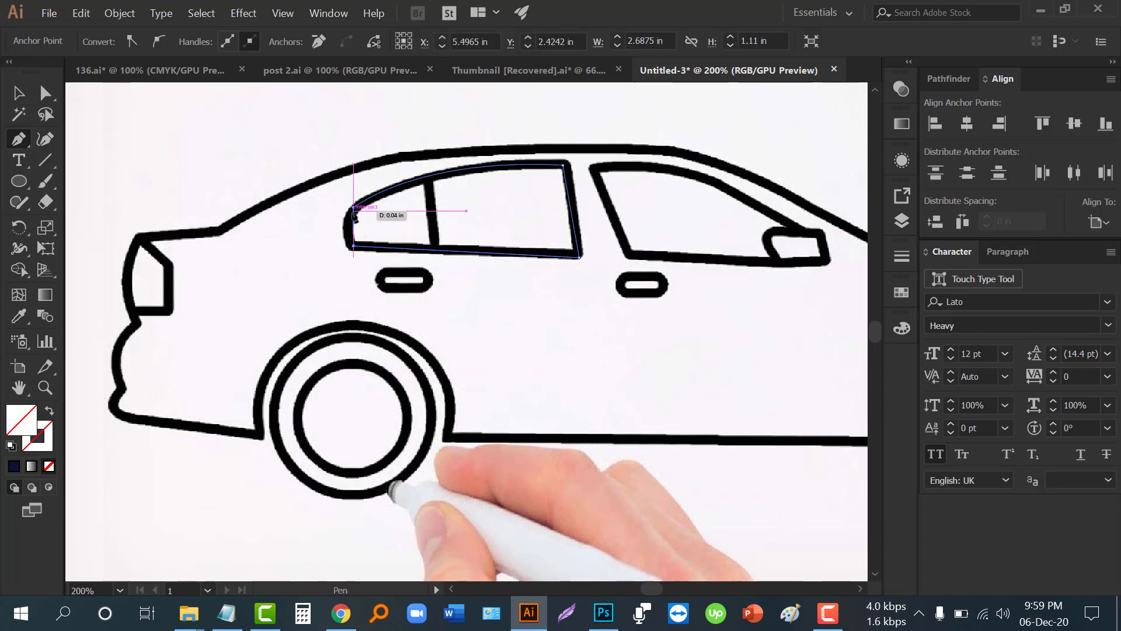
left_click(353, 247)
left_click_drag(353, 250, 358, 255)
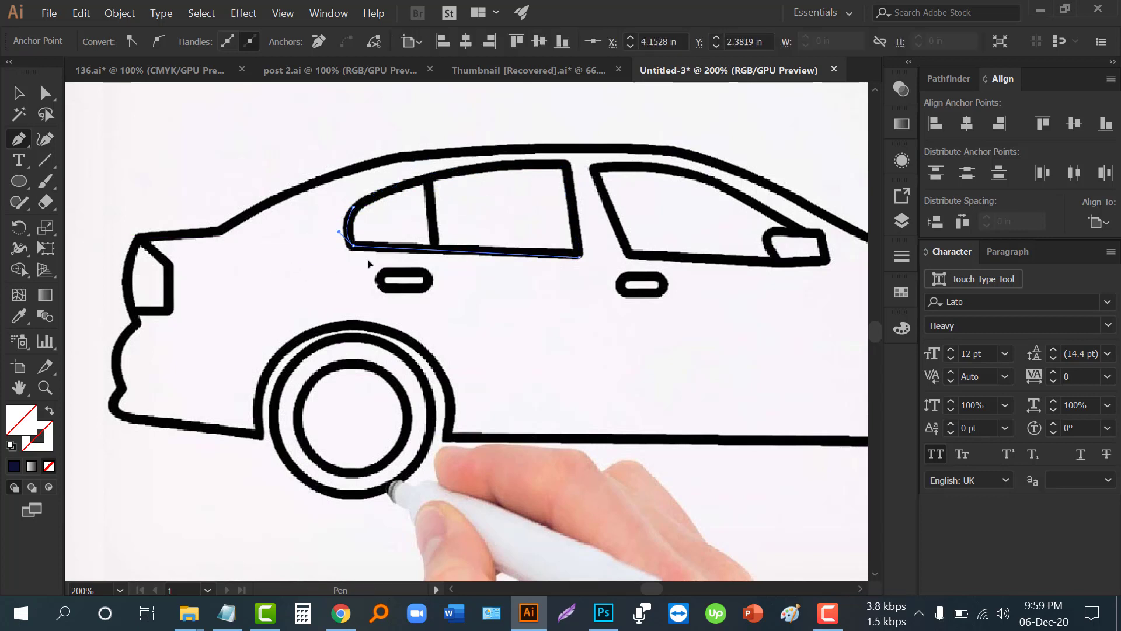
- Draw the vertical divider line from the window's top edge down to its bottom
left_click(428, 176)
key("ctrl+shift+a")
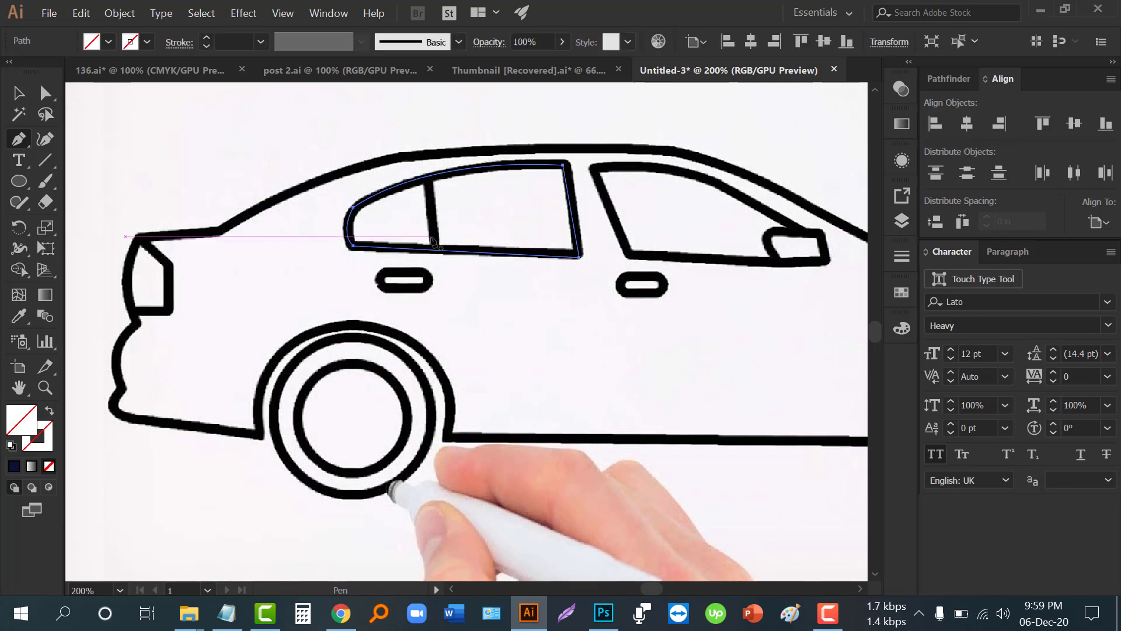
left_click(429, 176)
left_click(436, 250)
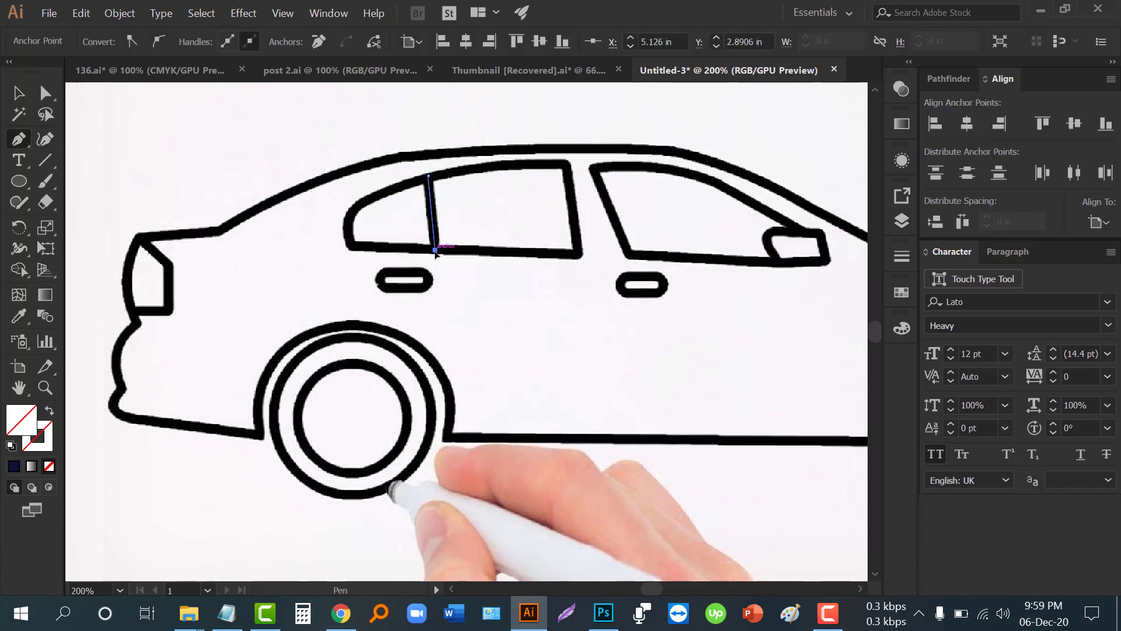
- Select all traced paths and give them a red 3 pt stroke
key("v")
left_click(135, 130)
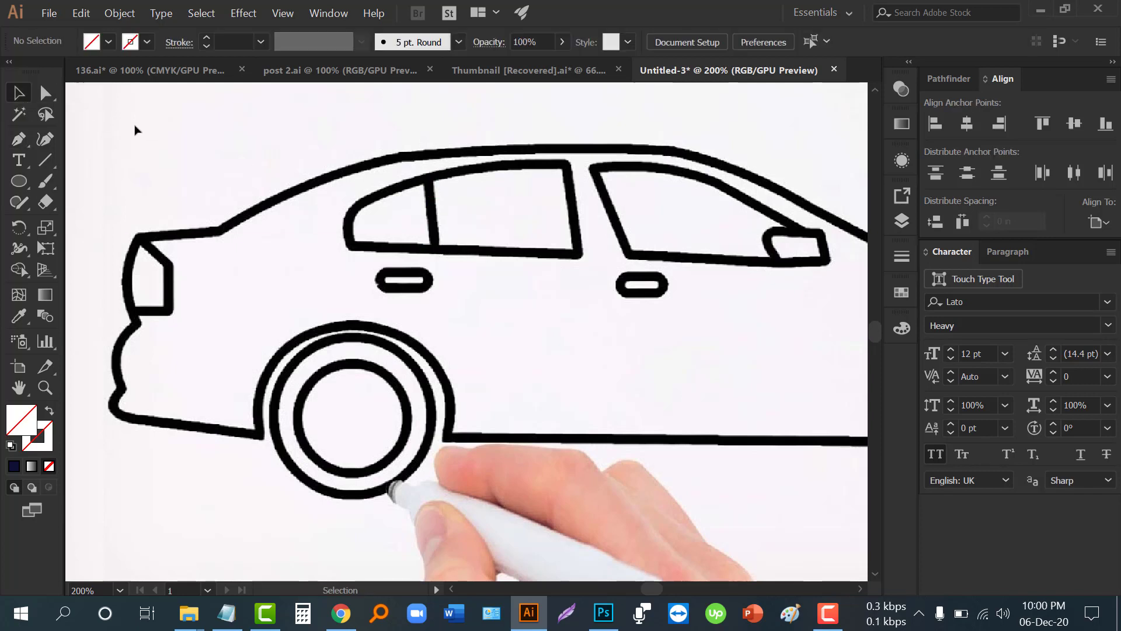
key("ctrl+minus")
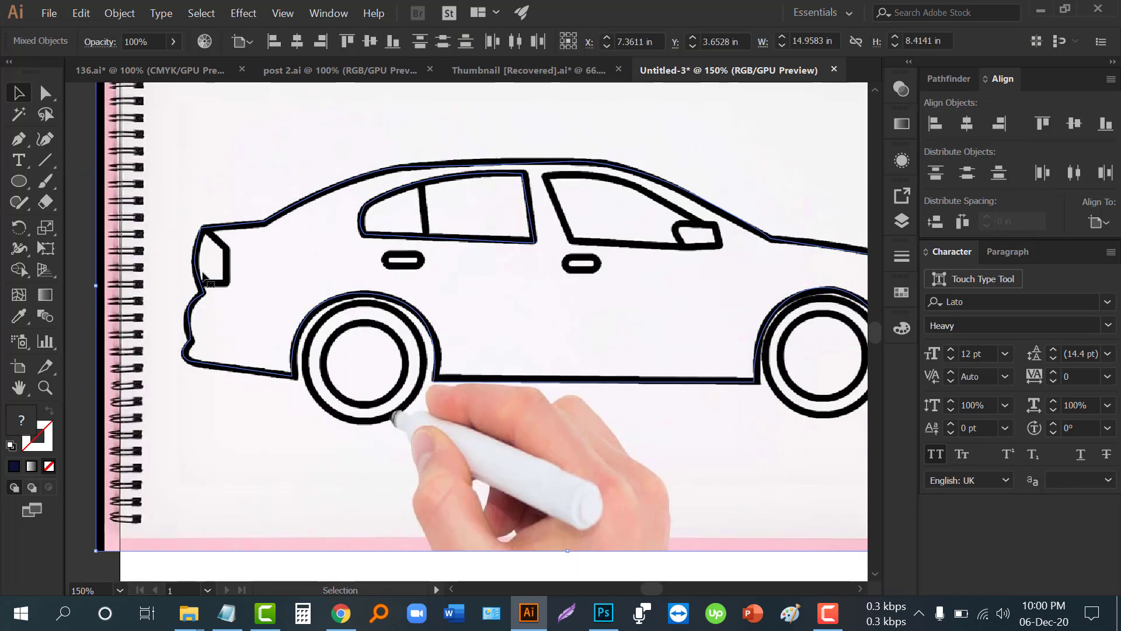
scroll(175, 209, "up", 2)
left_click_drag(171, 200, 825, 504)
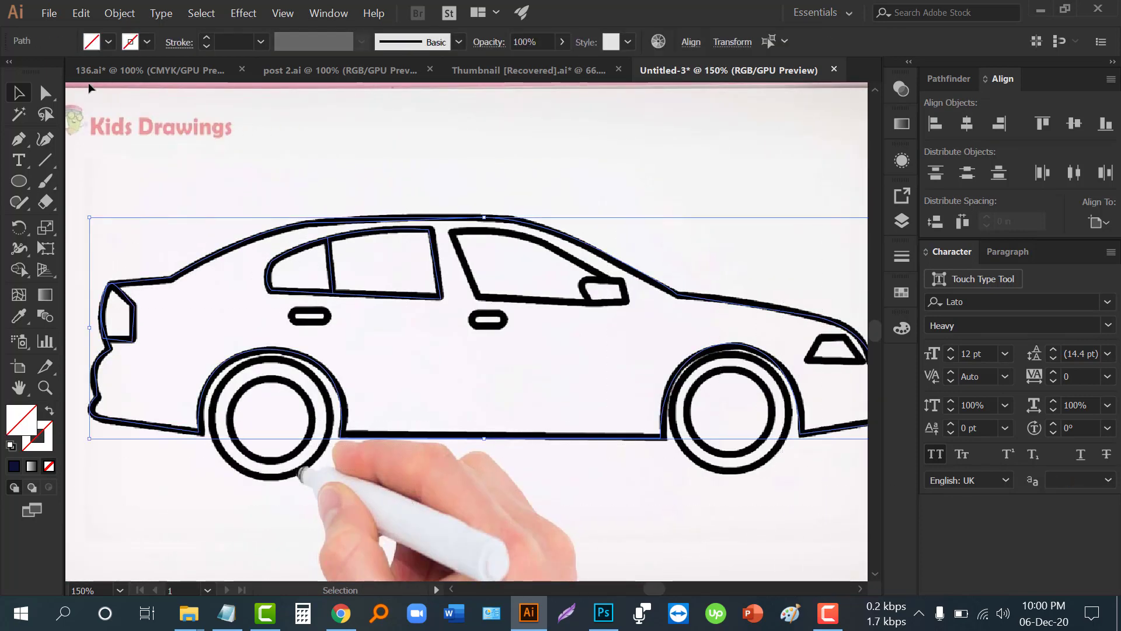
left_click(147, 42)
left_click(60, 71)
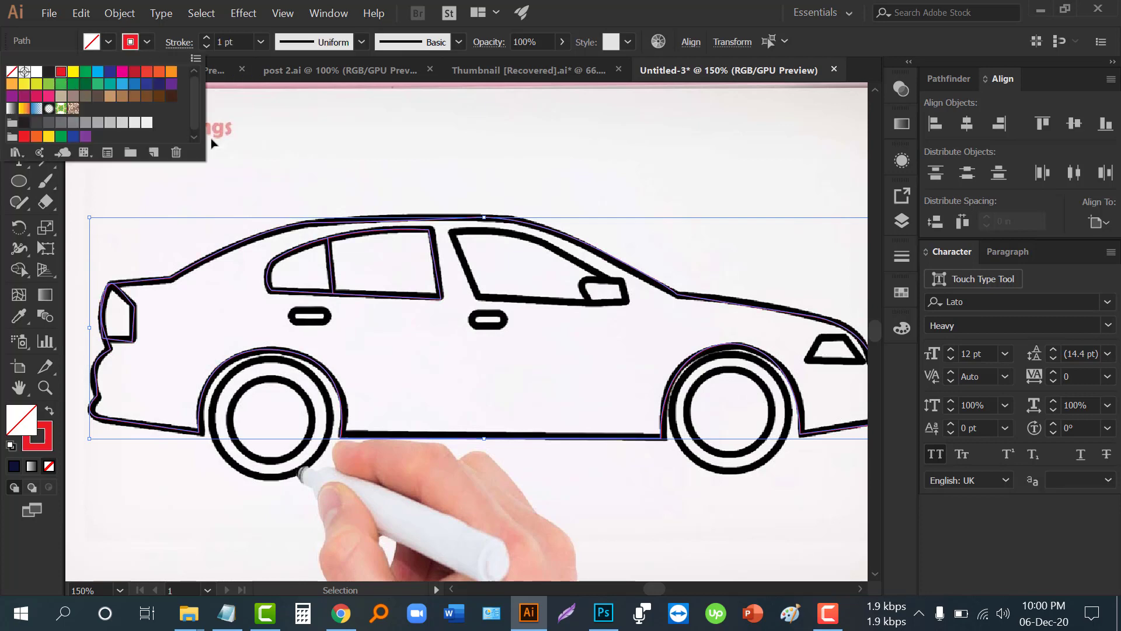
left_click(207, 36)
left_click(207, 37)
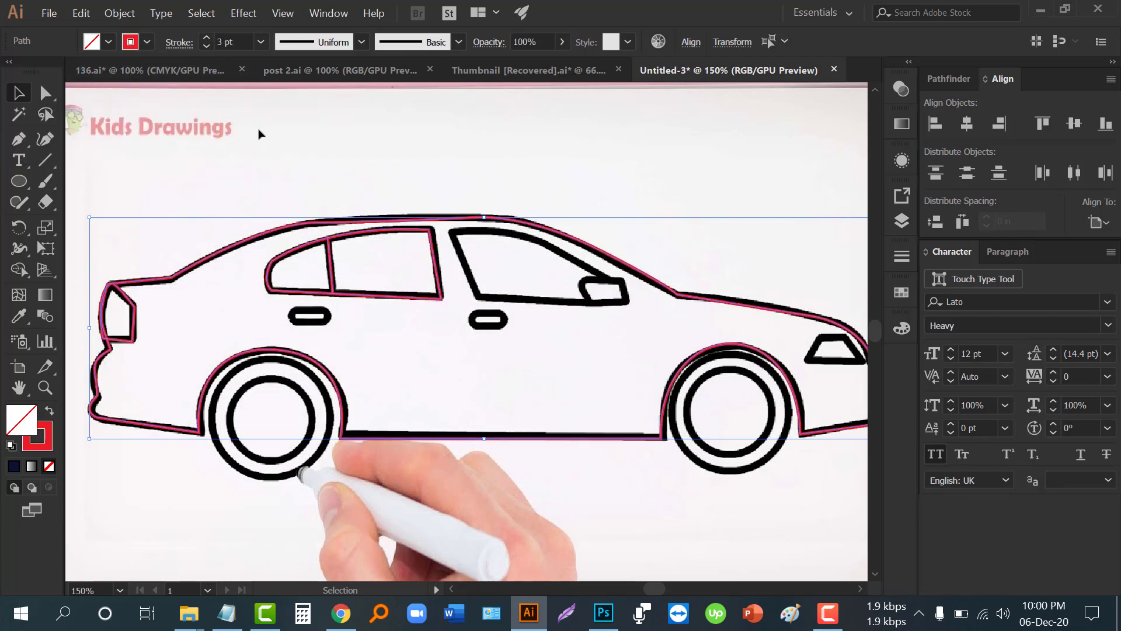
left_click(342, 168)
left_click_drag(343, 167, 363, 167)
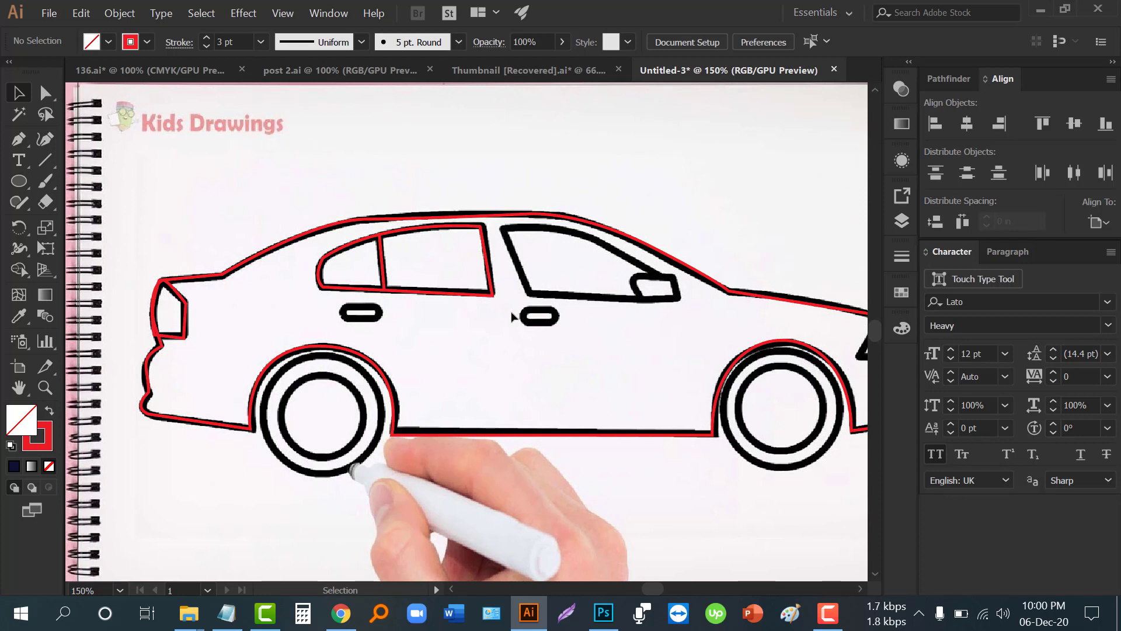
left_click(19, 142)
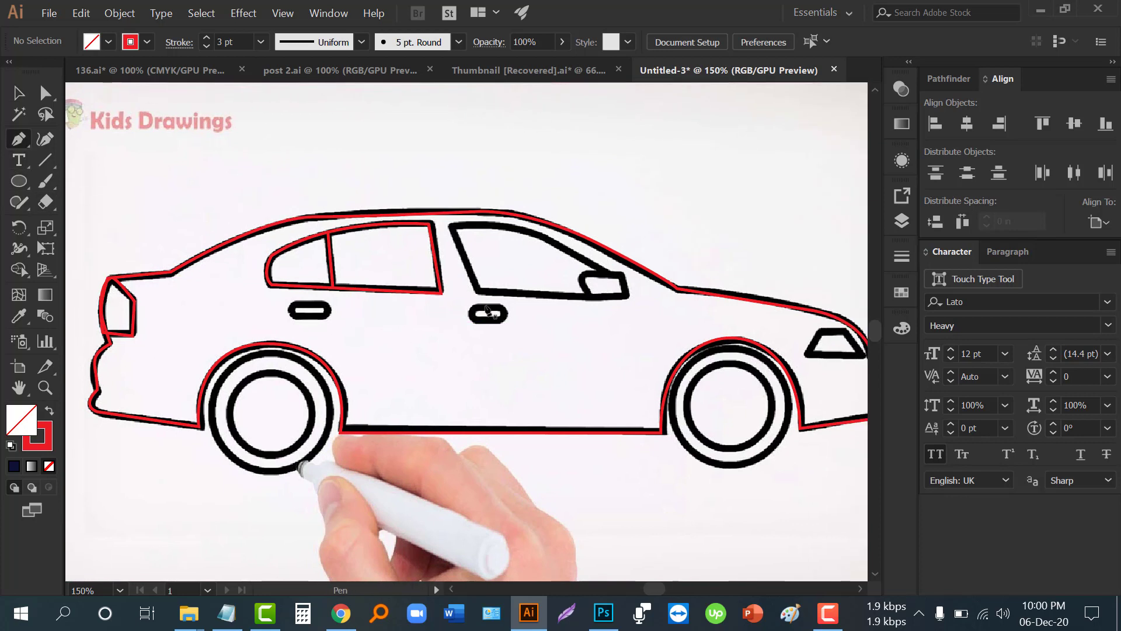
- Trace the front door window outline with a curved roof edge
left_click(451, 227)
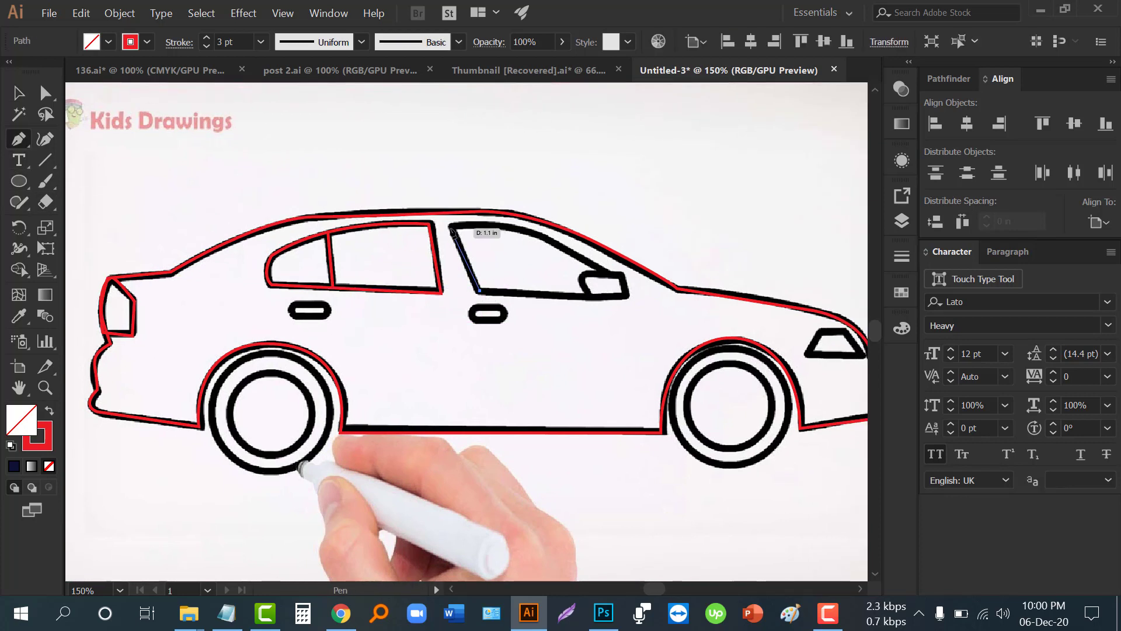
left_click_drag(538, 238, 622, 281)
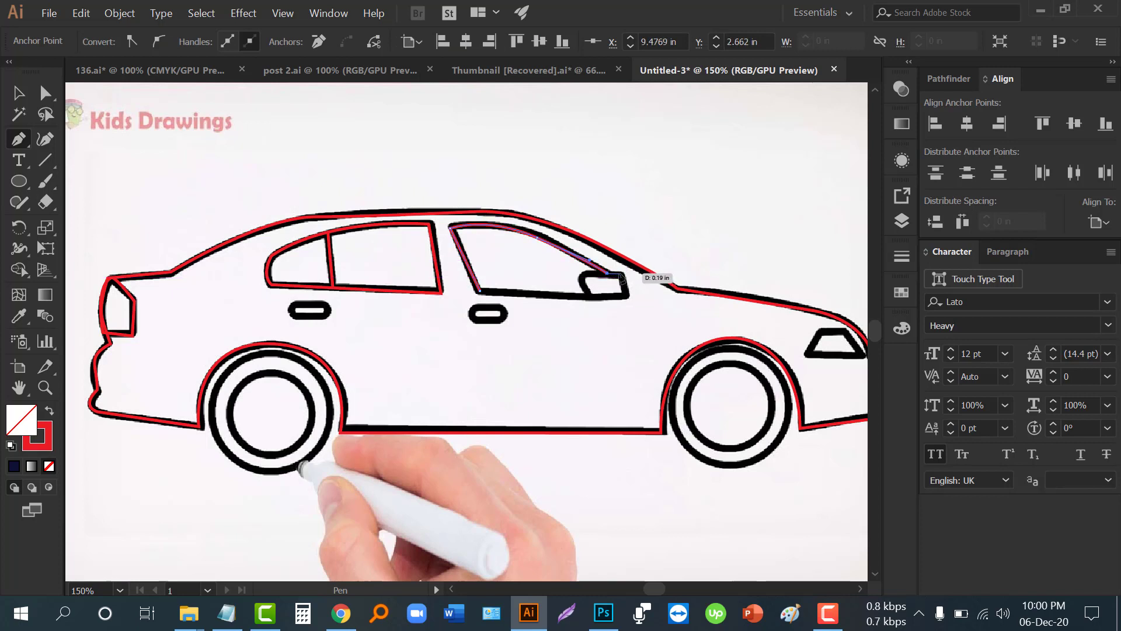
left_click(625, 293)
left_click(479, 290)
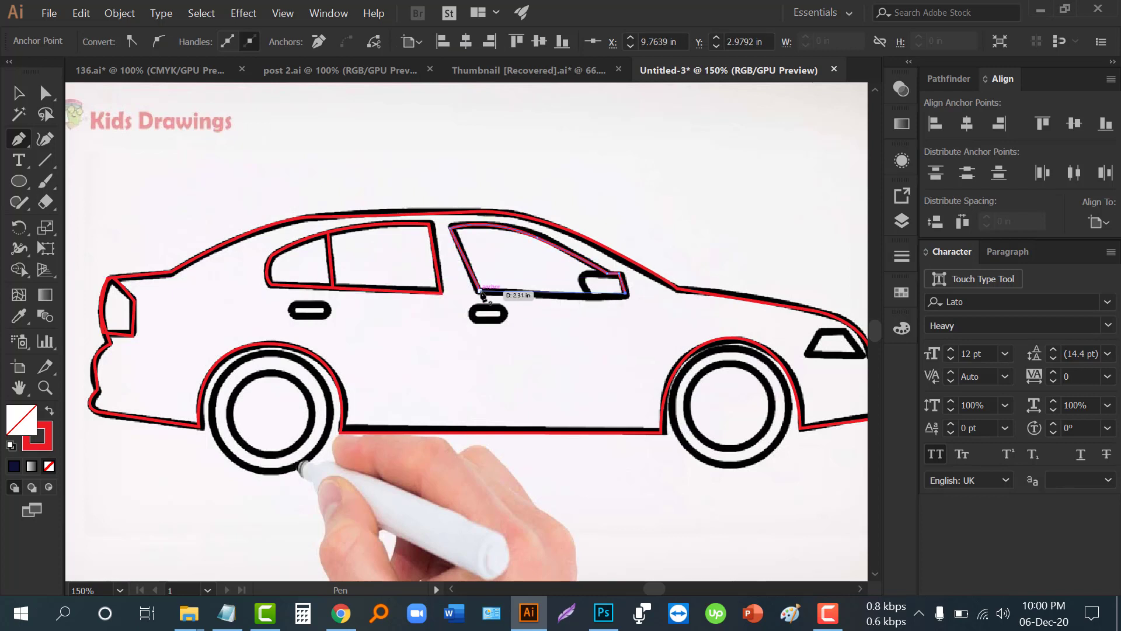
left_click(589, 302, "ctrl")
- Trace the side mirror as a closed outline at the front window's corner
scroll(613, 283, "up", 2)
scroll(614, 283, "up", 1)
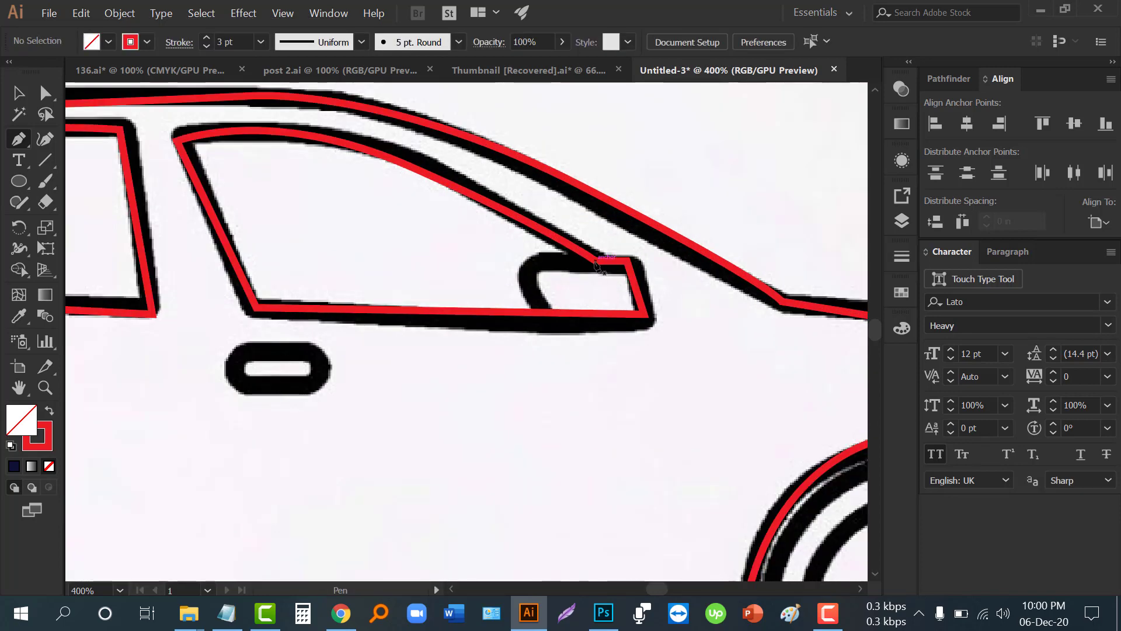
left_click(594, 261)
left_click(525, 269)
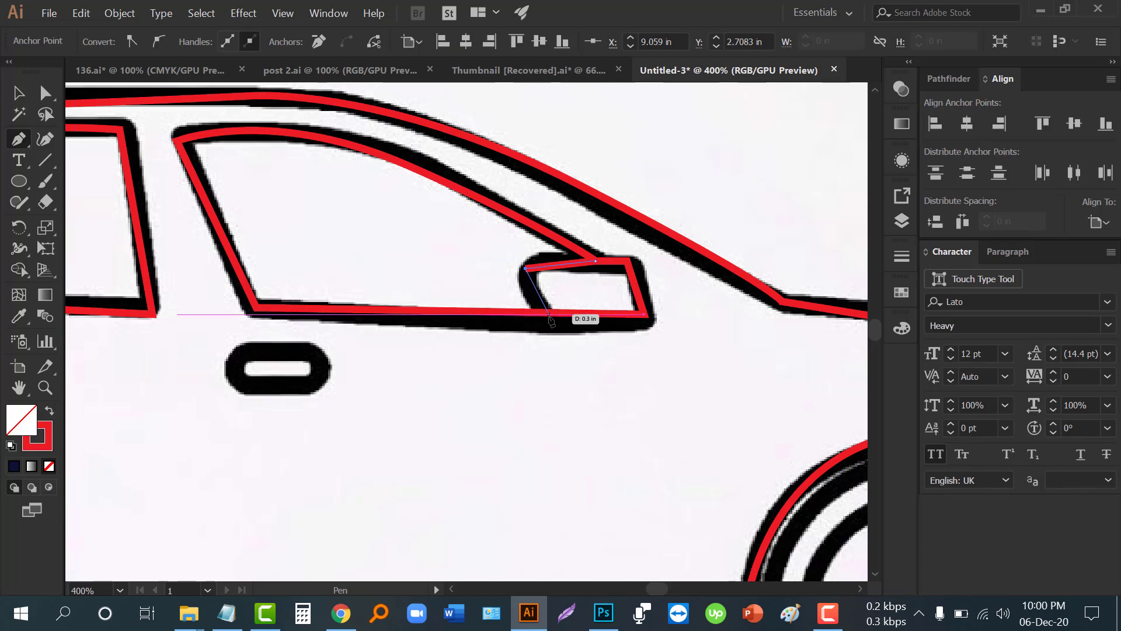
left_click_drag(549, 315, 570, 322)
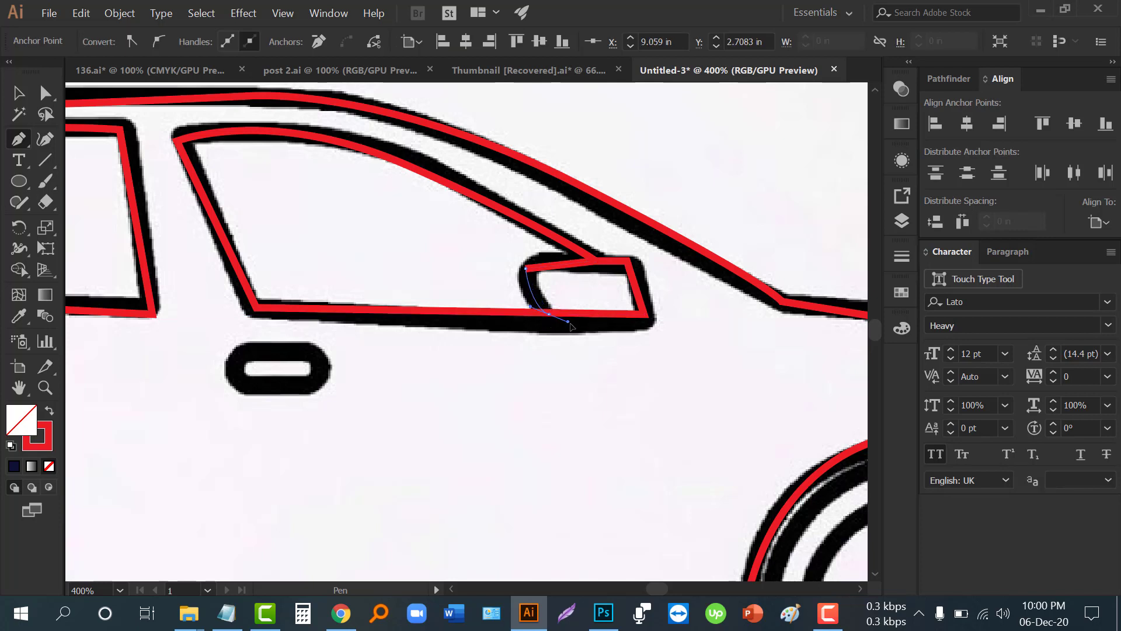
left_click(645, 314)
left_click(628, 257)
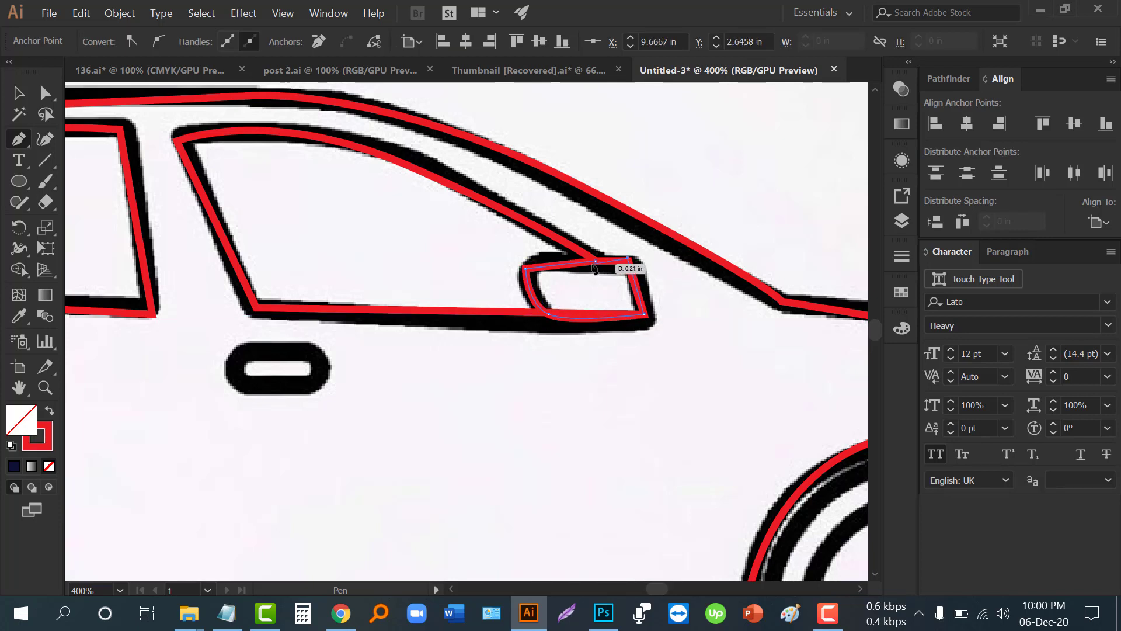
left_click(595, 261)
- Draw a rounded rectangle over the left door handle and copy it onto the right handle
key("ctrl+minus")
key("ctrl+minus")
key("ctrl+minus")
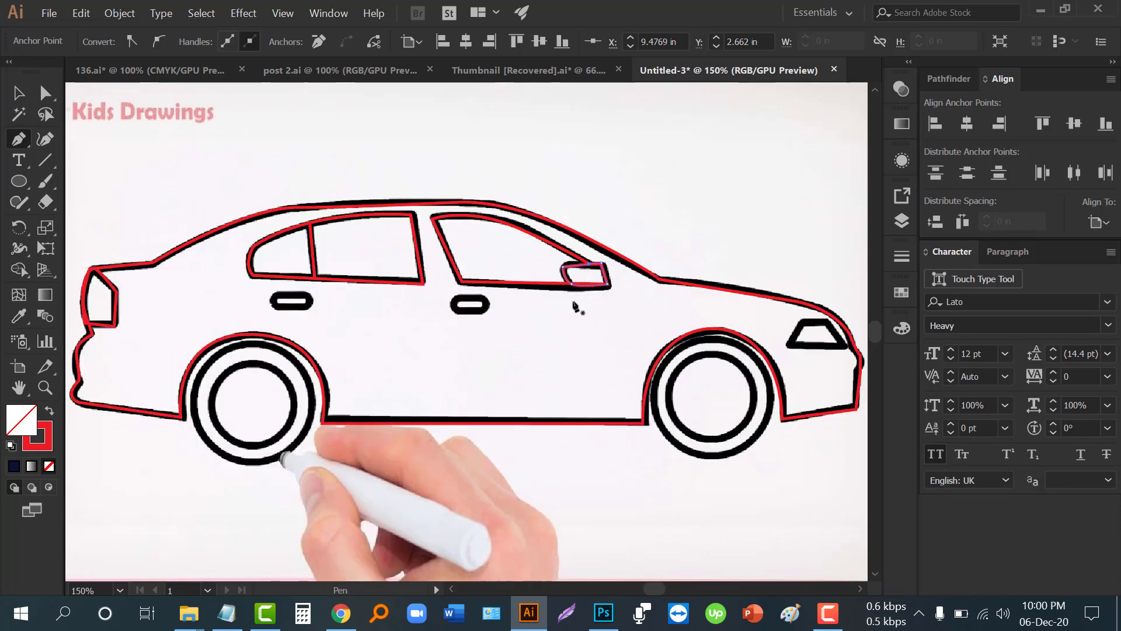
left_click_drag(353, 257, 414, 279)
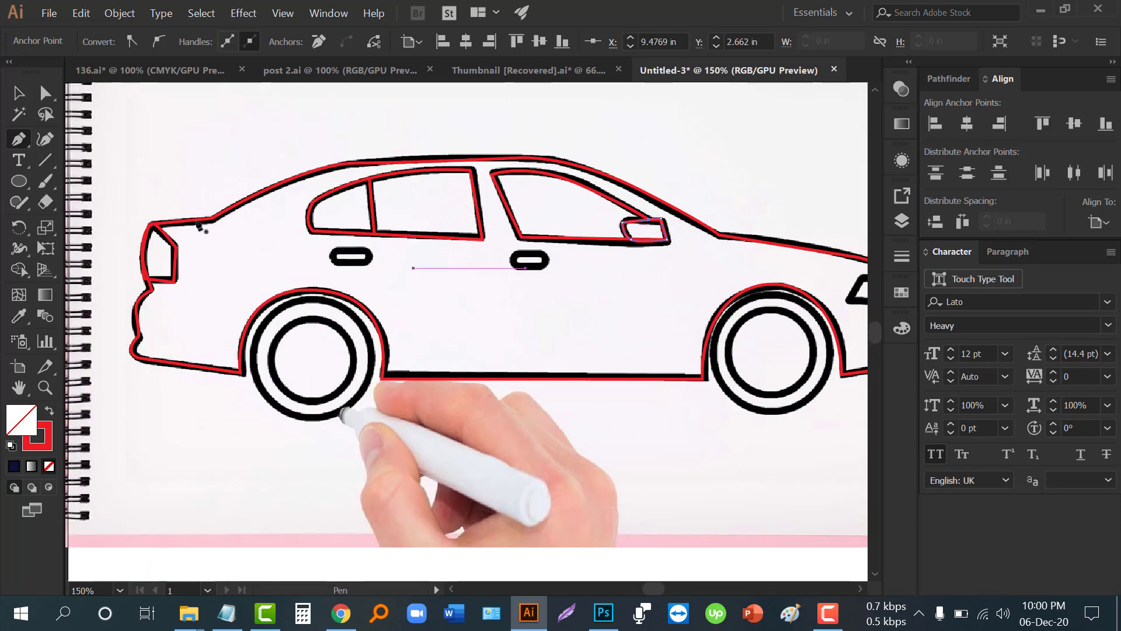
left_click_drag(20, 183, 92, 199)
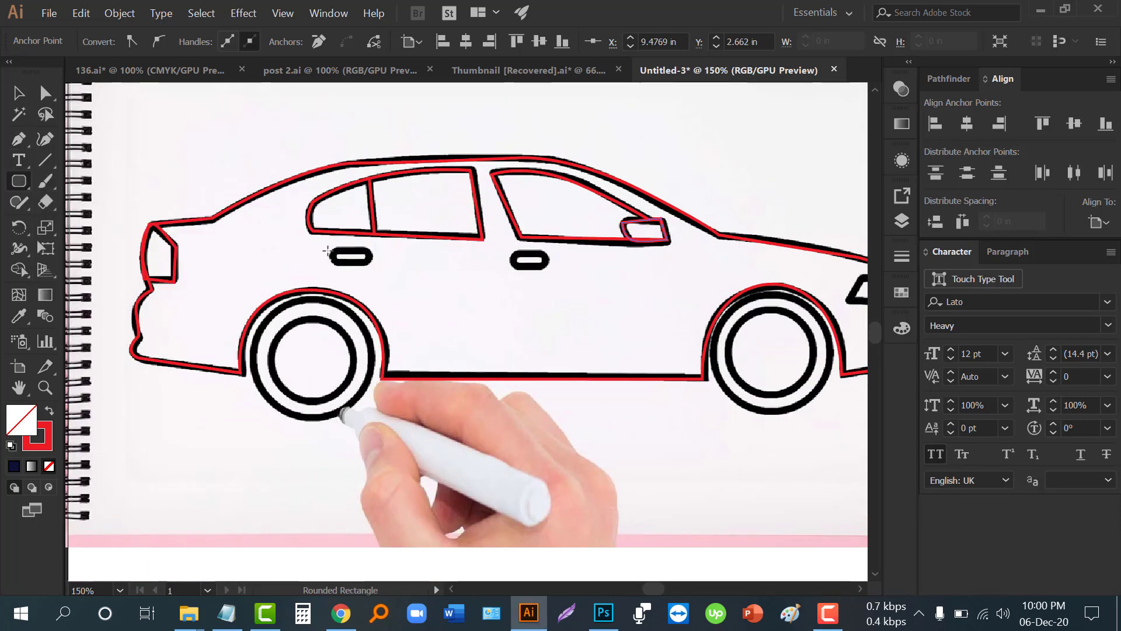
left_click_drag(327, 251, 379, 269)
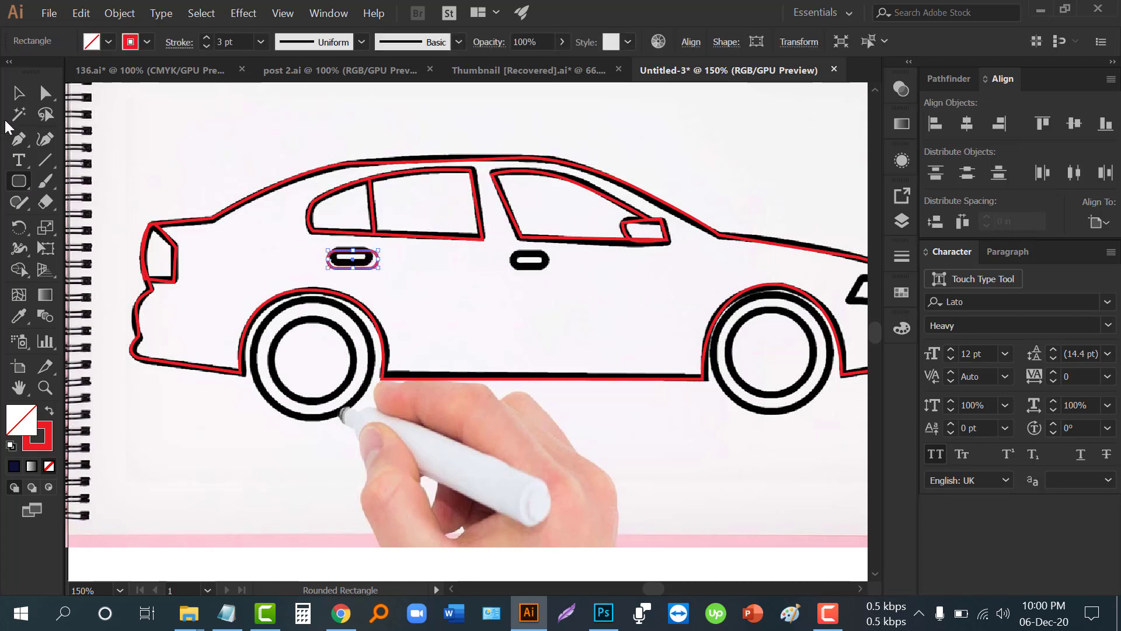
left_click(18, 92)
left_click(352, 261)
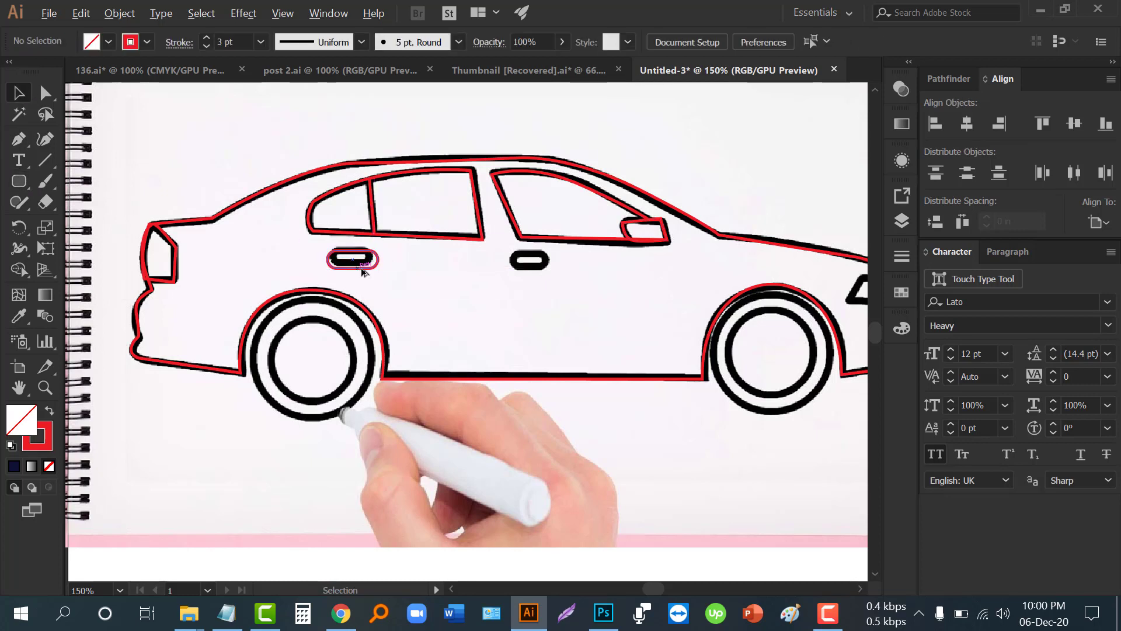
left_click_drag(362, 272, 546, 271)
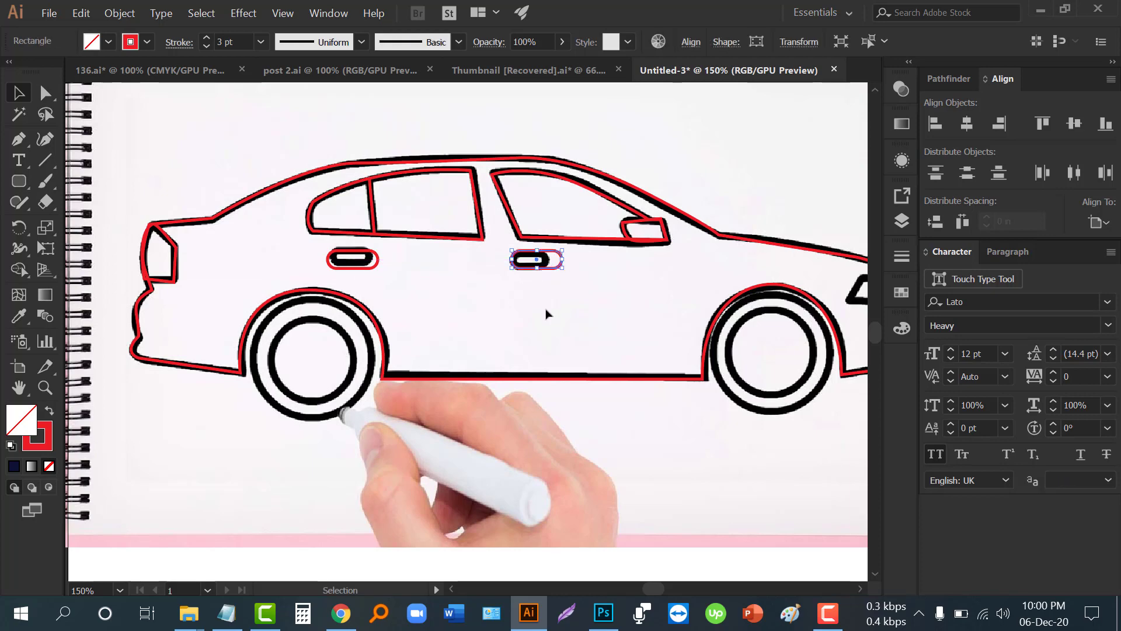
- Trace the front headlight as a closed four-corner shape, then zoom back out
key("p")
left_click(679, 249)
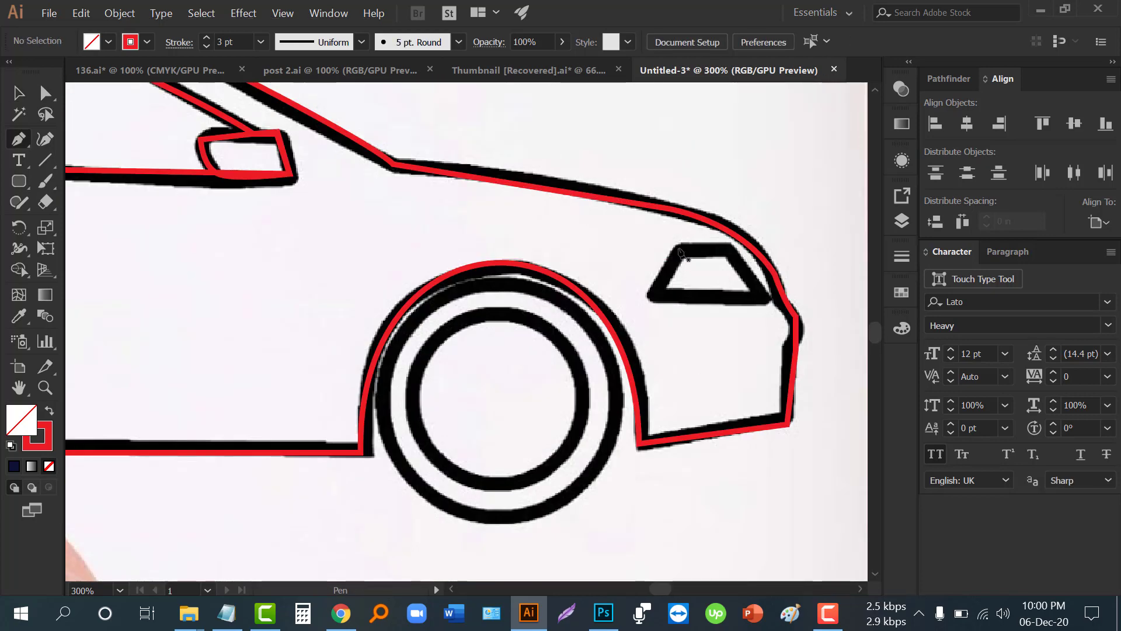
left_click(659, 299)
left_click(768, 298)
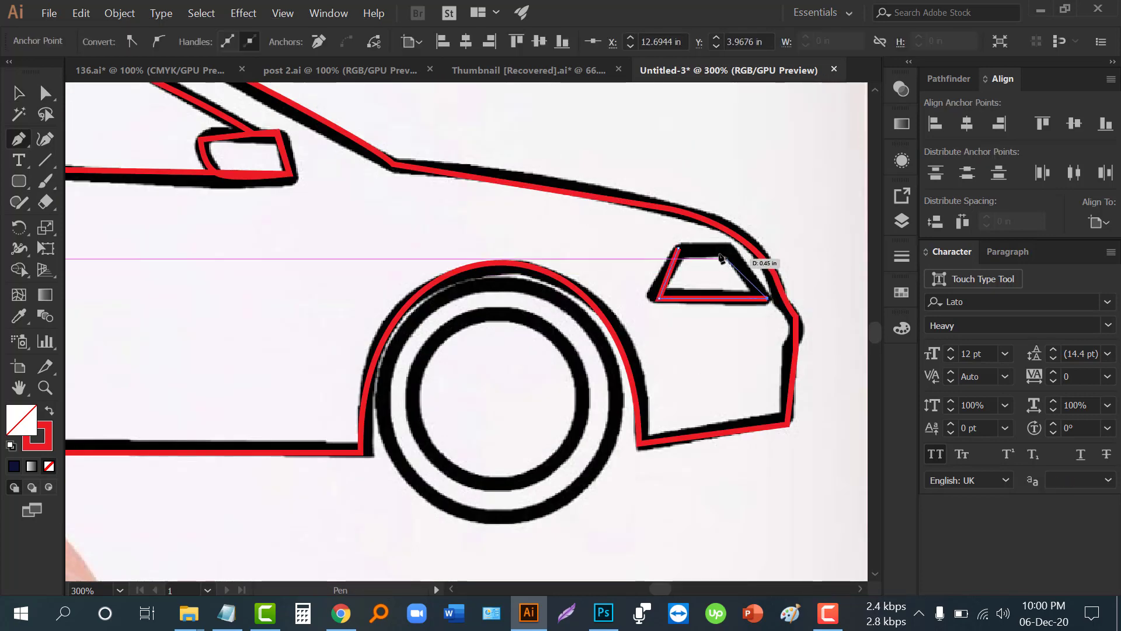
left_click(725, 248)
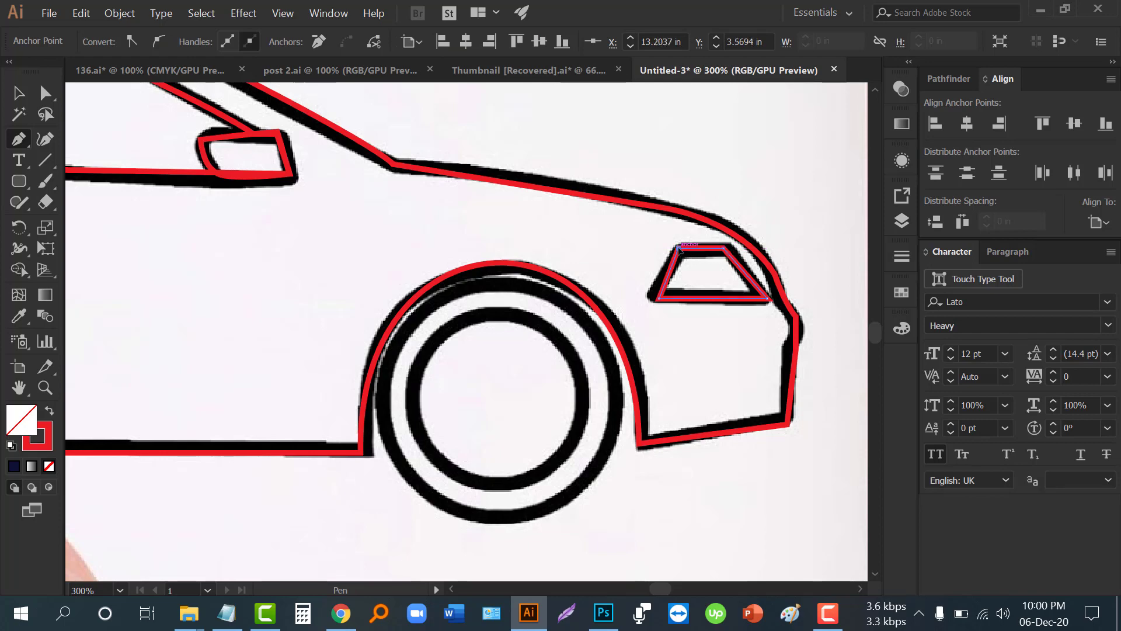
left_click(680, 248)
left_click(18, 93)
key("ctrl+minus")
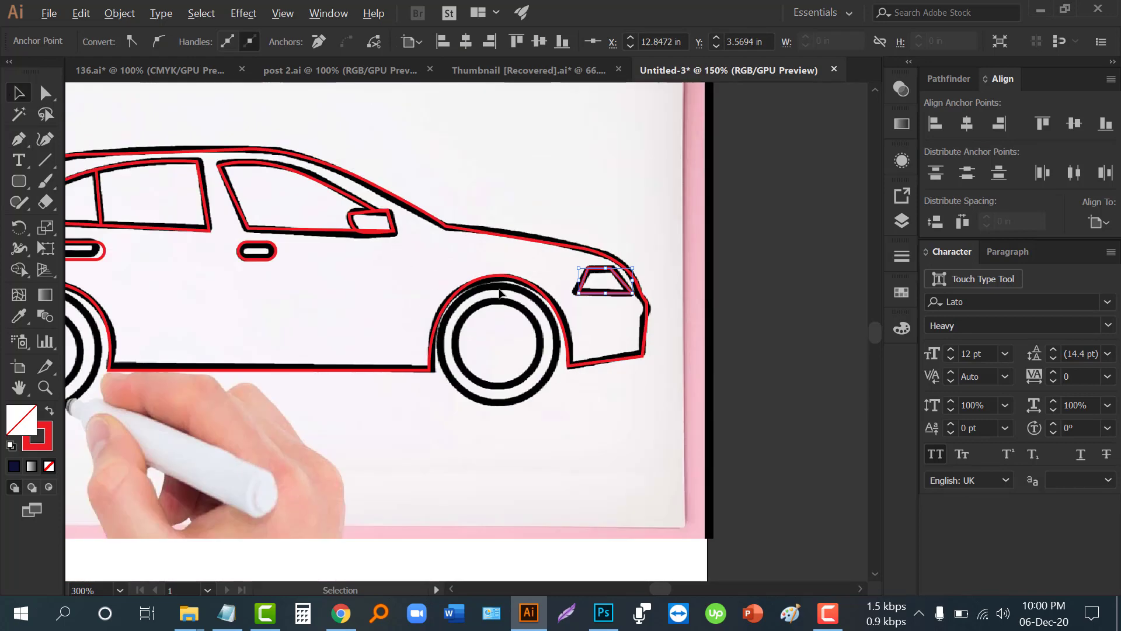
key("ctrl+minus")
left_click(394, 411)
left_click_drag(248, 425, 346, 403)
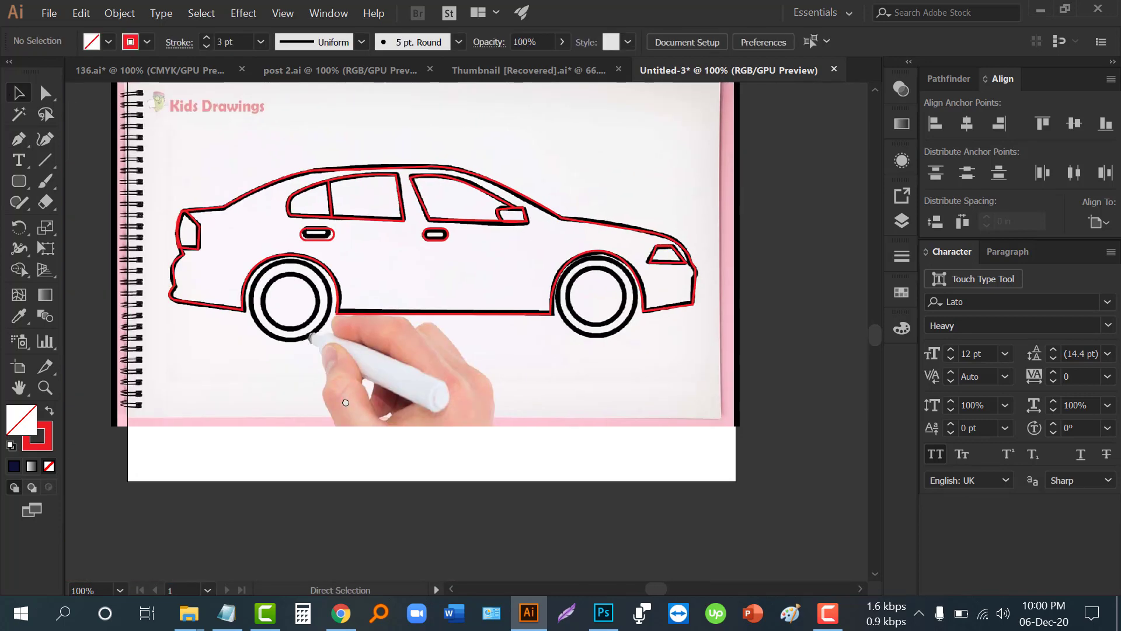
- Drag the reference image off the artboard to the right and pan back to the red tracing
left_click_drag(213, 405, 723, 399)
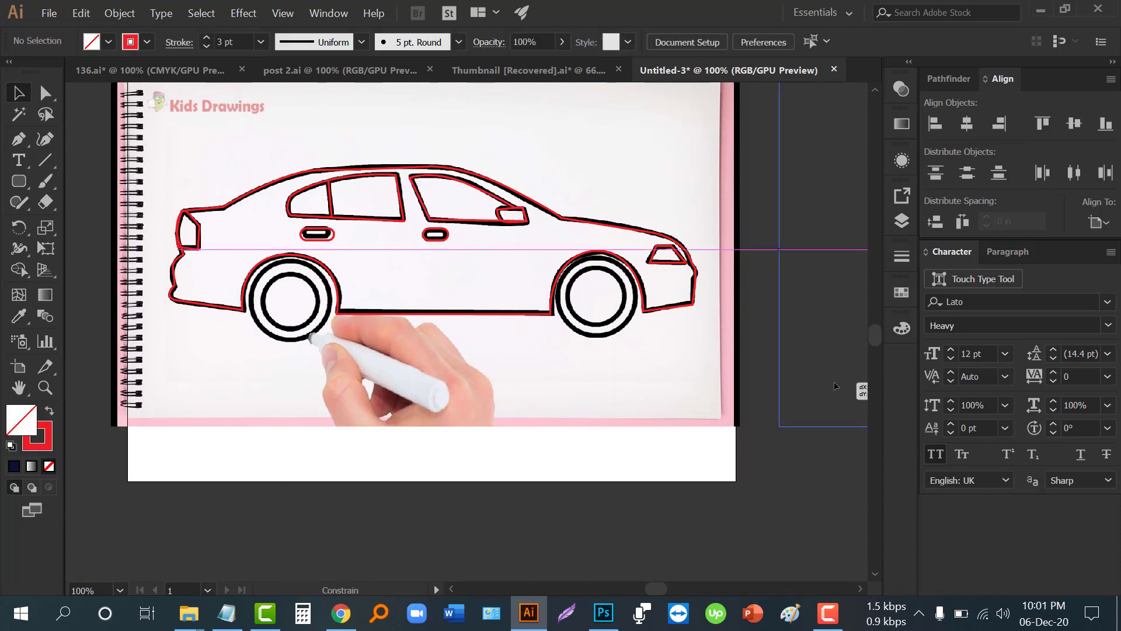
mouse_move(633, 365)
left_mouse_down()
mouse_move(310, 348)
mouse_move(538, 309)
left_mouse_up()
scroll(537, 310, "down", 1)
scroll(275, 180, "up", 1)
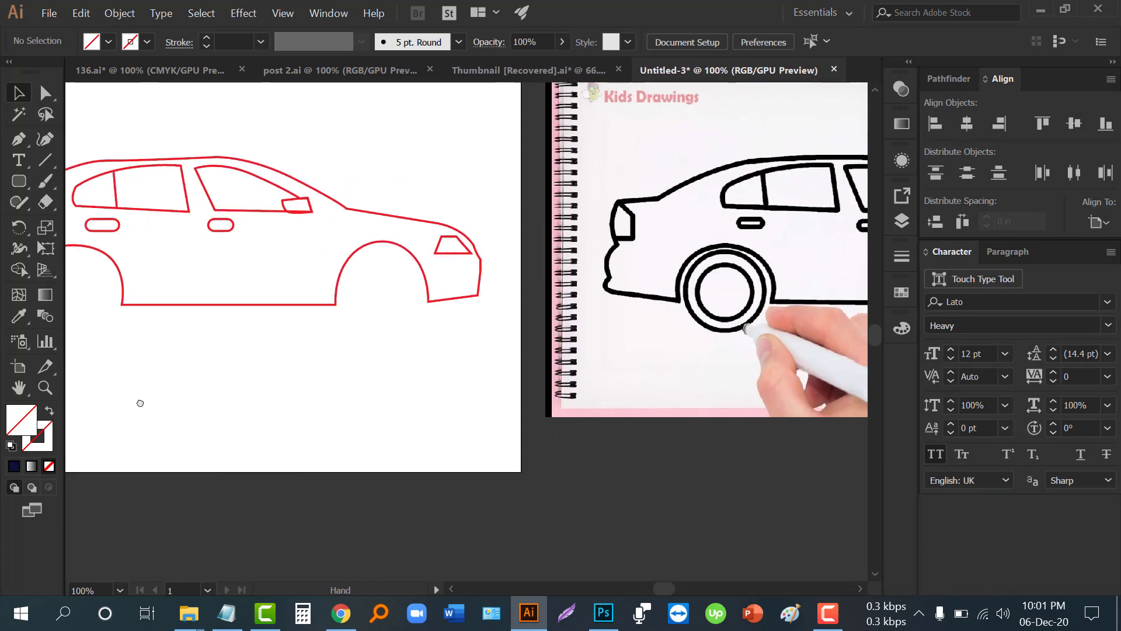
scroll(138, 400, "right", 3)
left_click_drag(2, 403, 430, 400)
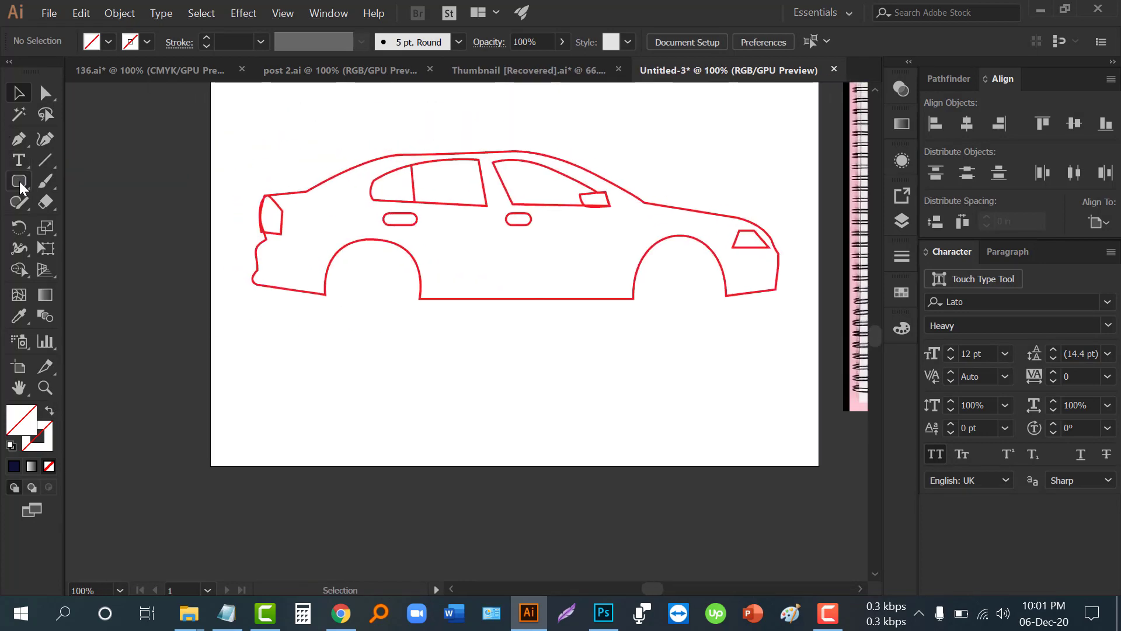
left_click_drag(20, 188, 93, 221)
mouse_move(474, 342)
left_mouse_down()
mouse_move(240, 321)
mouse_move(553, 360)
left_mouse_up()
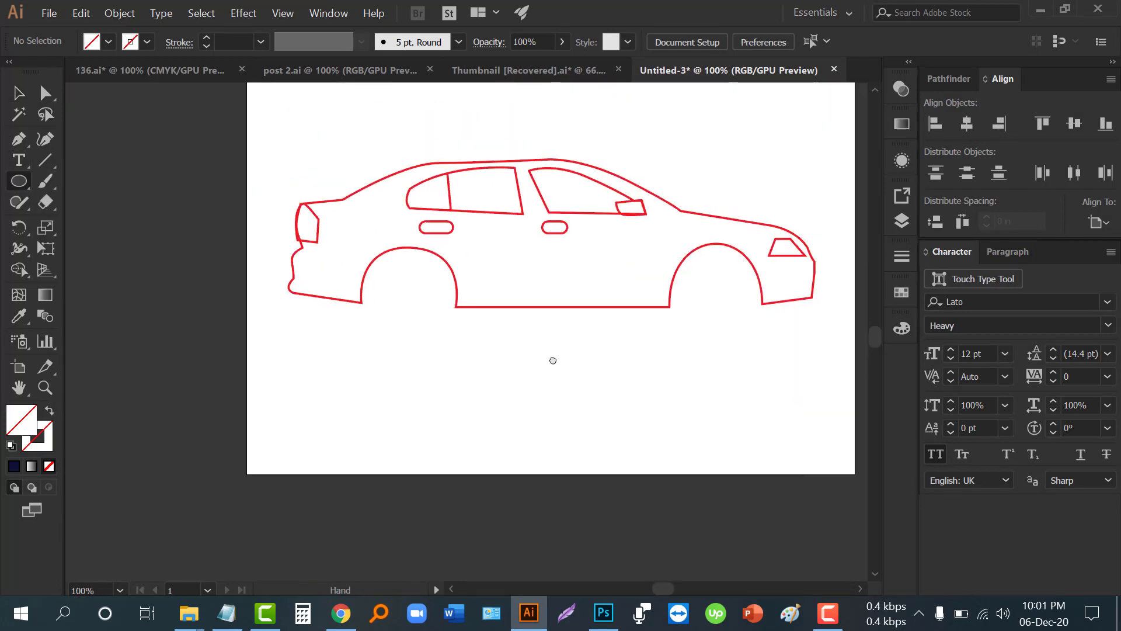
- Draw a red-stroked circle in the left wheel arch plus a smaller inner copy
scroll(413, 288, "up", 1)
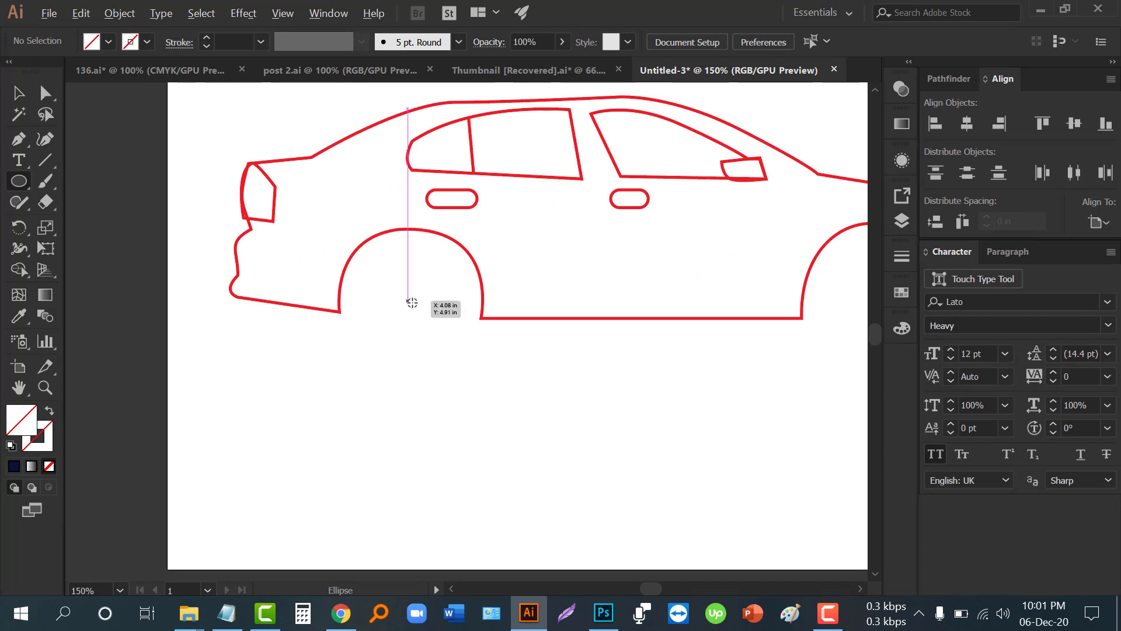
left_click_drag(413, 302, 463, 362)
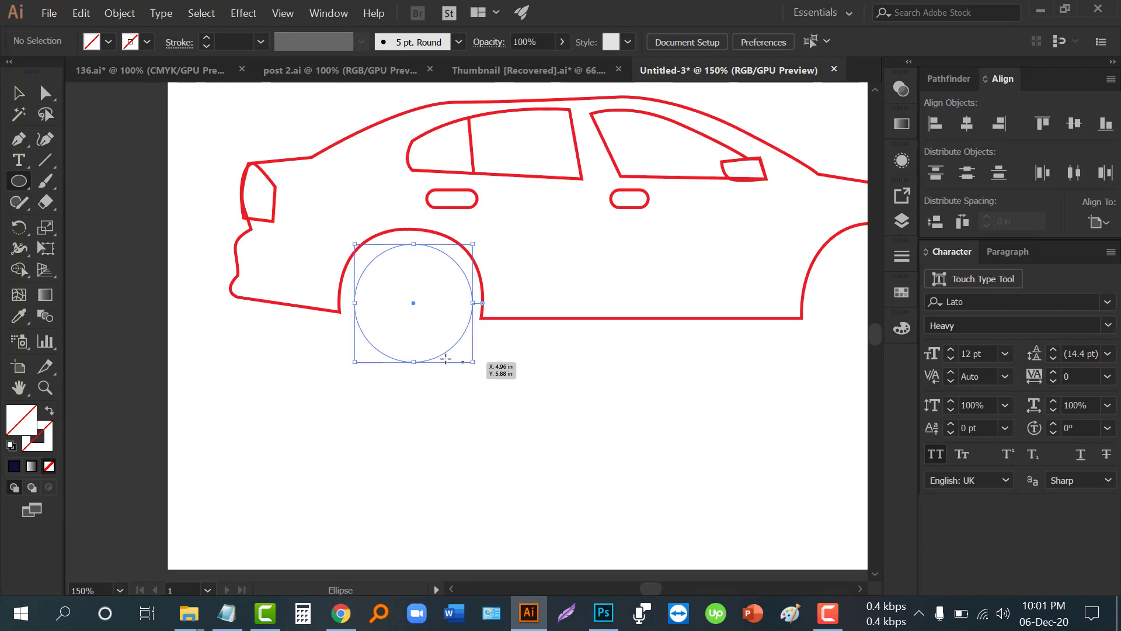
left_click(19, 316)
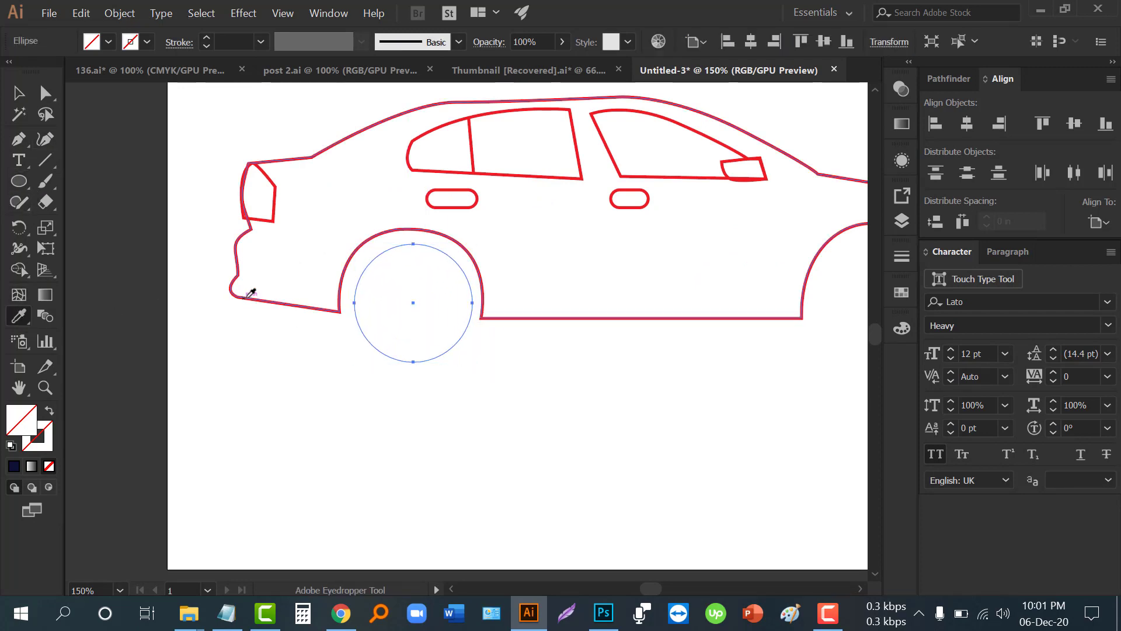
left_click(239, 298)
left_click(22, 94)
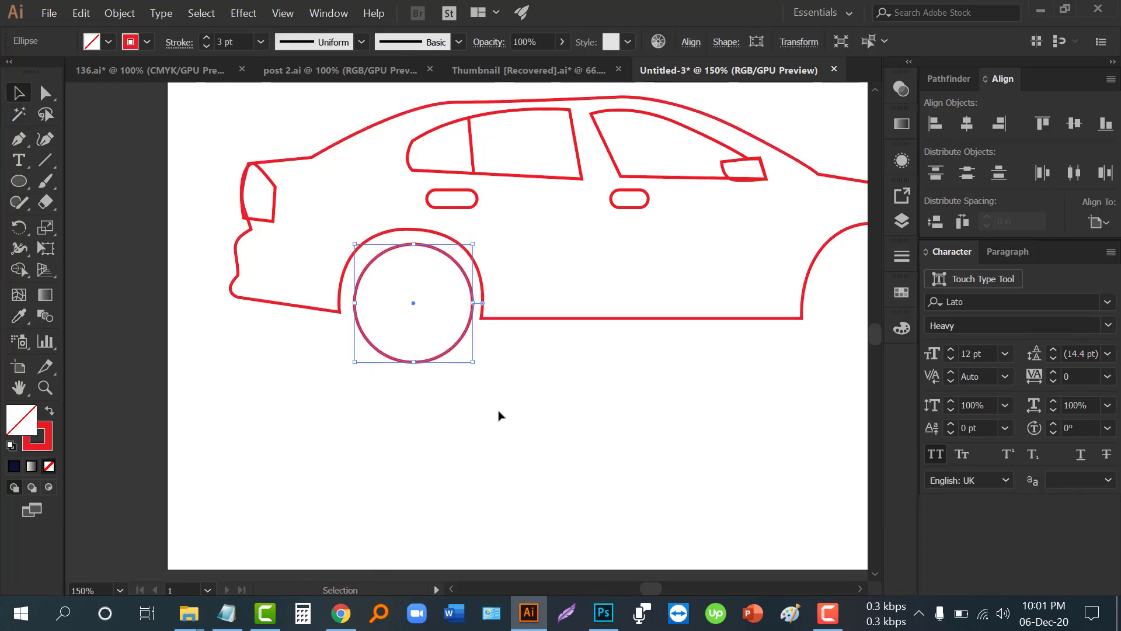
left_click_drag(473, 362, 403, 339)
left_click(321, 388)
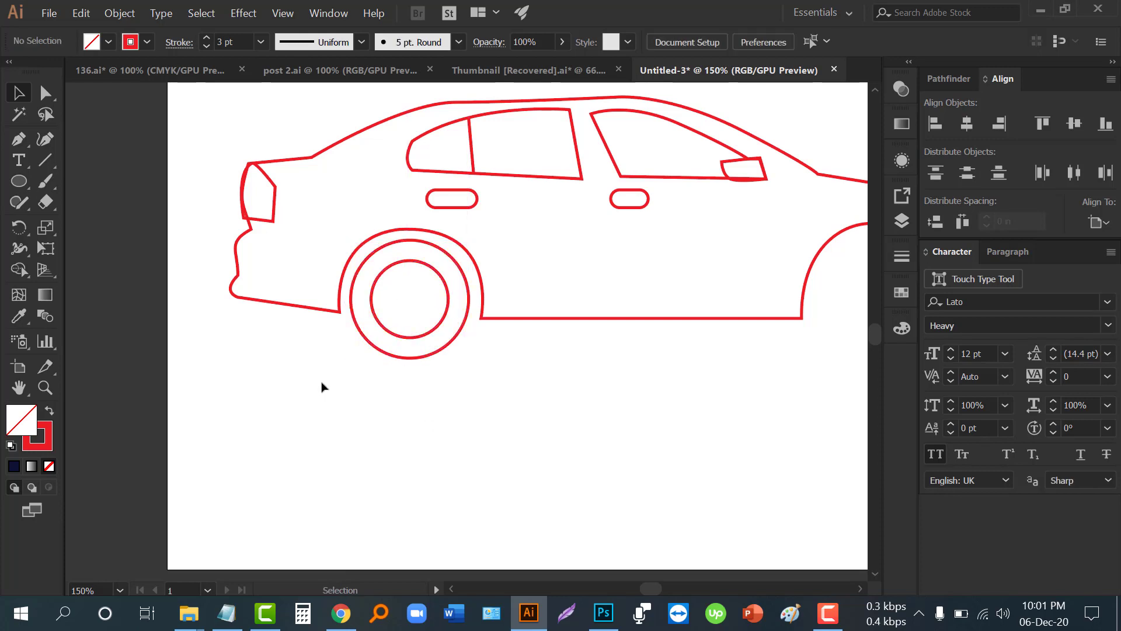
- Copy the double-circle wheel into the right wheel arch
key("ctrl+minus")
left_click_drag(540, 416, 400, 423)
left_click(246, 358)
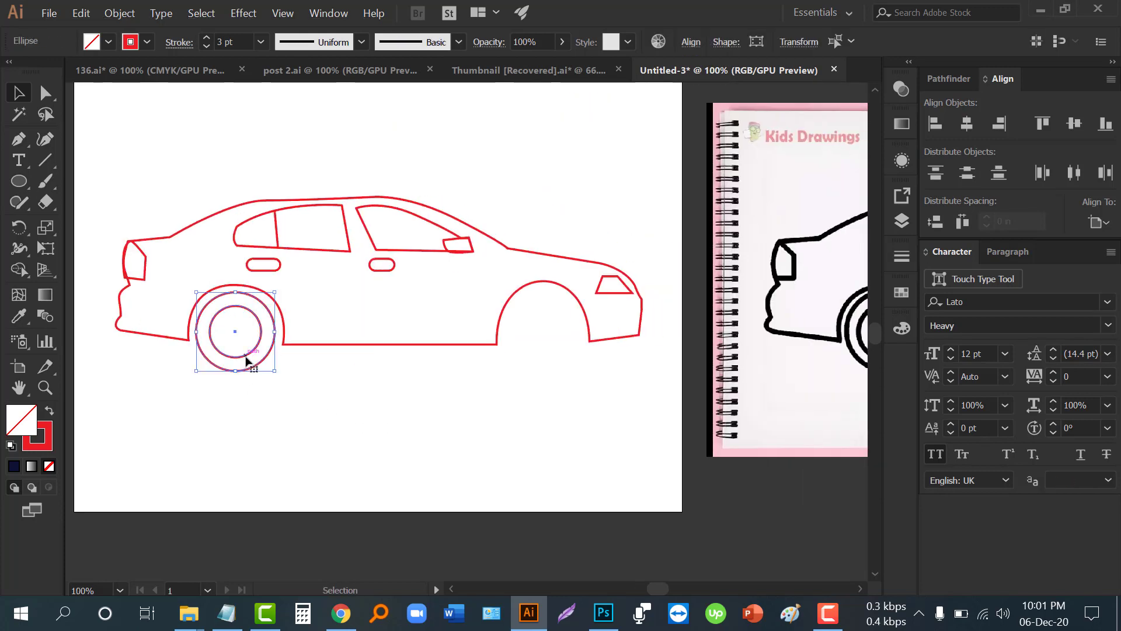
left_click_drag(247, 360, 558, 362)
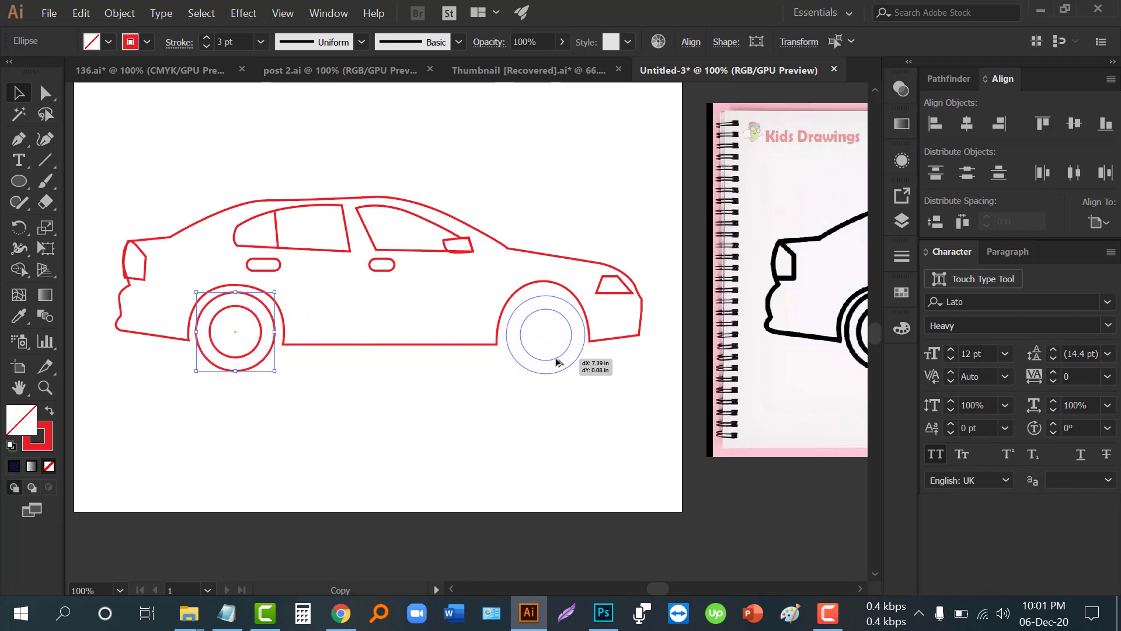
left_click_drag(558, 363, 558, 362)
left_click(581, 428)
mouse_move(581, 428)
left_mouse_down()
mouse_move(193, 420)
mouse_move(357, 415)
mouse_move(463, 441)
left_mouse_up()
- Select the whole car tracing and set its stroke to black at 5 pt
scroll(526, 407, "down", 1)
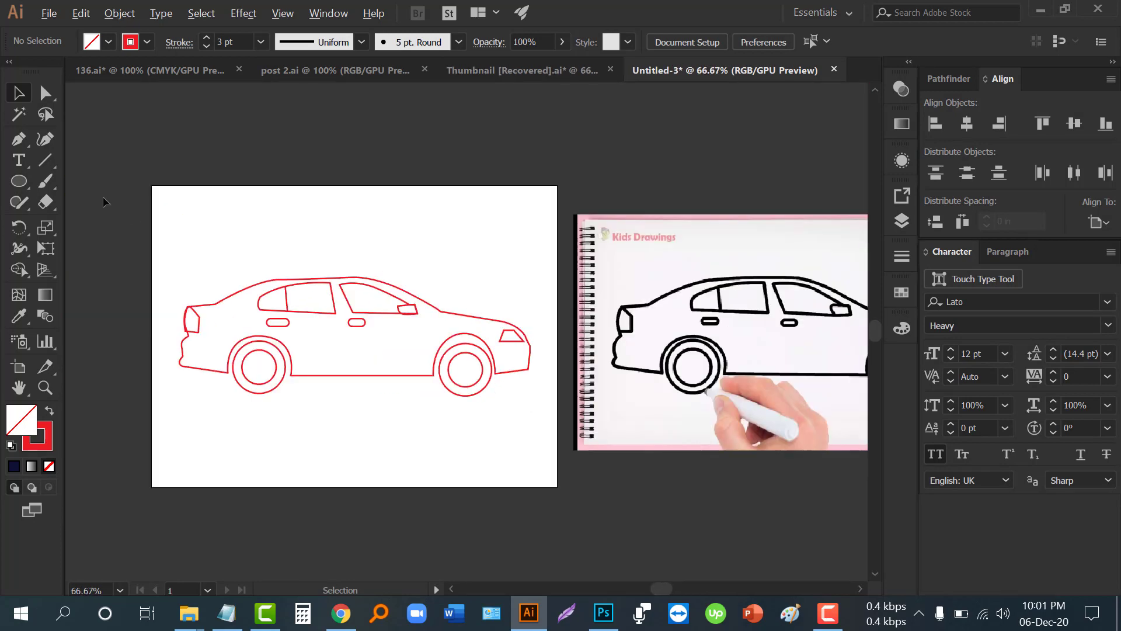
left_click_drag(106, 205, 540, 430)
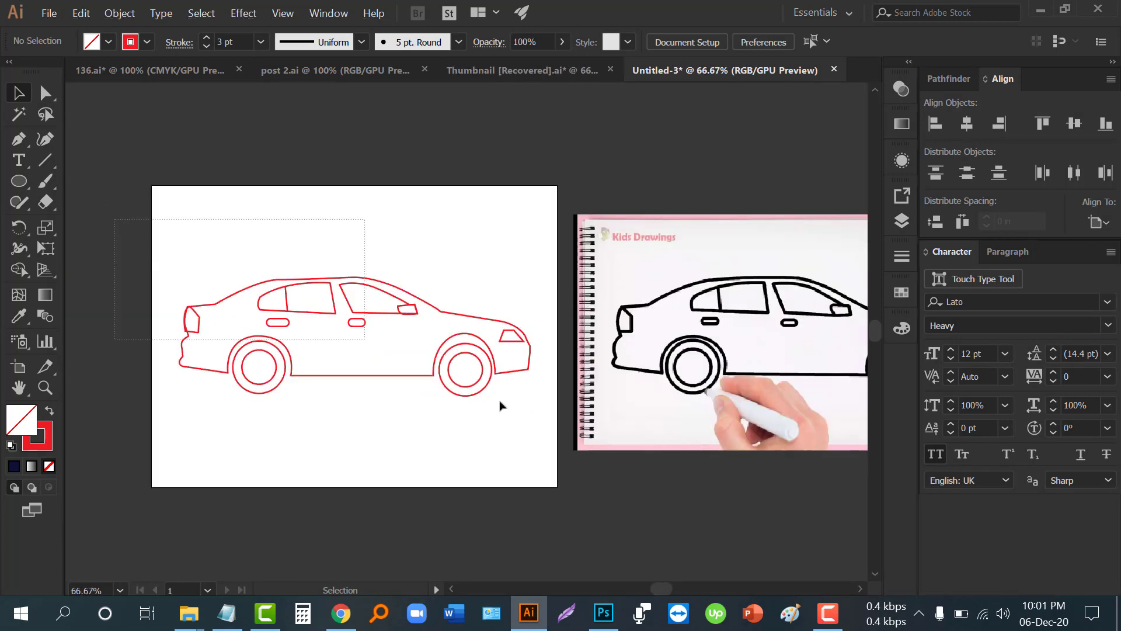
left_click(147, 41)
left_click(49, 74)
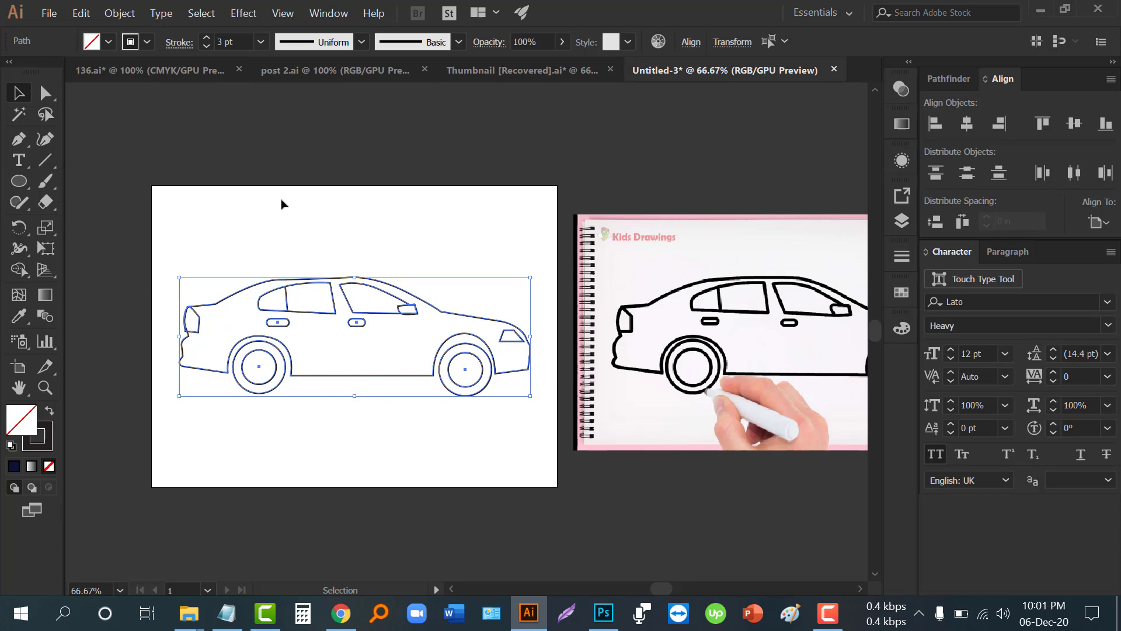
left_click(206, 38)
left_click(206, 37)
left_click(642, 175)
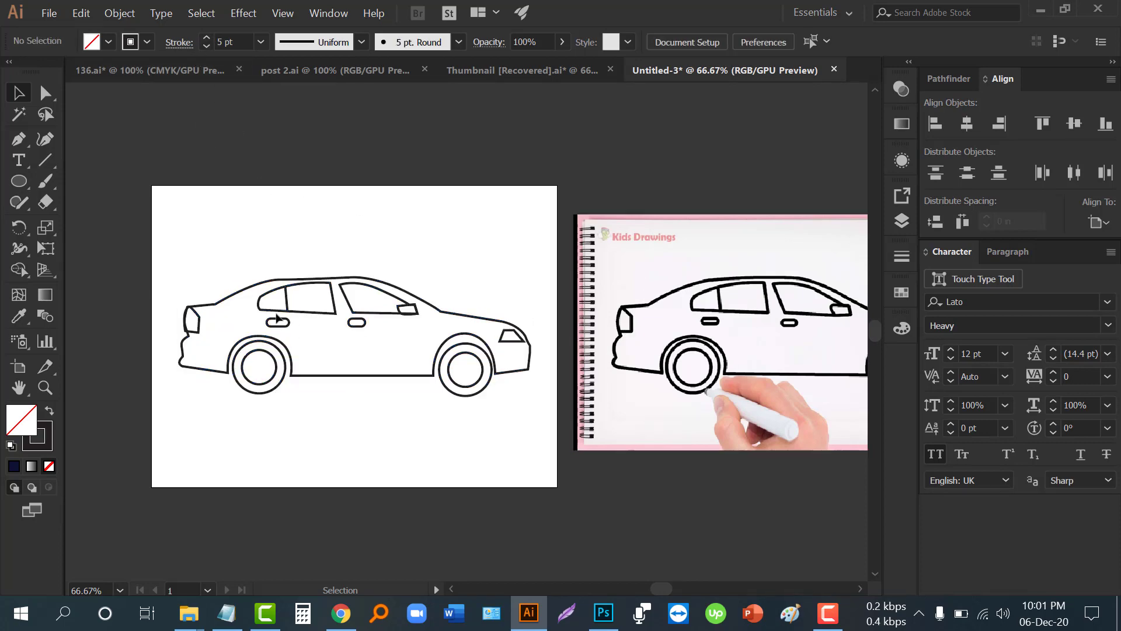
scroll(409, 307, "up", 1)
- Undo an accidental mirror duplicate, then drag the mirror's top-right anchor down and left
scroll(409, 308, "up", 7)
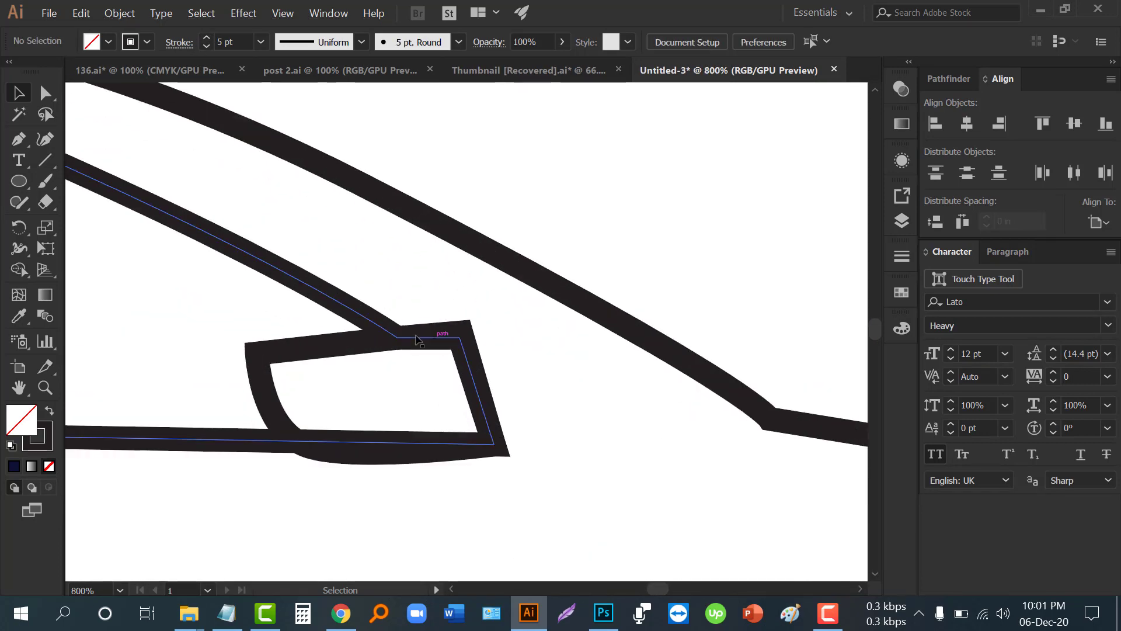
left_click(324, 348)
scroll(565, 368, "down", 1)
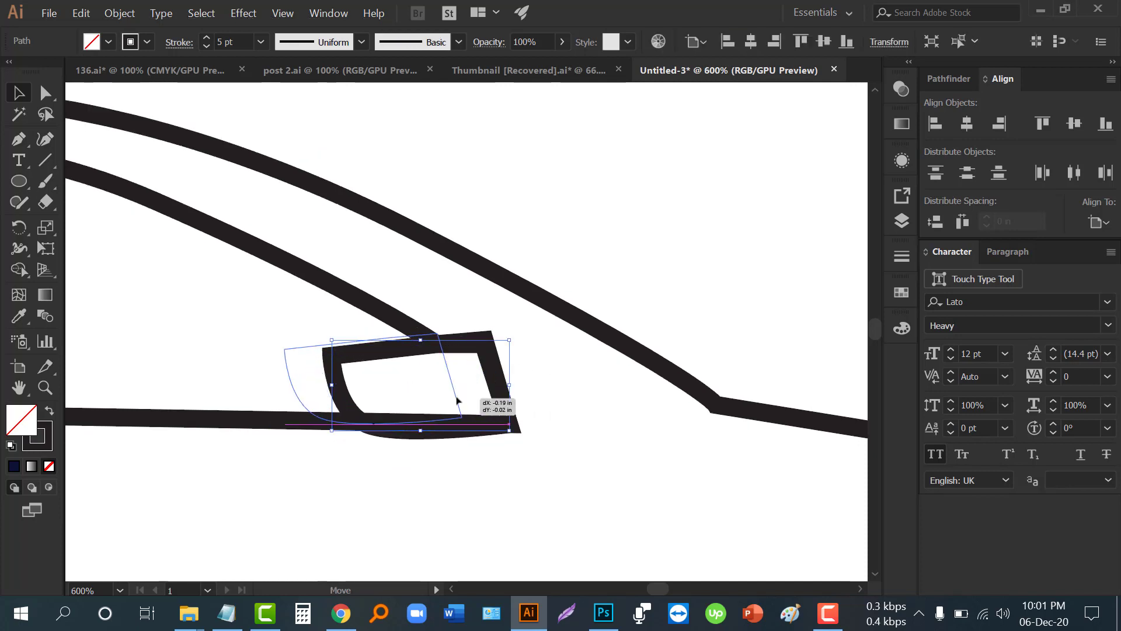
left_click_drag(507, 407, 459, 400)
scroll(490, 369, "up", 1)
key("ctrl+z")
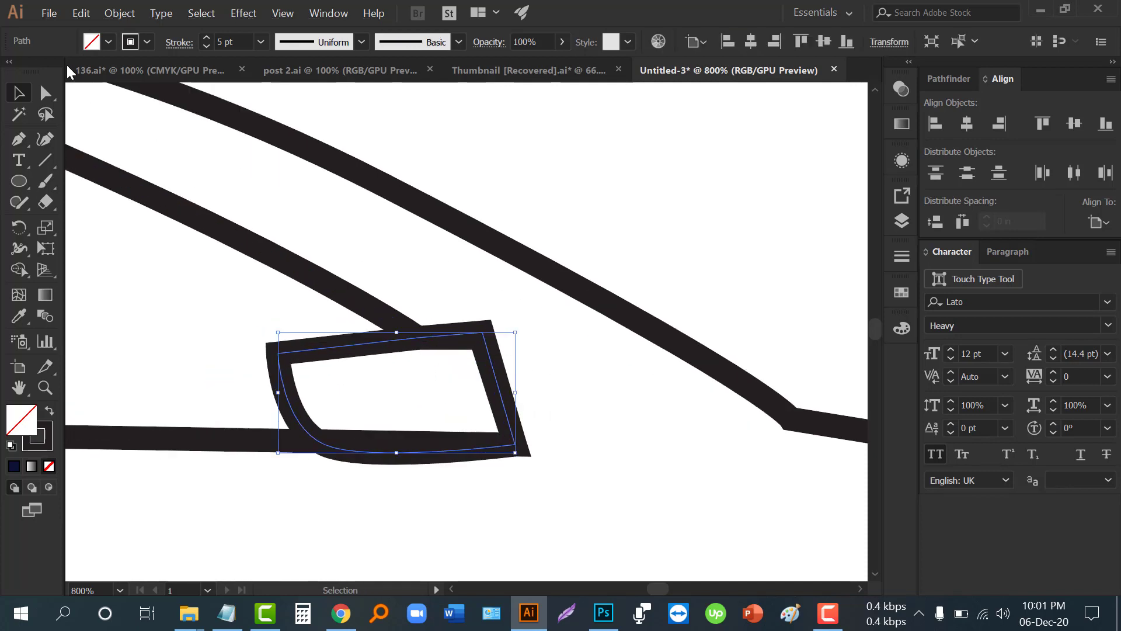
left_click(50, 85)
scroll(482, 331, "up", 1)
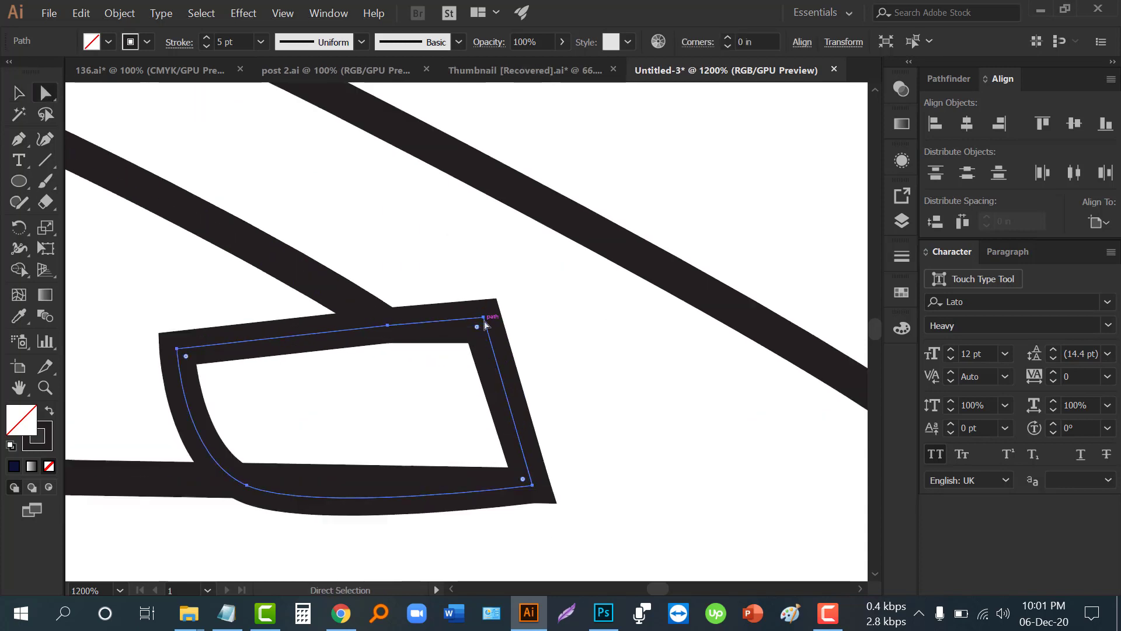
left_click_drag(483, 318, 467, 337)
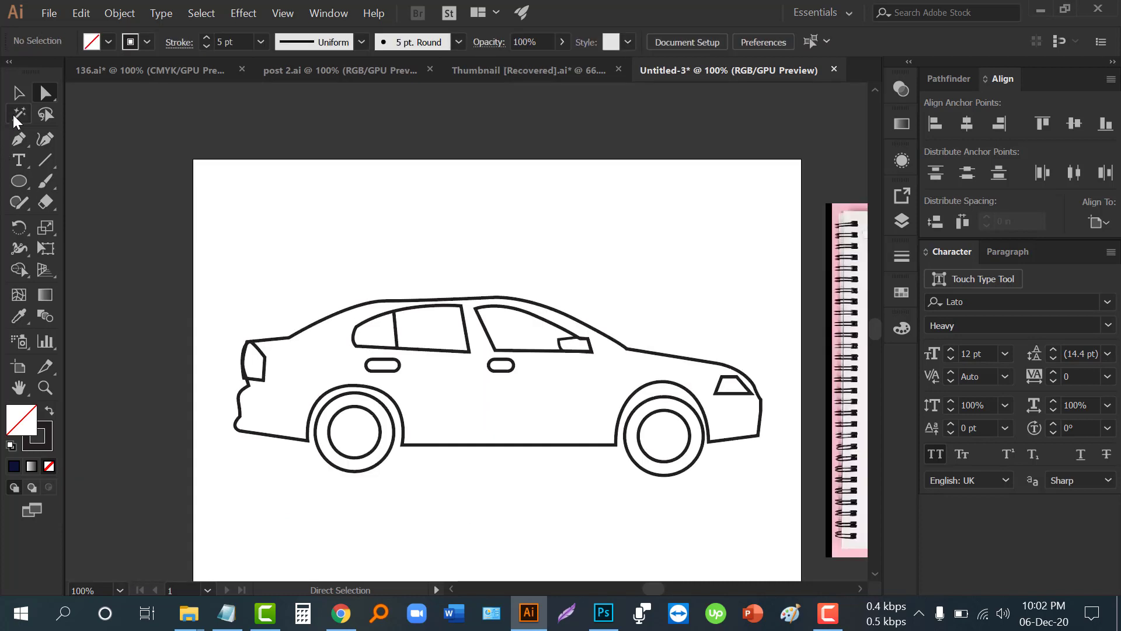
- Marquee-select every car path and Alt-drag a duplicate above the artboard, keeping the original
left_click(18, 92)
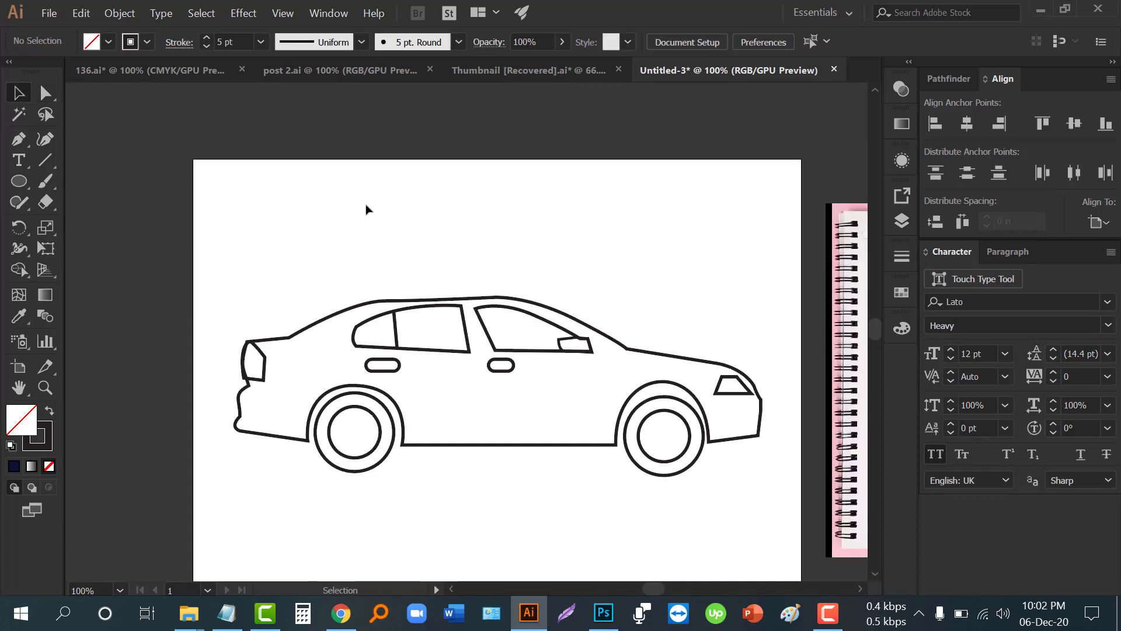
key("ctrl+minus")
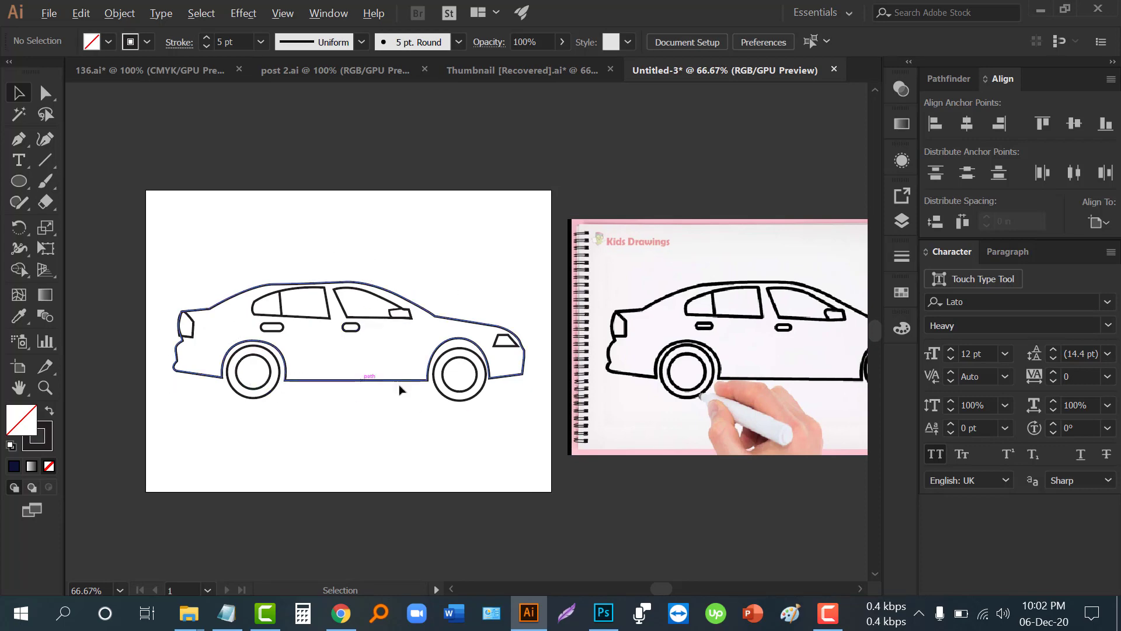
scroll(400, 389, "down", 1)
scroll(170, 380, "up", 2)
scroll(290, 417, "down", 1)
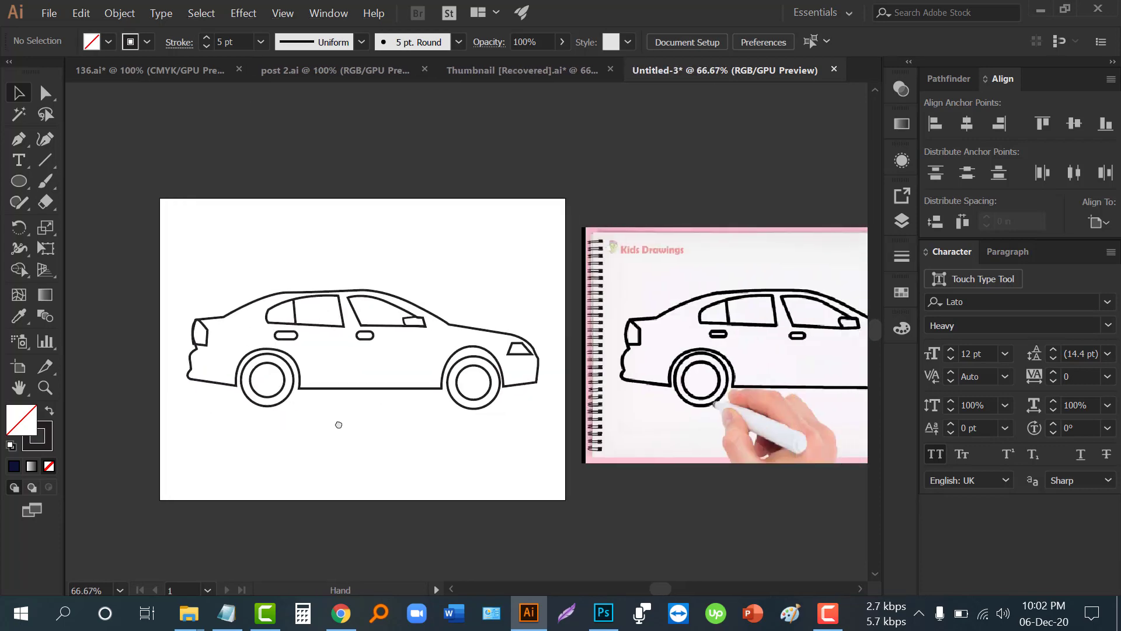
left_click(343, 387)
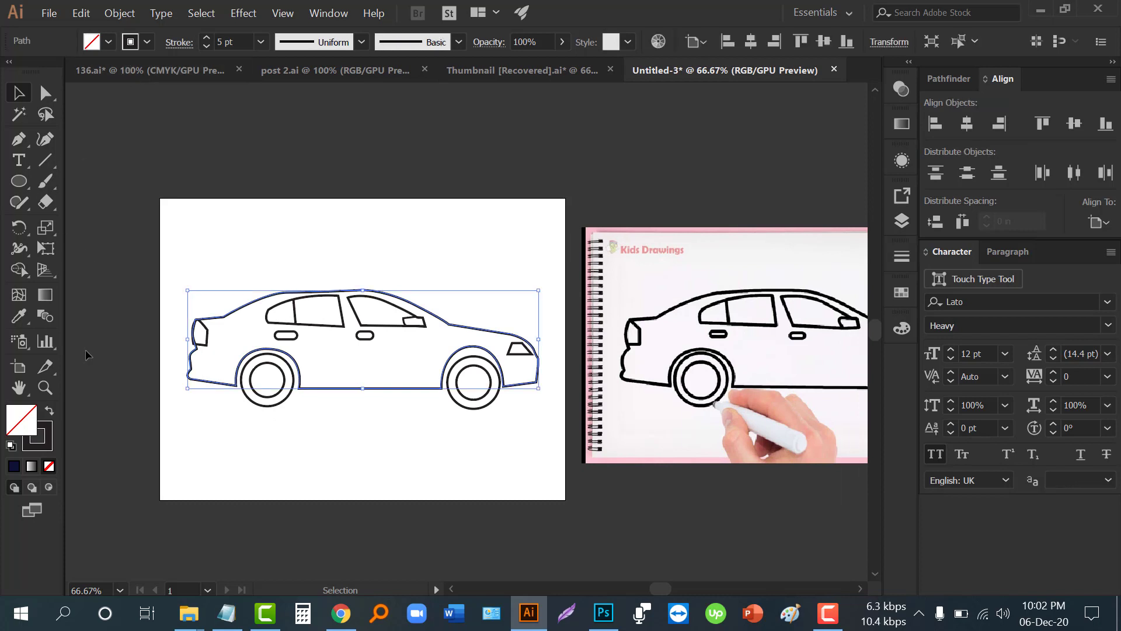
left_click_drag(170, 218, 558, 471)
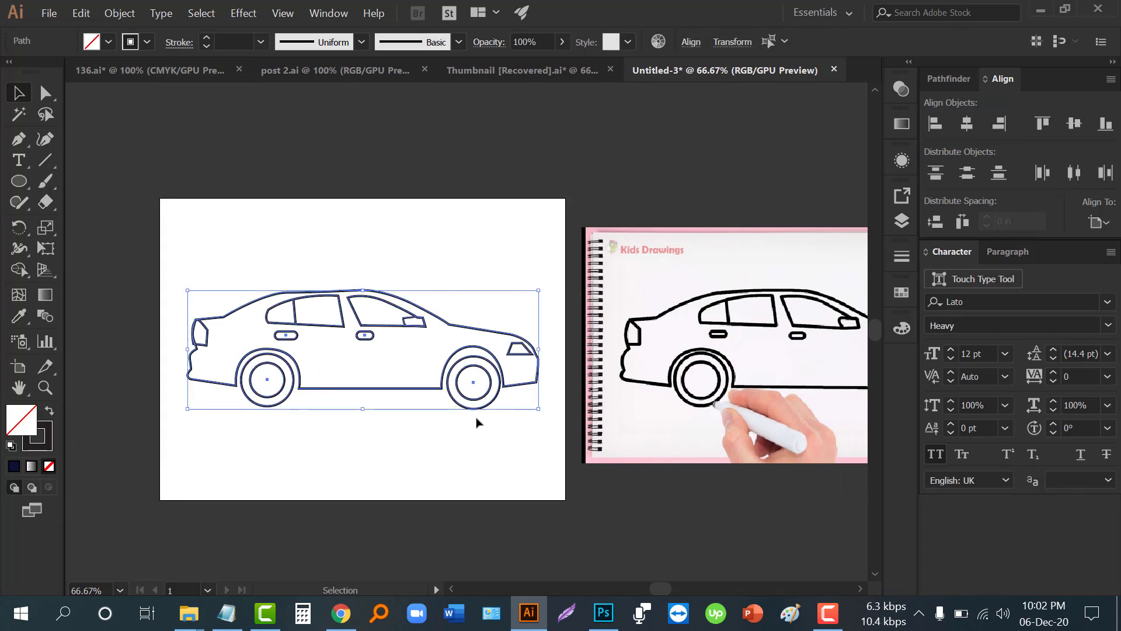
left_click_drag(477, 405, 477, 151)
left_click(223, 248)
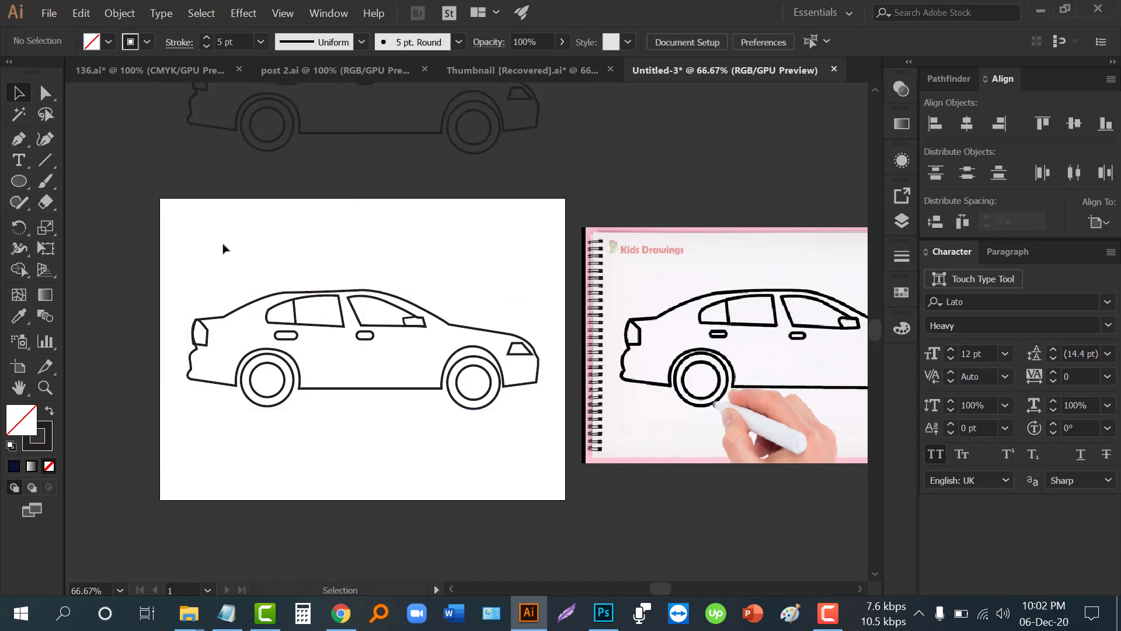
left_click(324, 388)
scroll(311, 387, "up", 1)
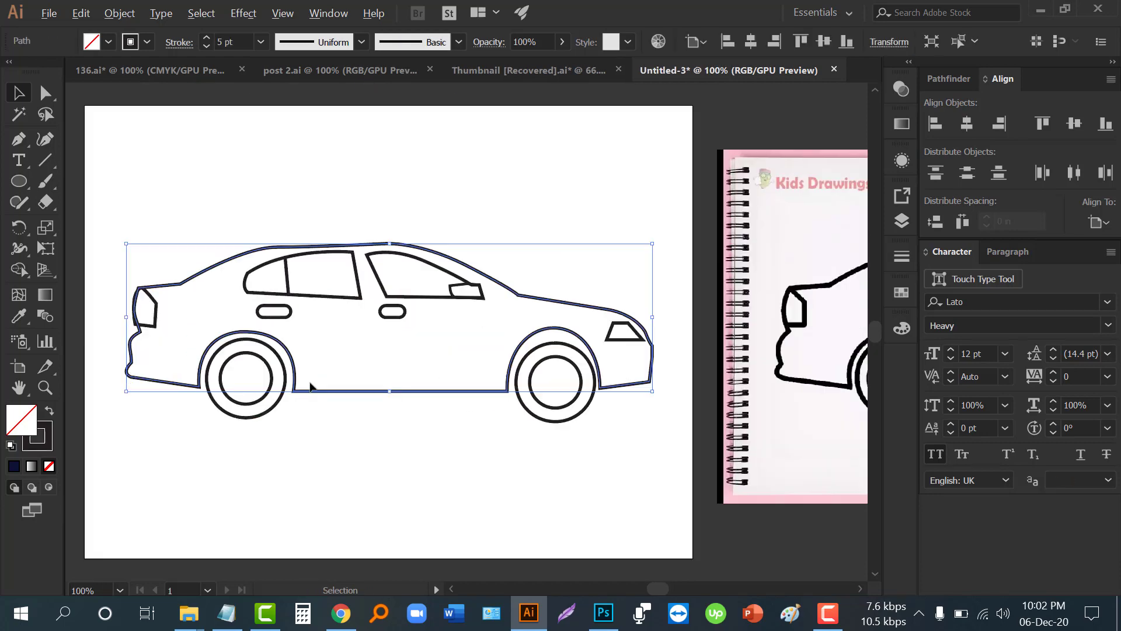
- Turn the car body outline into a dark grey fill sent behind the other parts
left_click(49, 412)
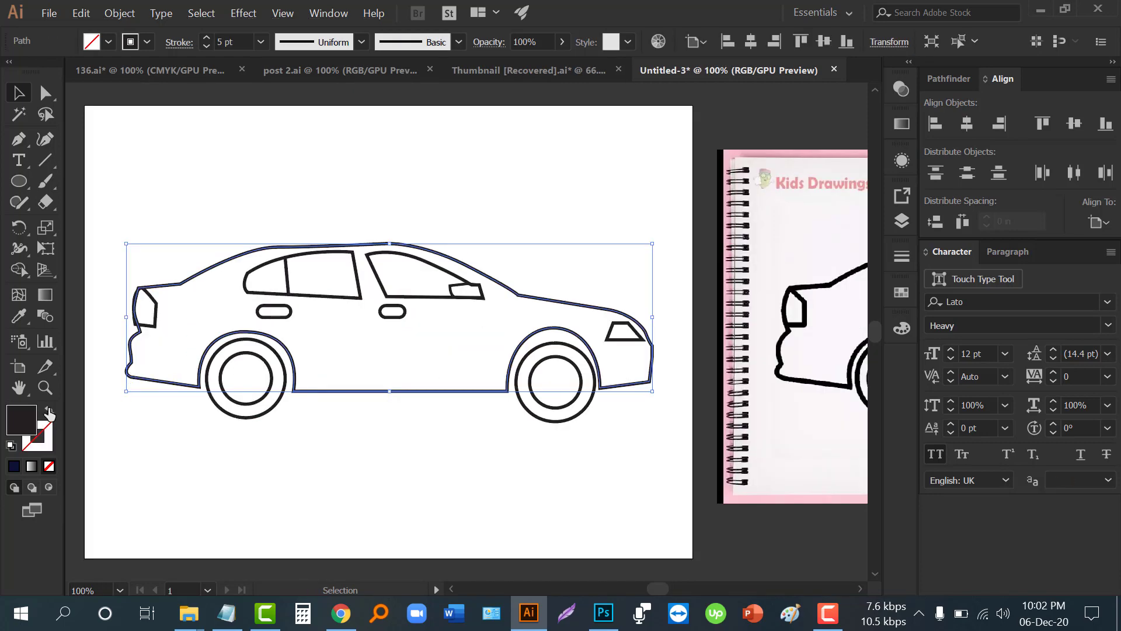
right_click(421, 320)
left_click(626, 566)
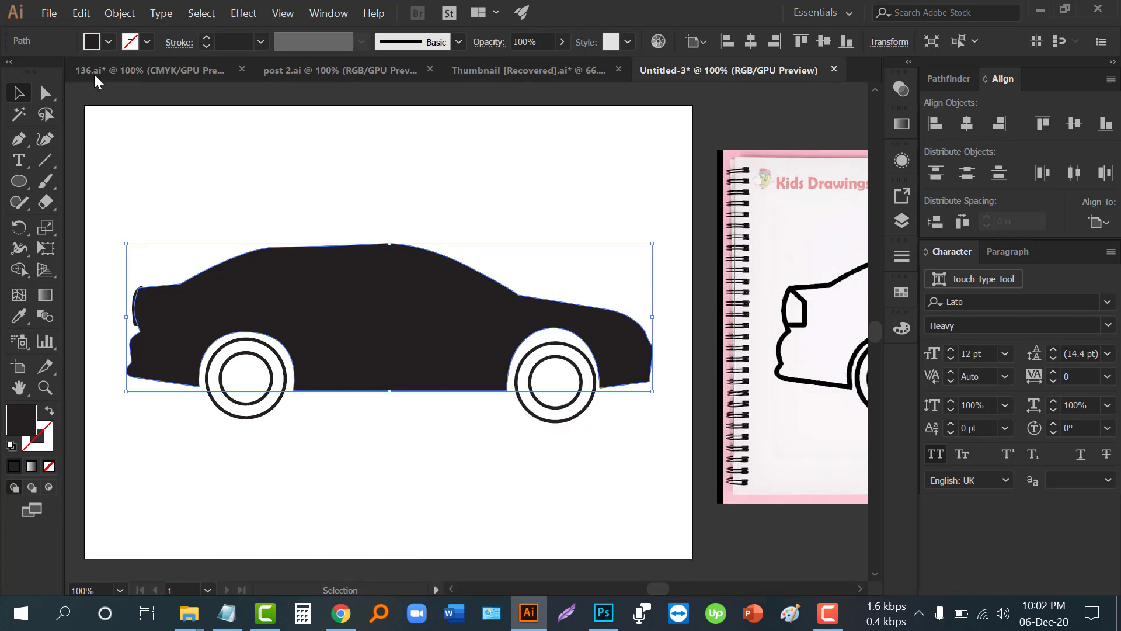
left_click(109, 42)
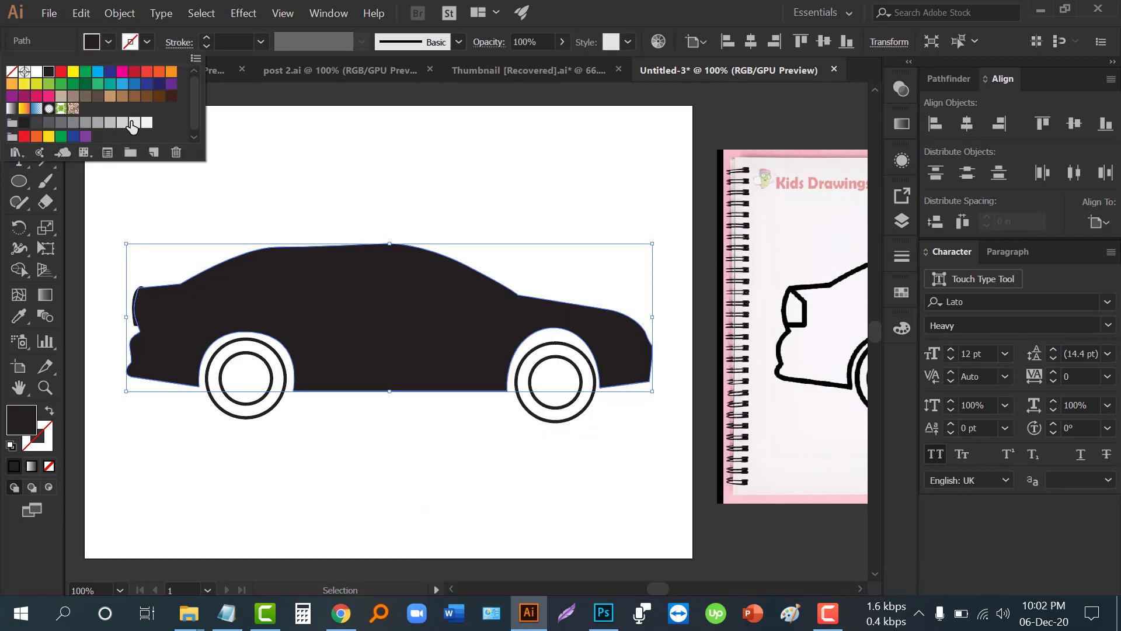
left_click(36, 126)
- Fill both the rear and front side windows white
left_click(323, 183)
left_click(339, 296)
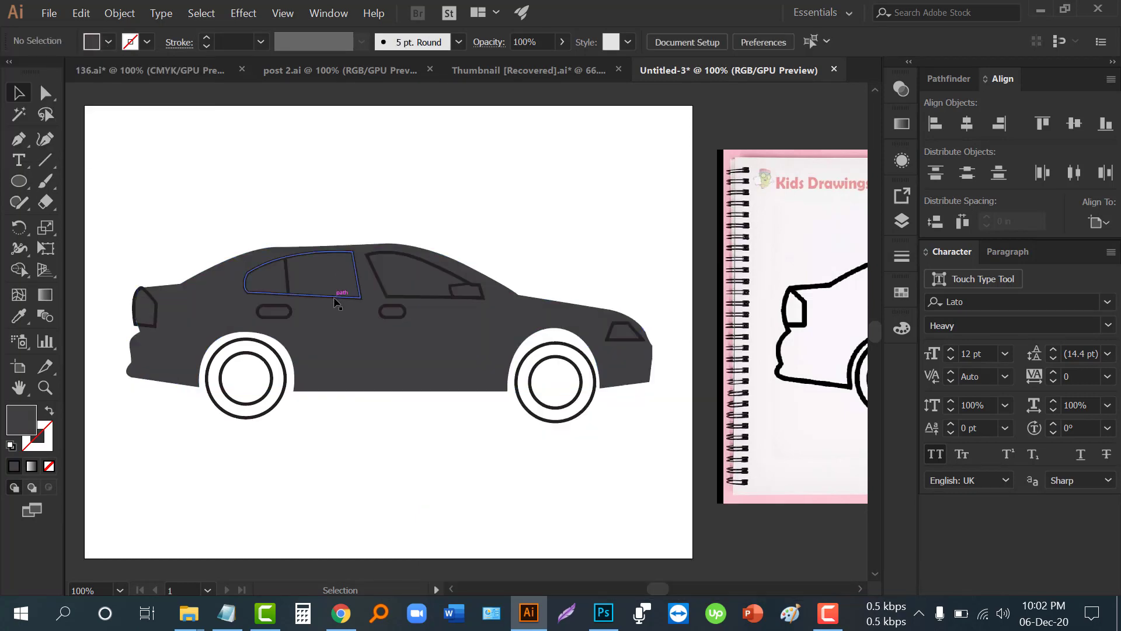
left_click(402, 297, "shift")
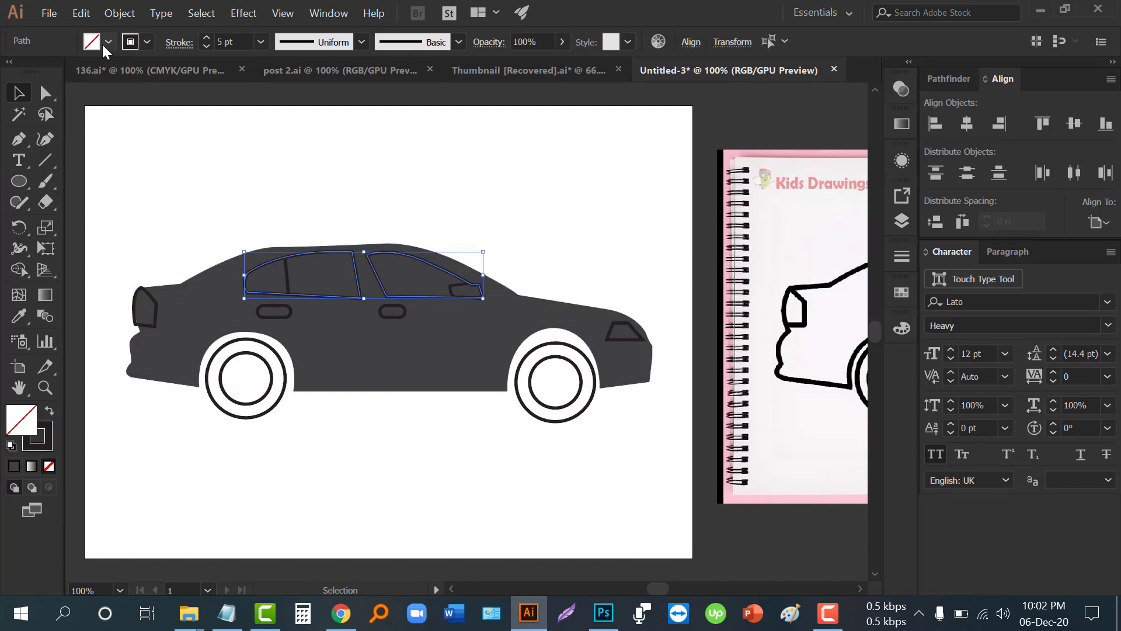
left_click(109, 42)
left_click(35, 75)
left_click(393, 171)
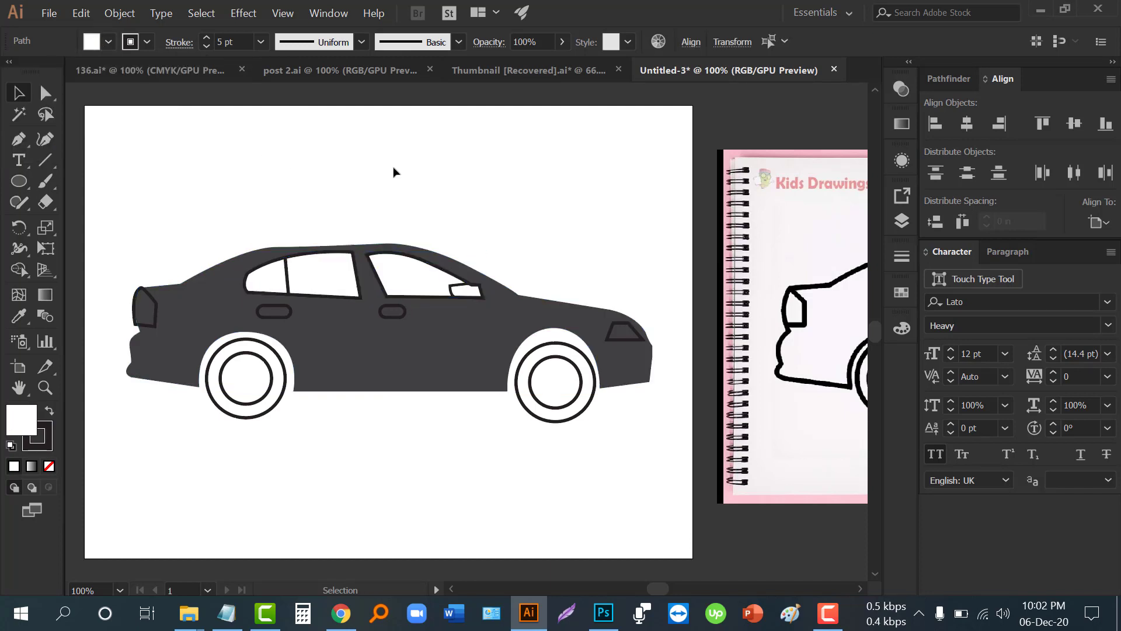
scroll(327, 280, "up", 1)
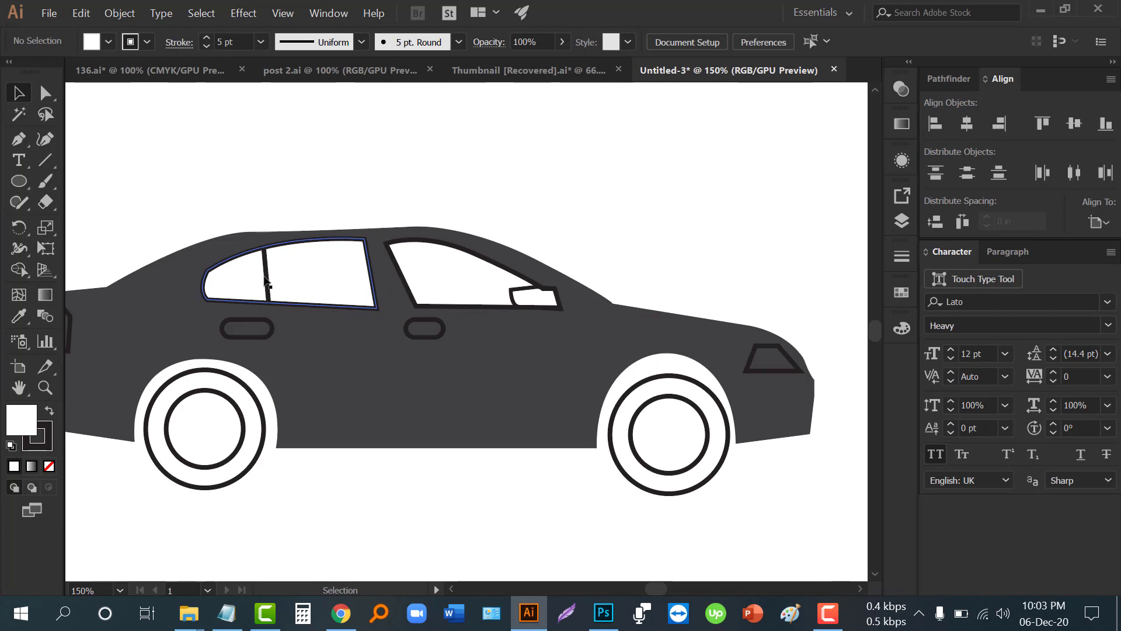
- Alt-drag a copy of the rear pillar line into the front window and check it in Outline view
left_click_drag(266, 281, 471, 292)
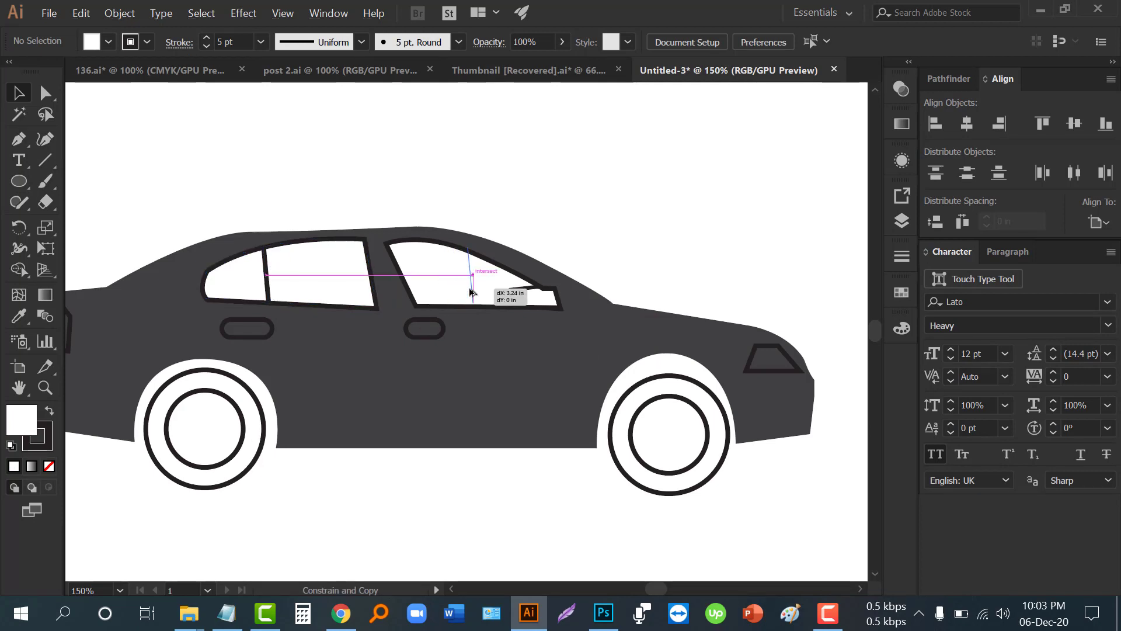
left_click(560, 168)
key("ctrl+y")
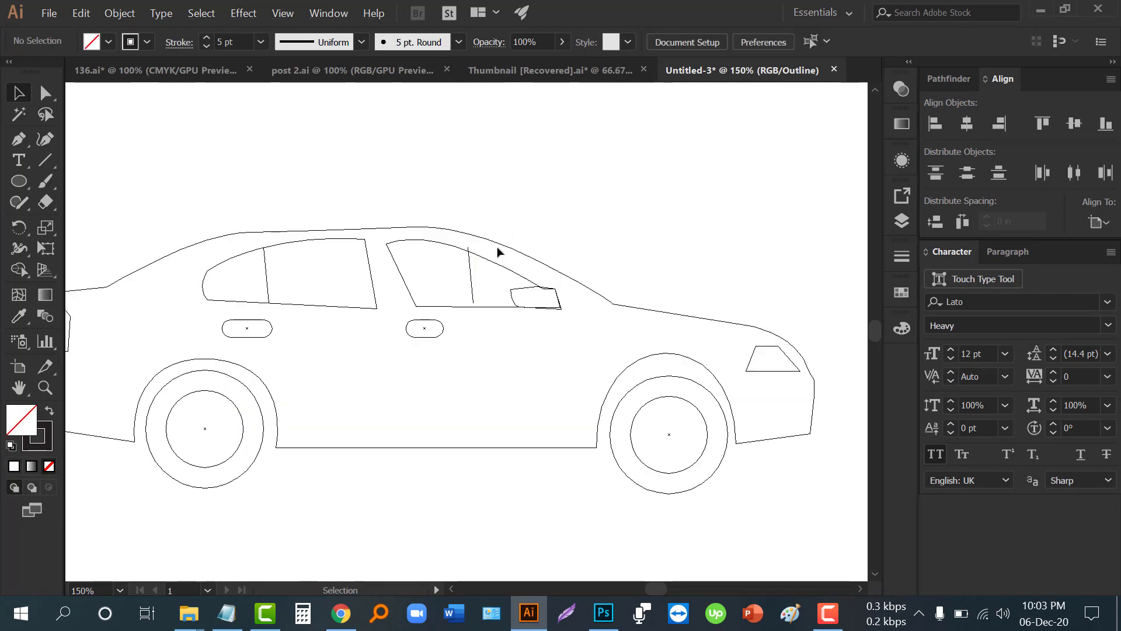
scroll(481, 275, "up", 2)
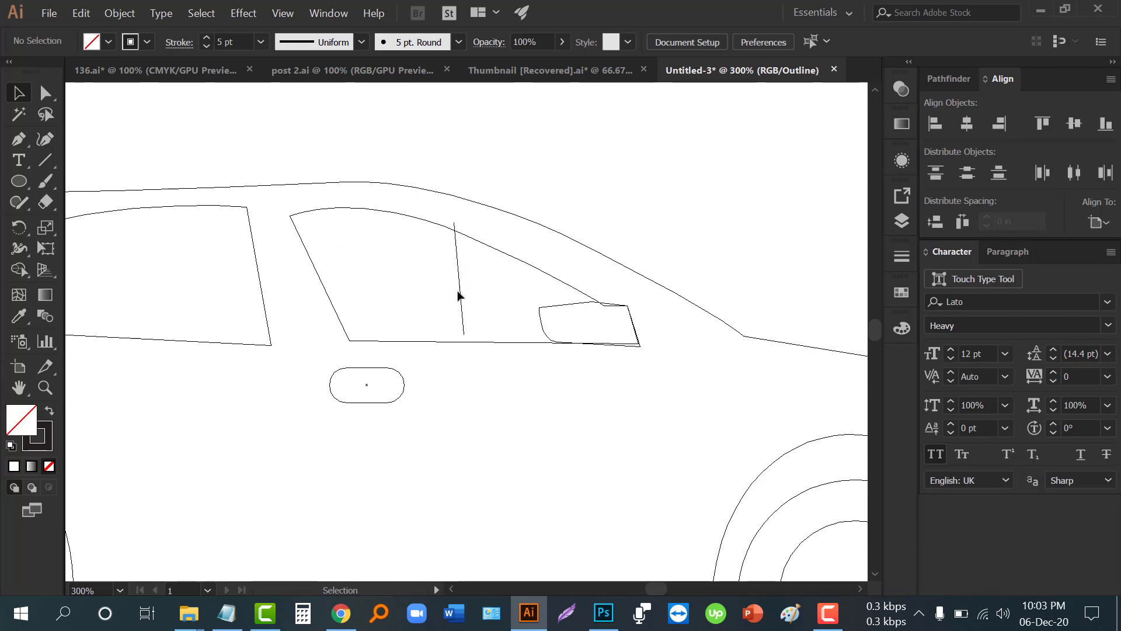
left_click(459, 290)
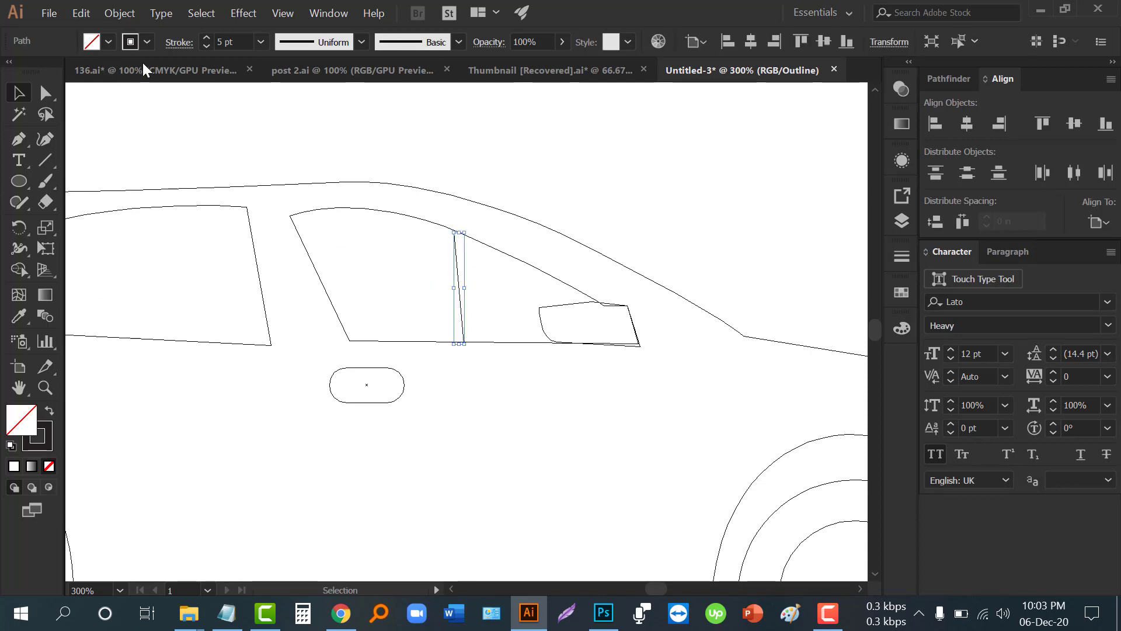
left_click(220, 118)
key("ctrl+y")
- Restack the front window frame with Arrange so the new pillar line shows
right_click(374, 228)
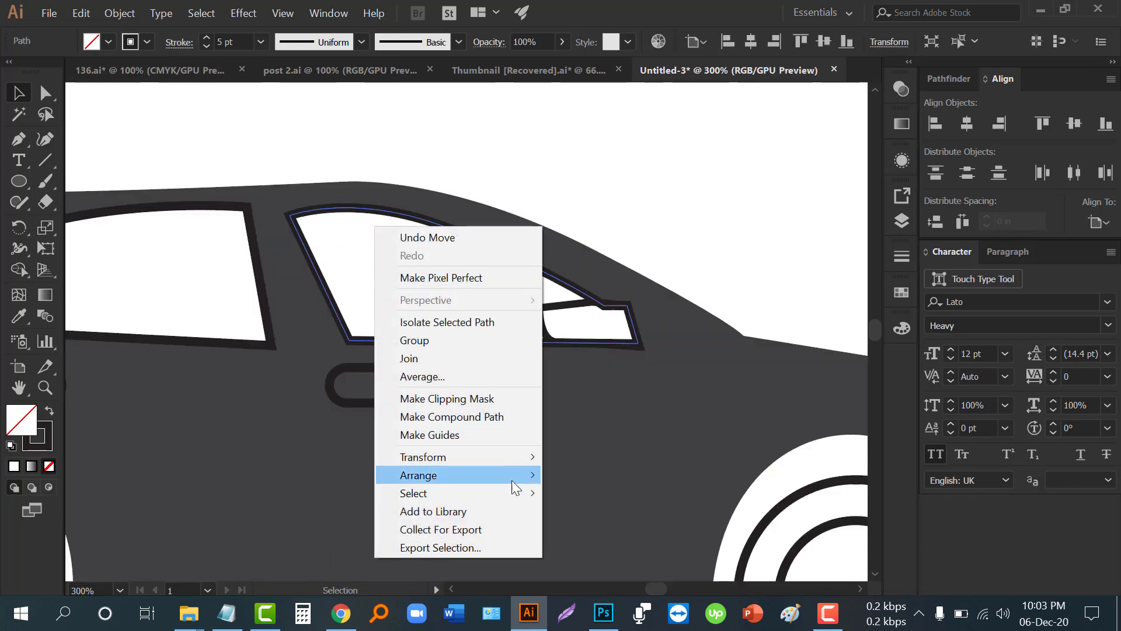
left_click(572, 491)
left_click(652, 110)
scroll(584, 245, "down", 2)
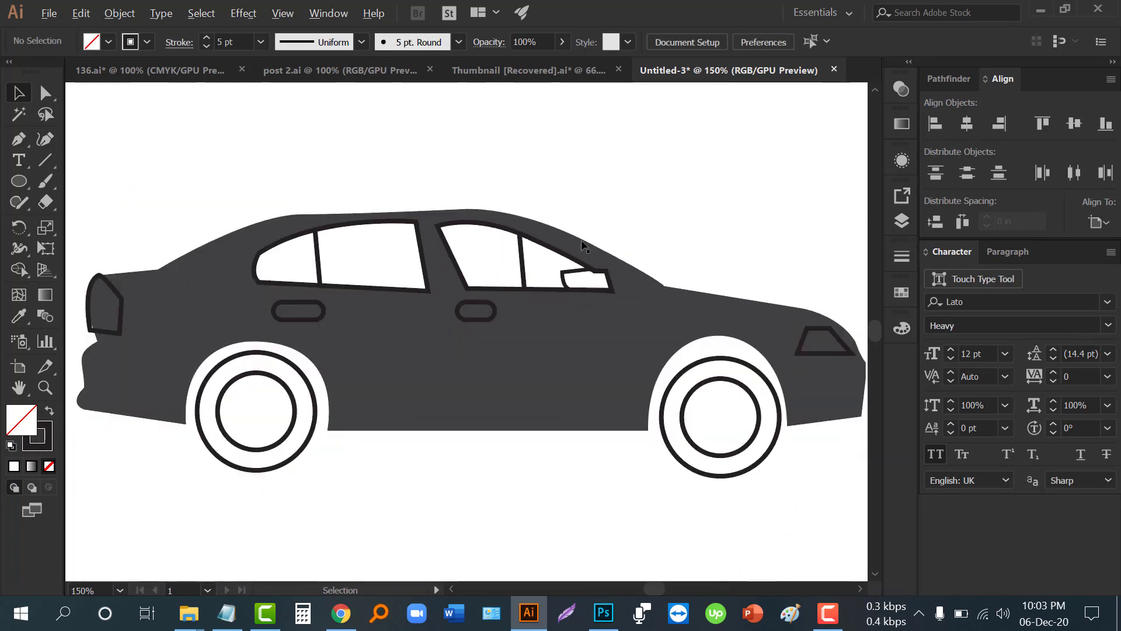
scroll(491, 355, "down", 2)
scroll(470, 400, "down", 1)
- Fill both door handles, the taillight and the headlight white
left_click(453, 337)
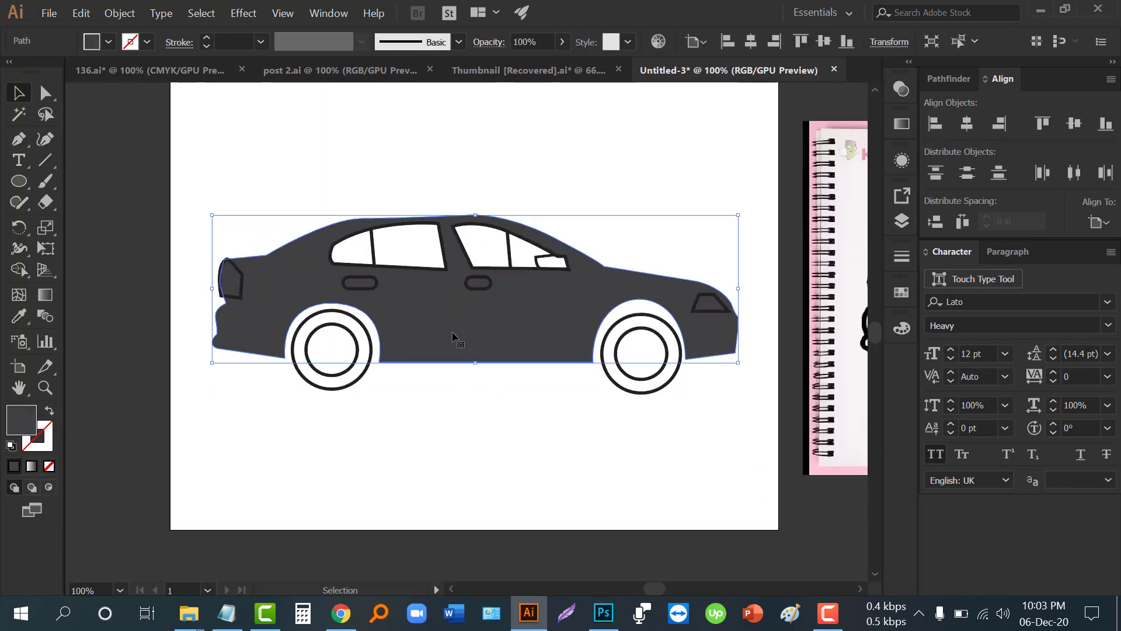
left_click(361, 283)
left_click(478, 284, "shift")
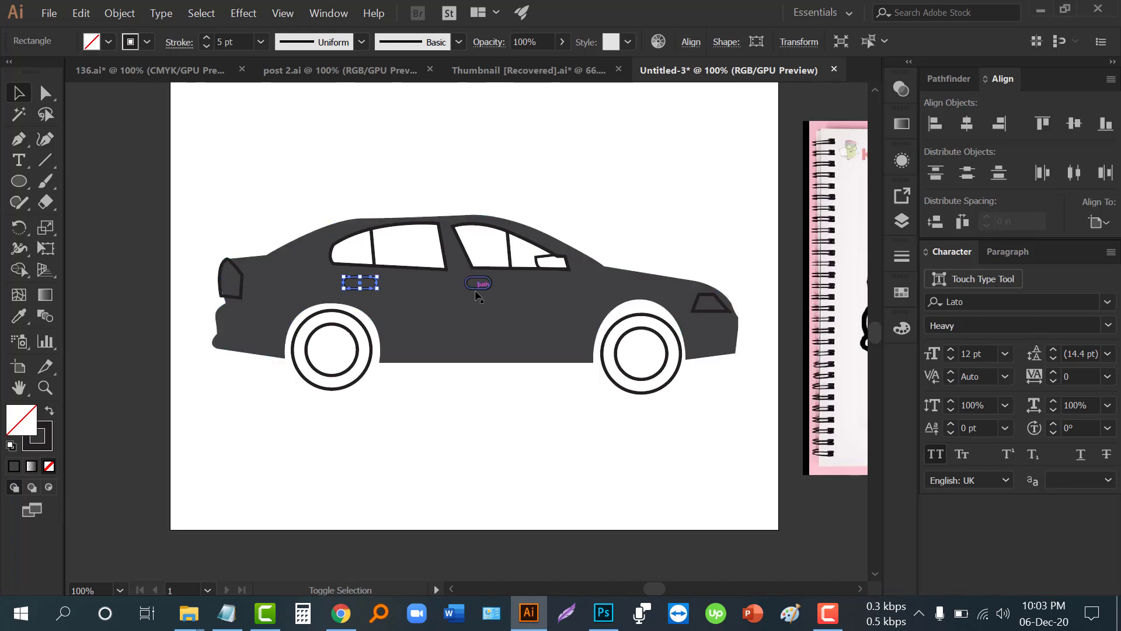
left_click(240, 288, "shift")
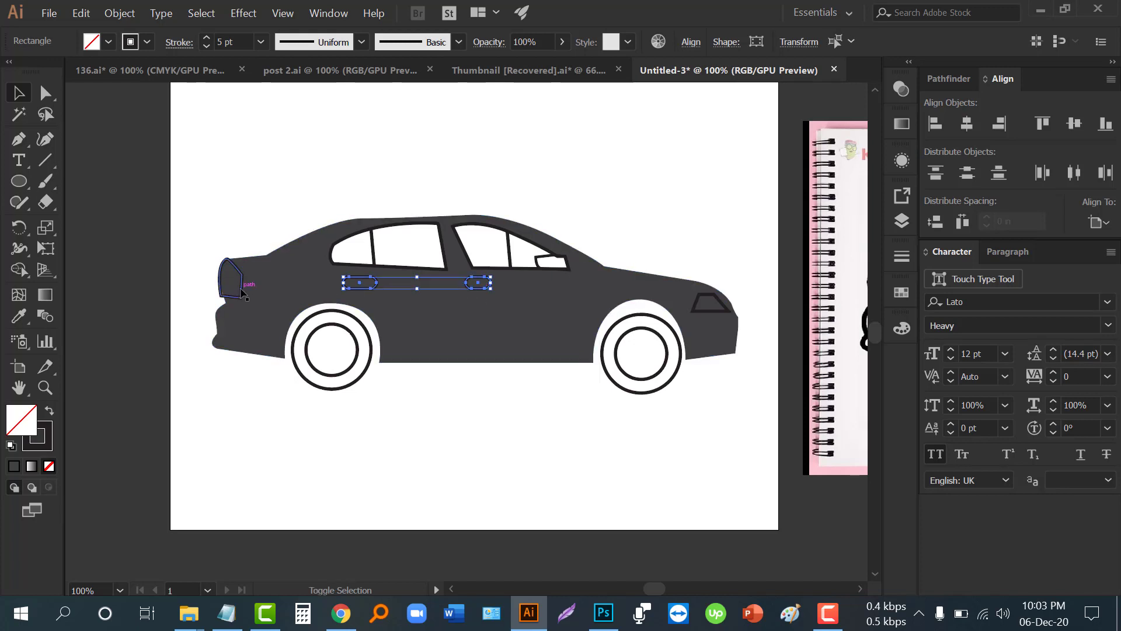
left_click(717, 314, "shift")
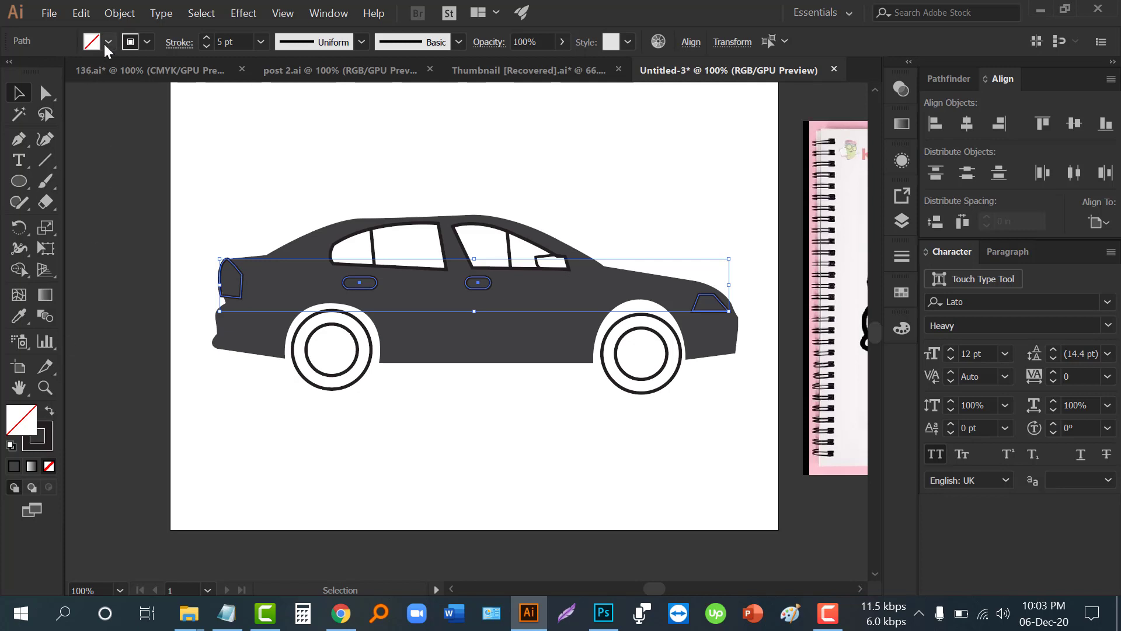
left_click(108, 42)
left_click(35, 78)
left_click(125, 270)
left_click(219, 402)
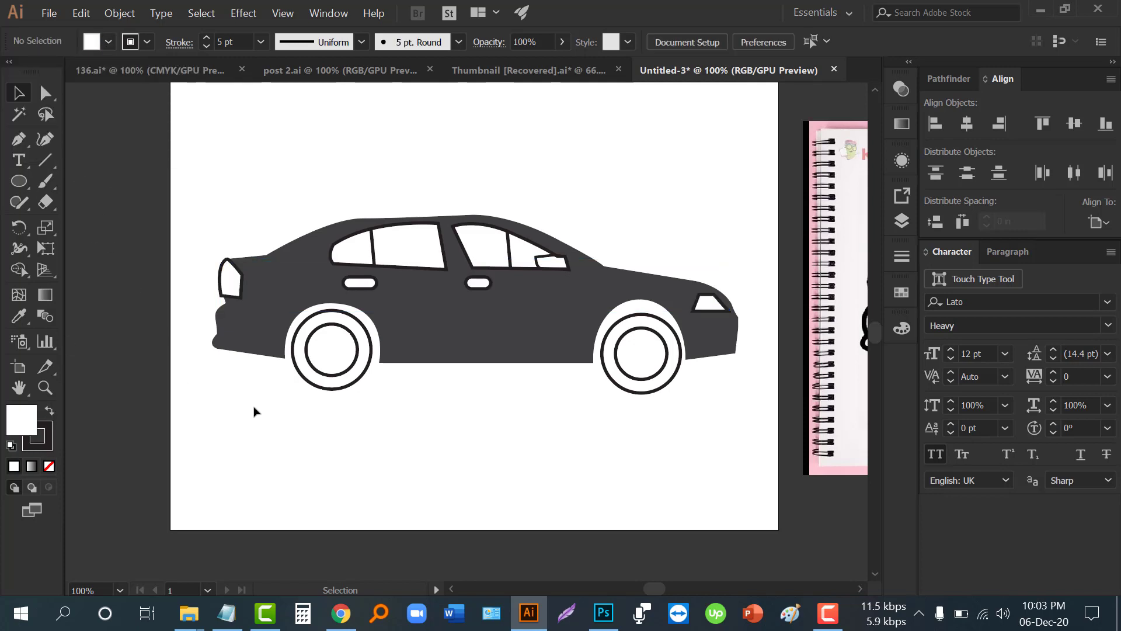
- Make the left hubcap a dark disc and Eyedropper that colour onto the car body
left_click(328, 376)
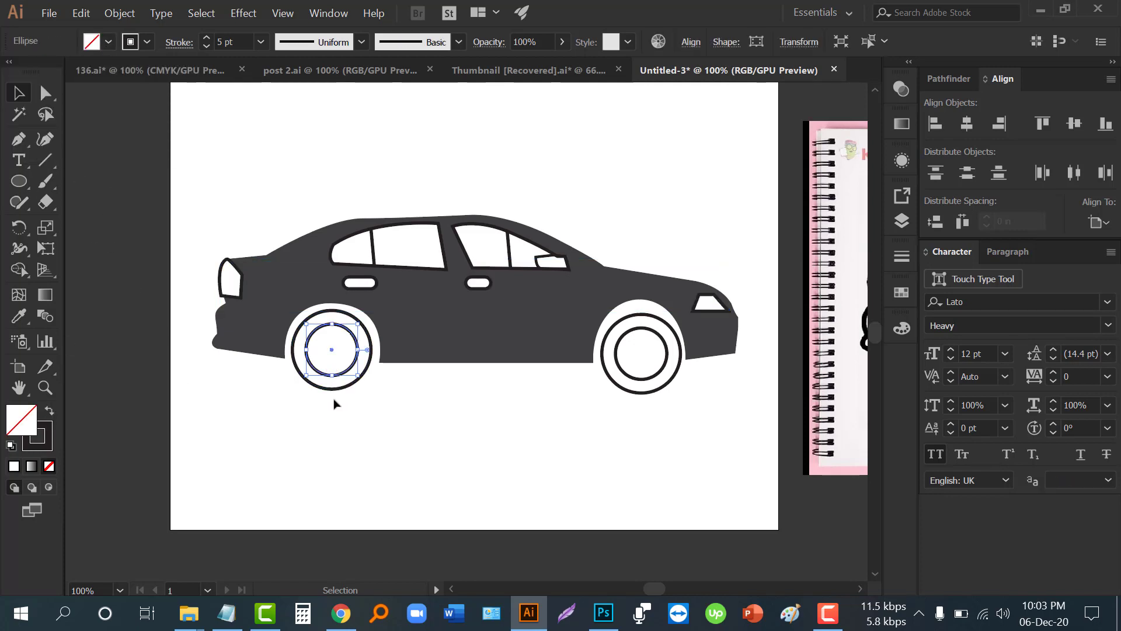
left_click(47, 411)
left_click(236, 403)
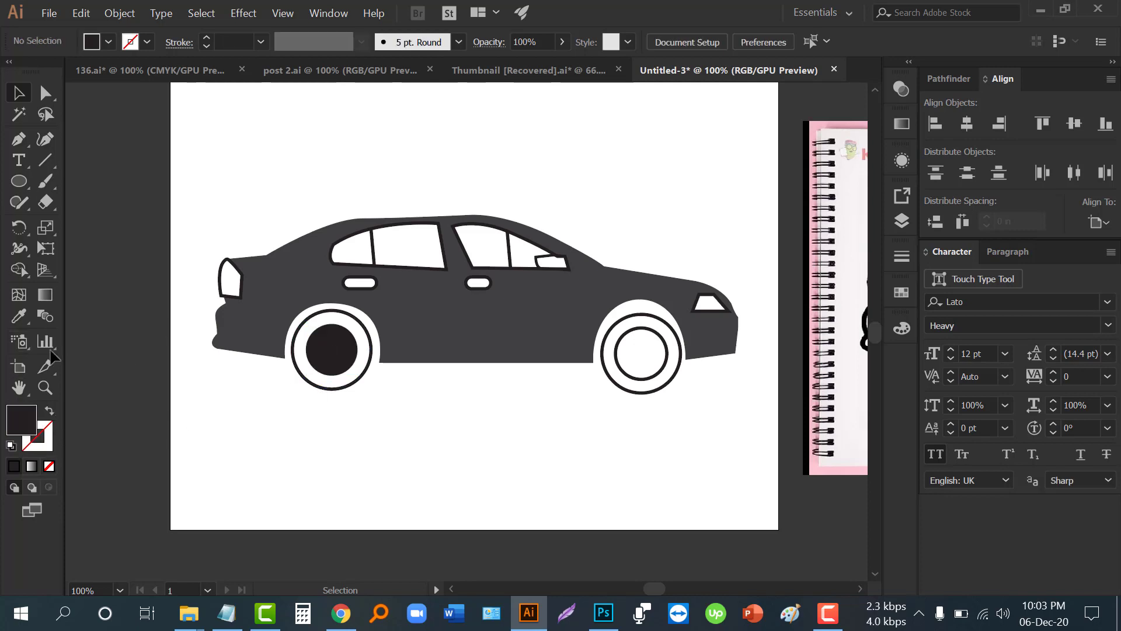
left_click(18, 316)
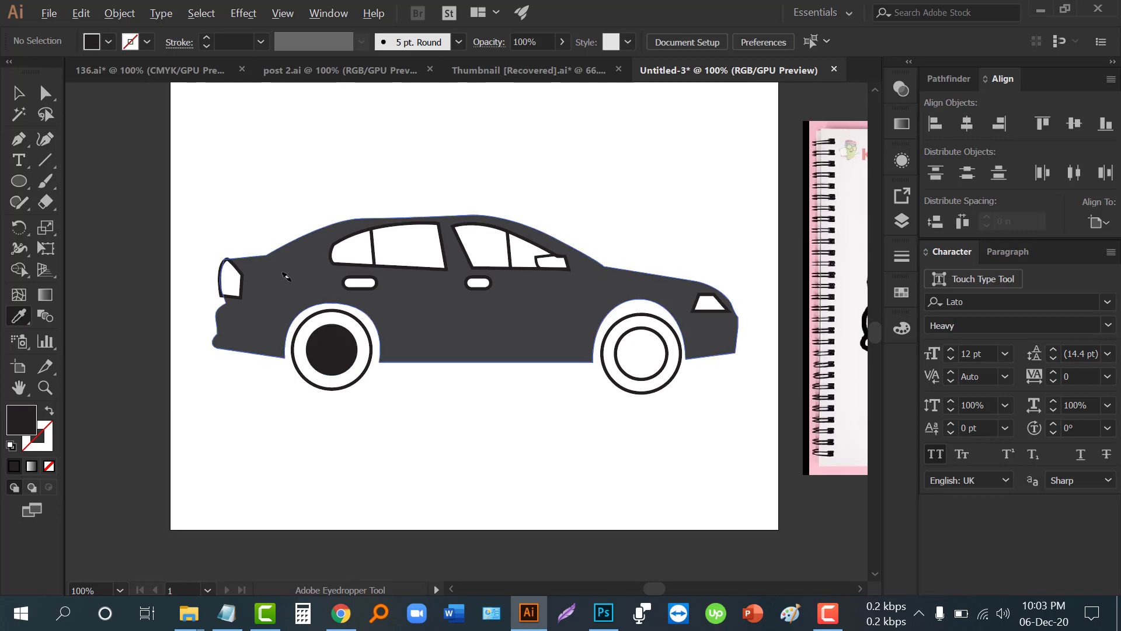
left_click(225, 350, "alt")
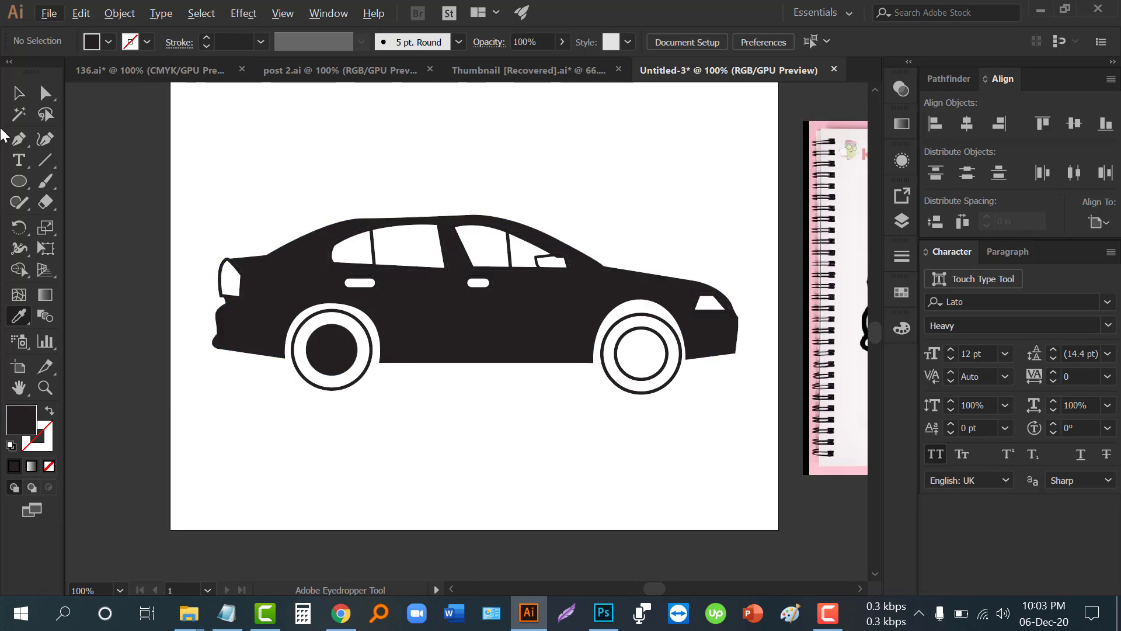
left_click(18, 92)
- Eyedropper the dark colour onto the right hubcap and move the whole car lower on the artboard
left_click_drag(179, 201, 776, 433)
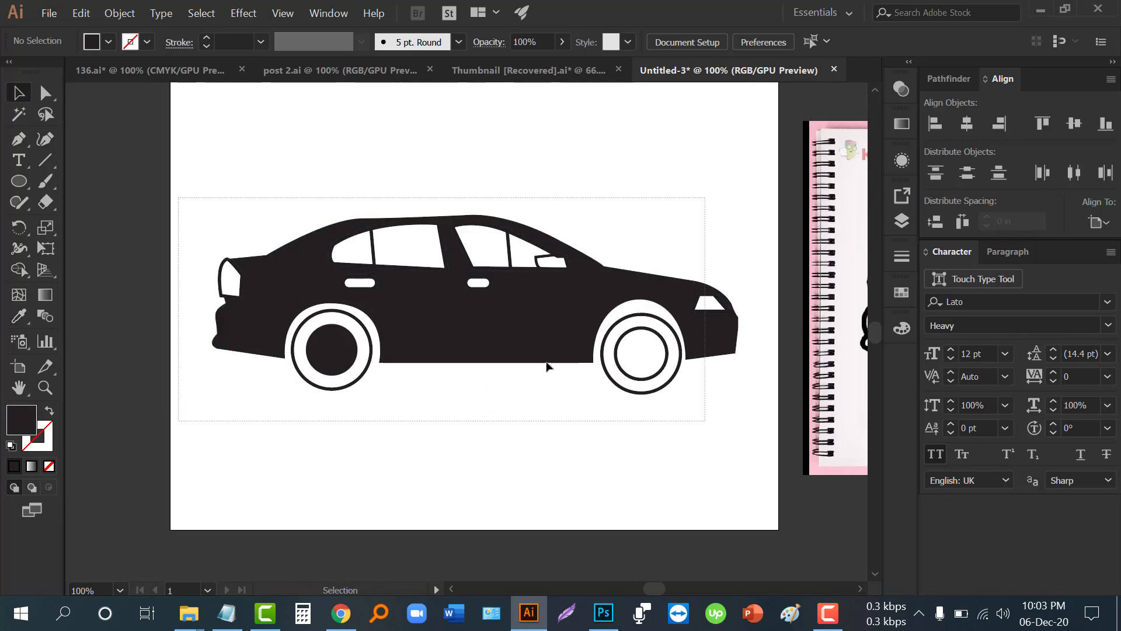
left_click(671, 446)
left_click(650, 379)
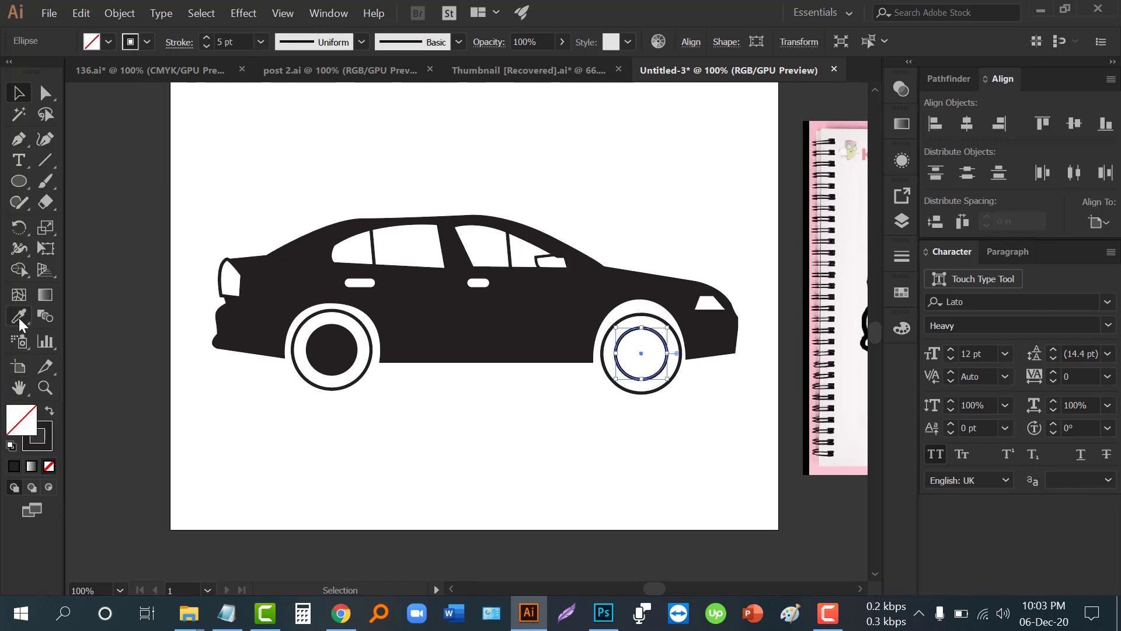
left_click(20, 317)
left_click(324, 345)
left_click(17, 93)
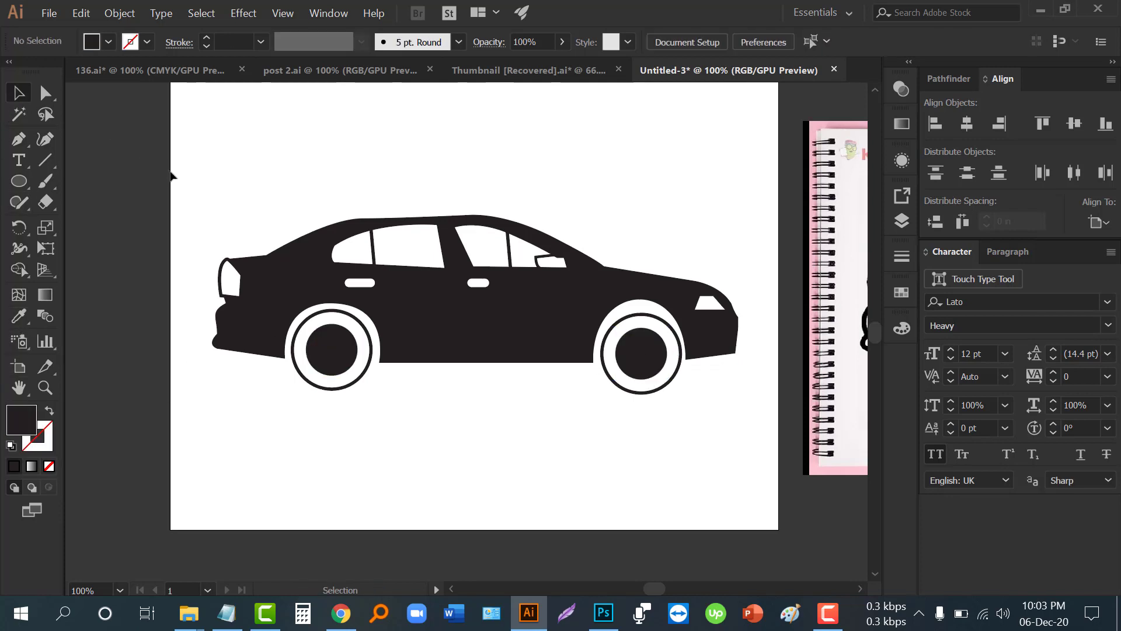
left_click_drag(170, 175, 768, 421)
left_click_drag(525, 324, 525, 406)
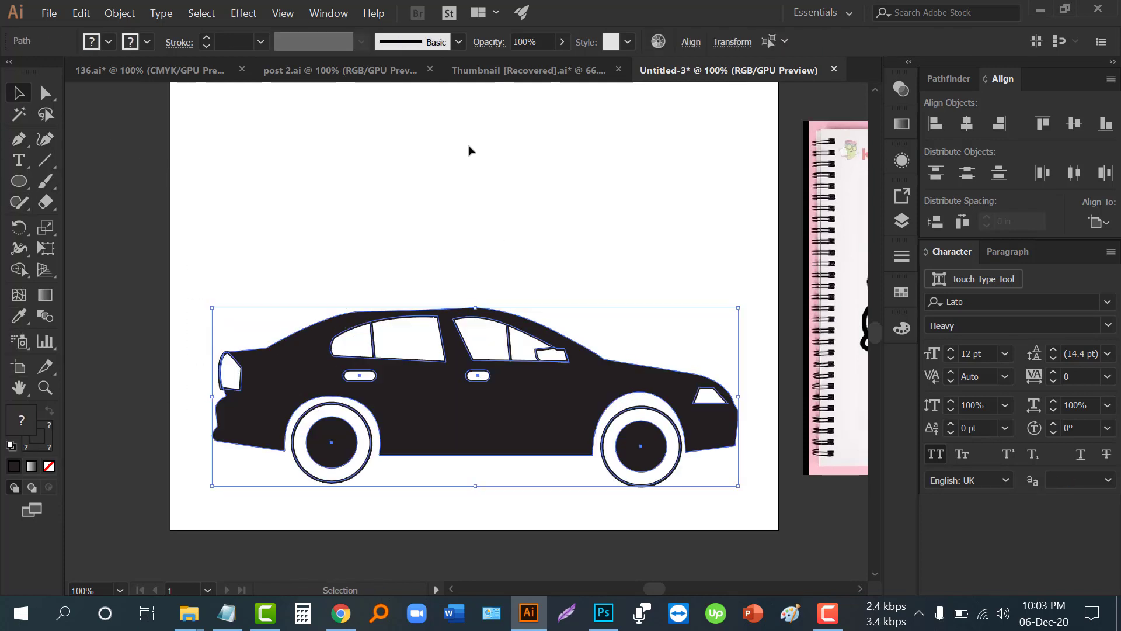
- Move the outline car copy from above the artboard to sit directly above the dark car
left_click(466, 151)
key("ctrl+minus")
key("ctrl+minus")
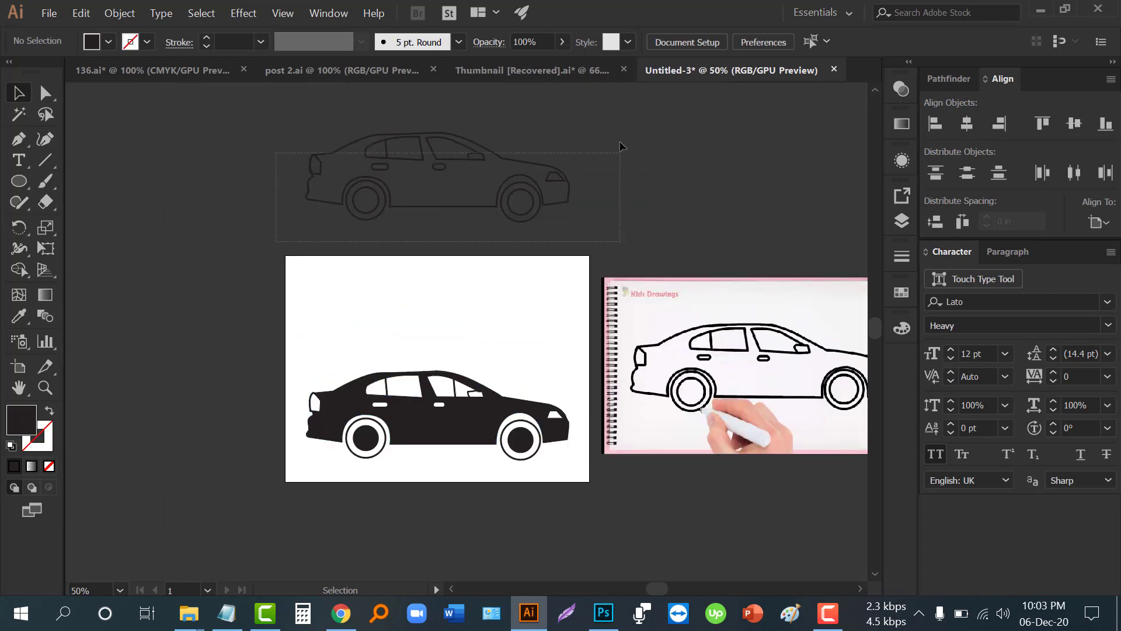
mouse_move(621, 146)
left_mouse_down()
mouse_move(544, 198)
mouse_move(526, 335)
left_mouse_up()
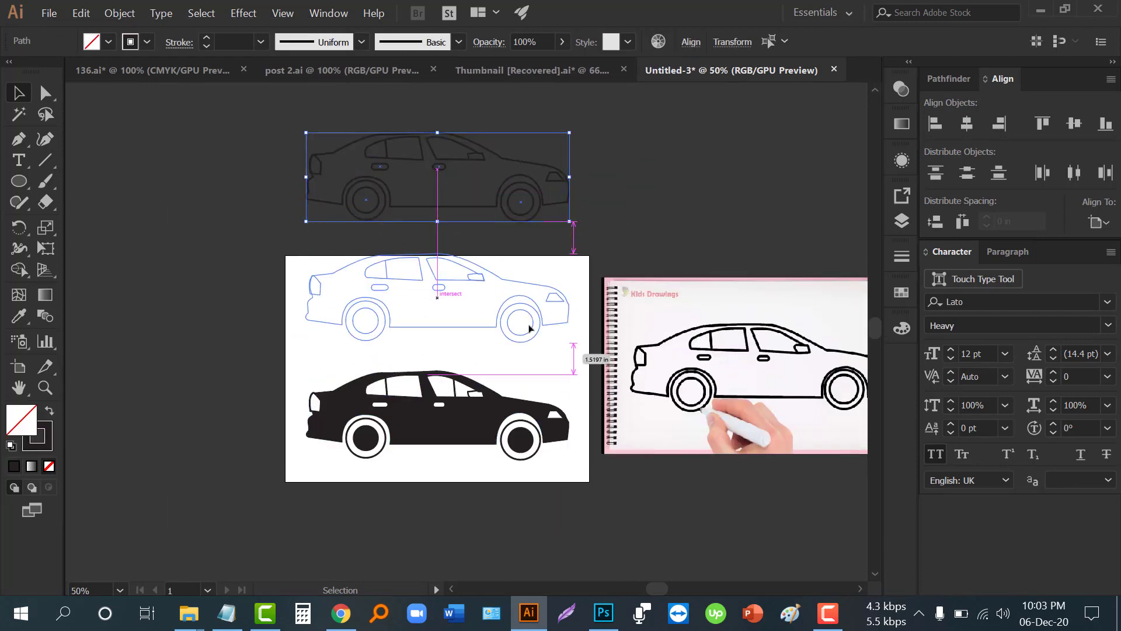
left_click(496, 374)
scroll(484, 401, "up", 2)
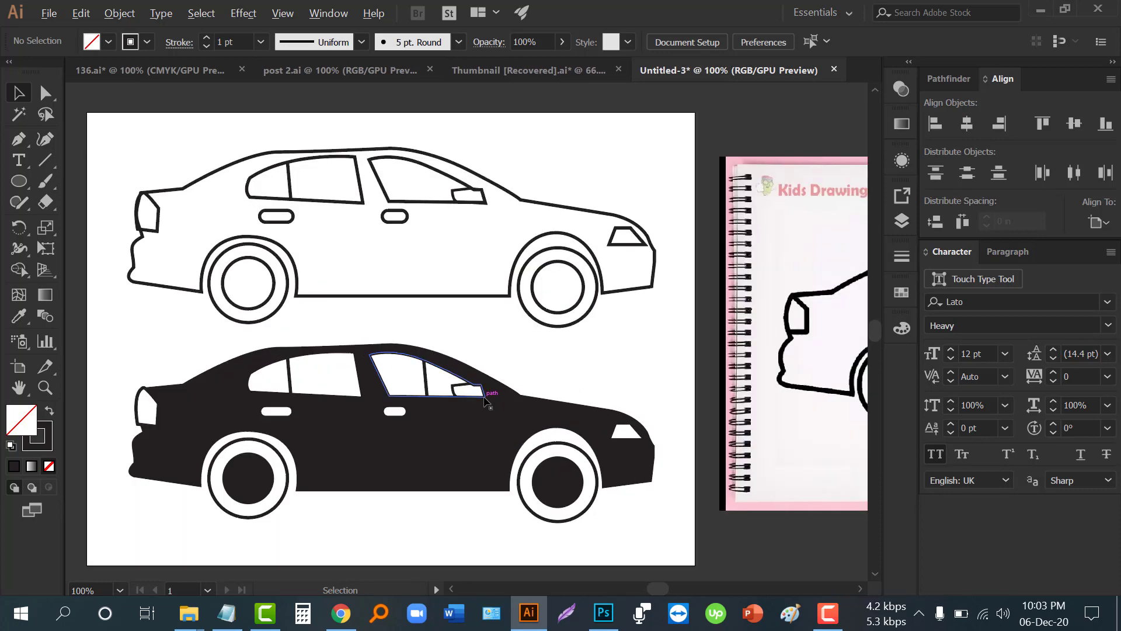
mouse_move(386, 490)
left_mouse_down()
mouse_move(409, 467)
mouse_move(427, 471)
left_mouse_up()
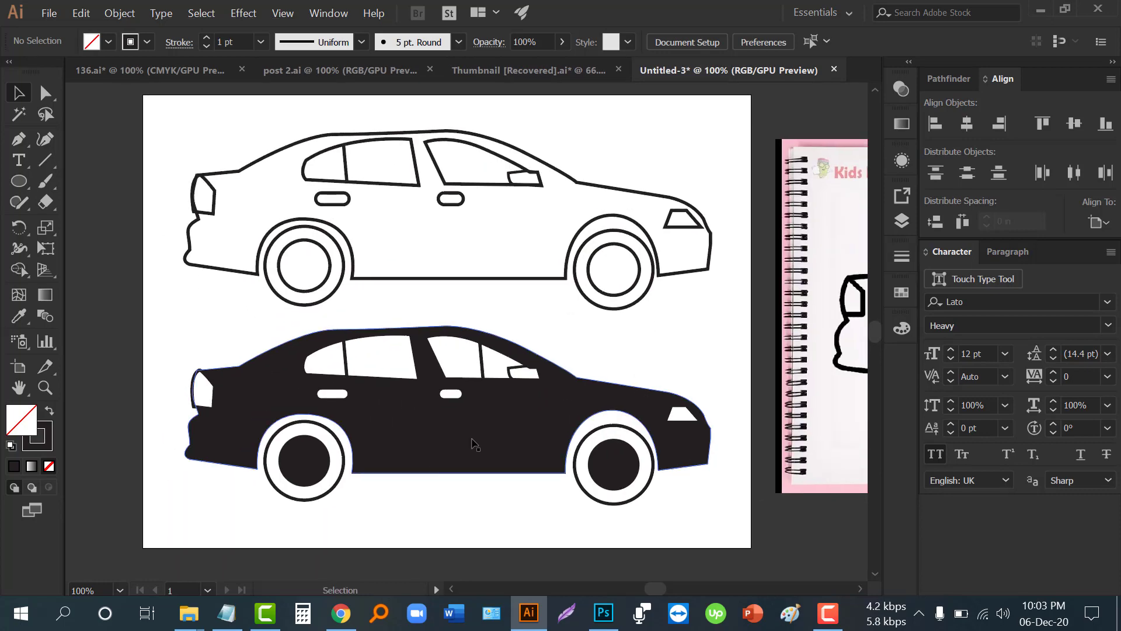
left_click(340, 432)
- Fill the lower car body red after trying red-orange, orange and green swatches
left_click(108, 42)
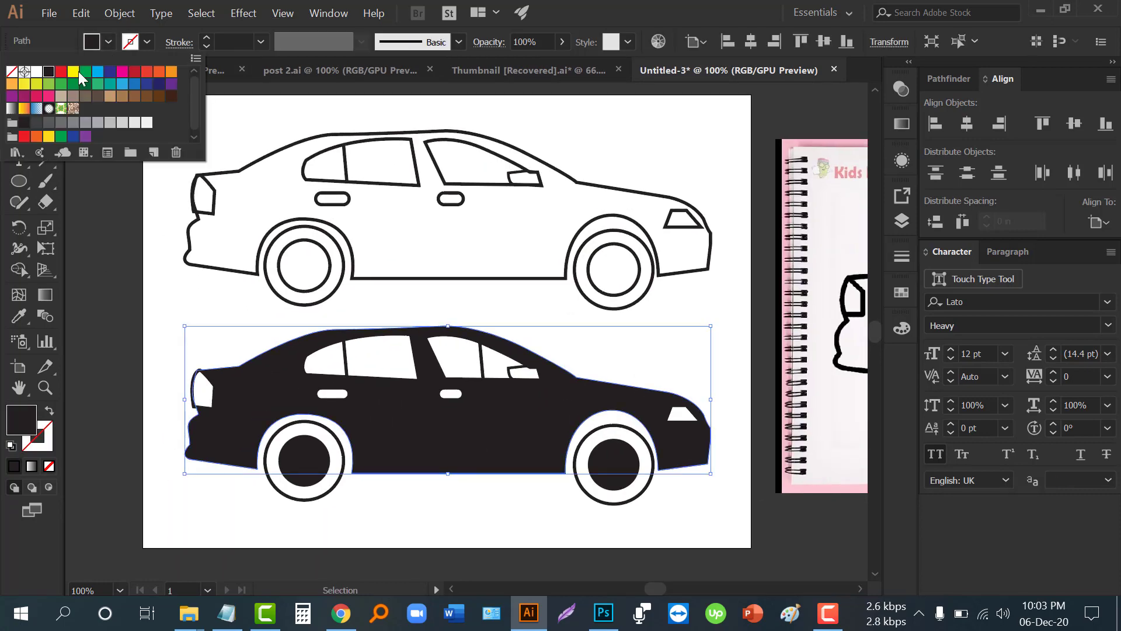
left_click(159, 73)
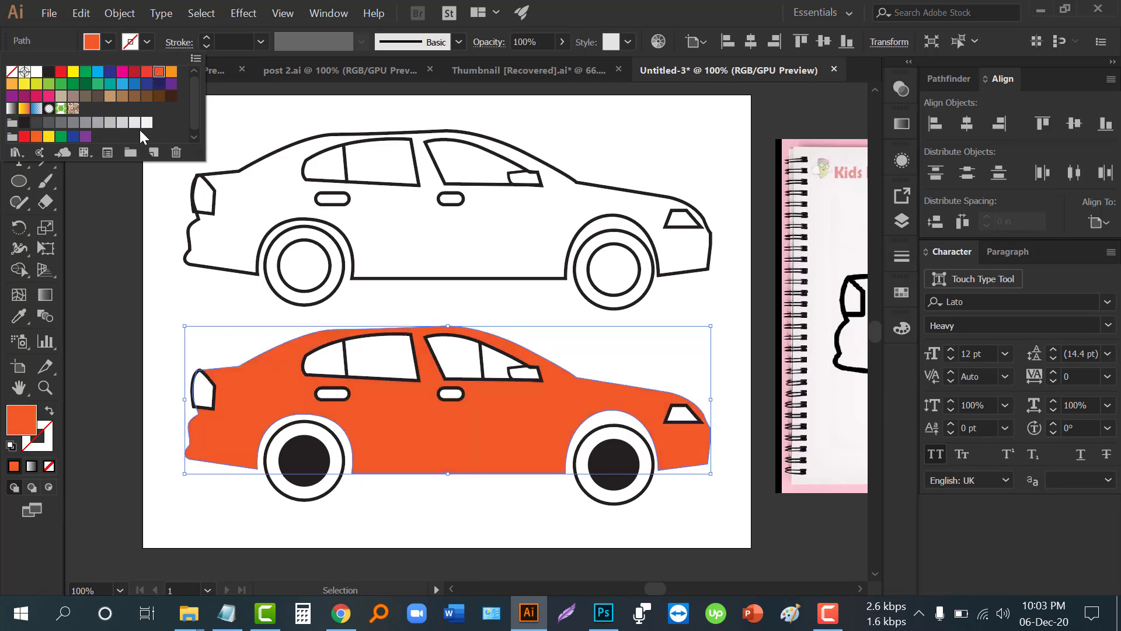
left_click(171, 72)
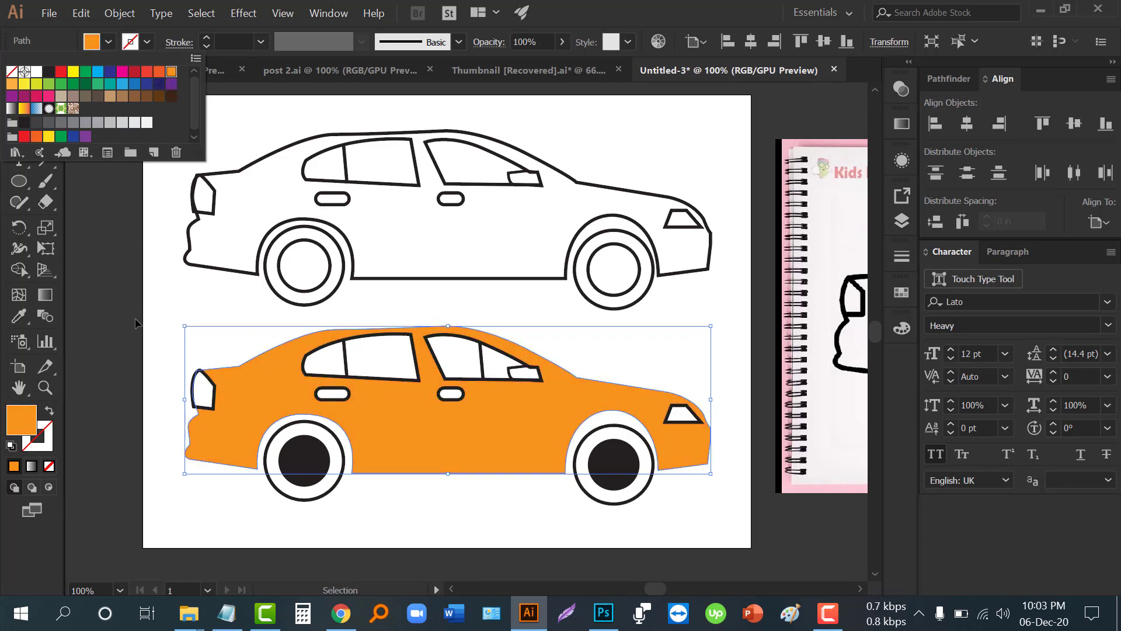
left_click(86, 85)
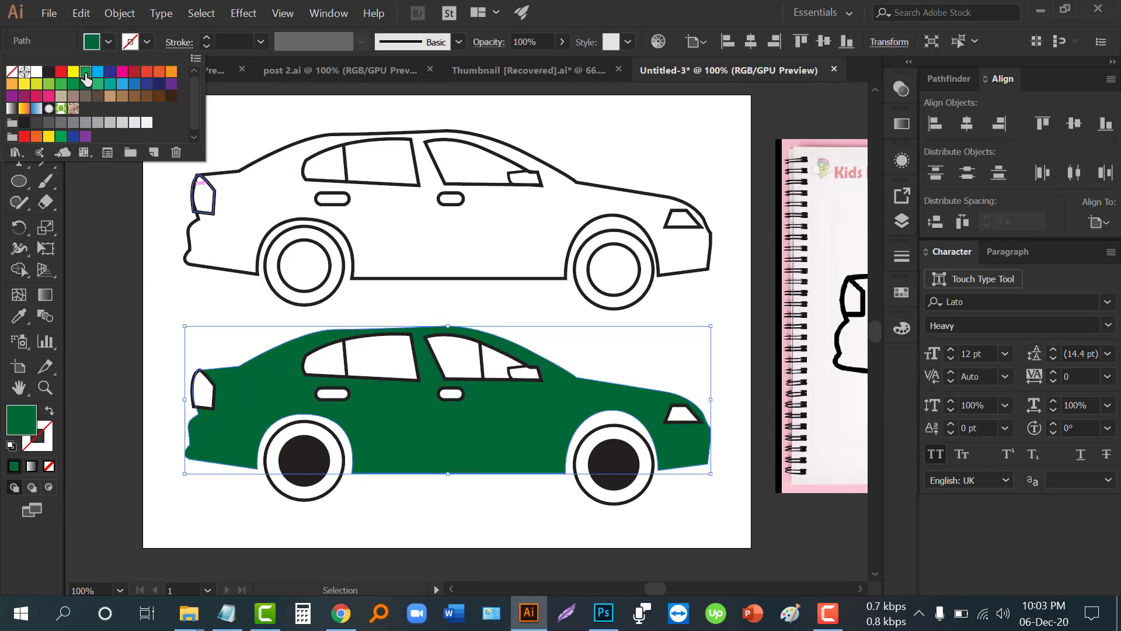
left_click(61, 72)
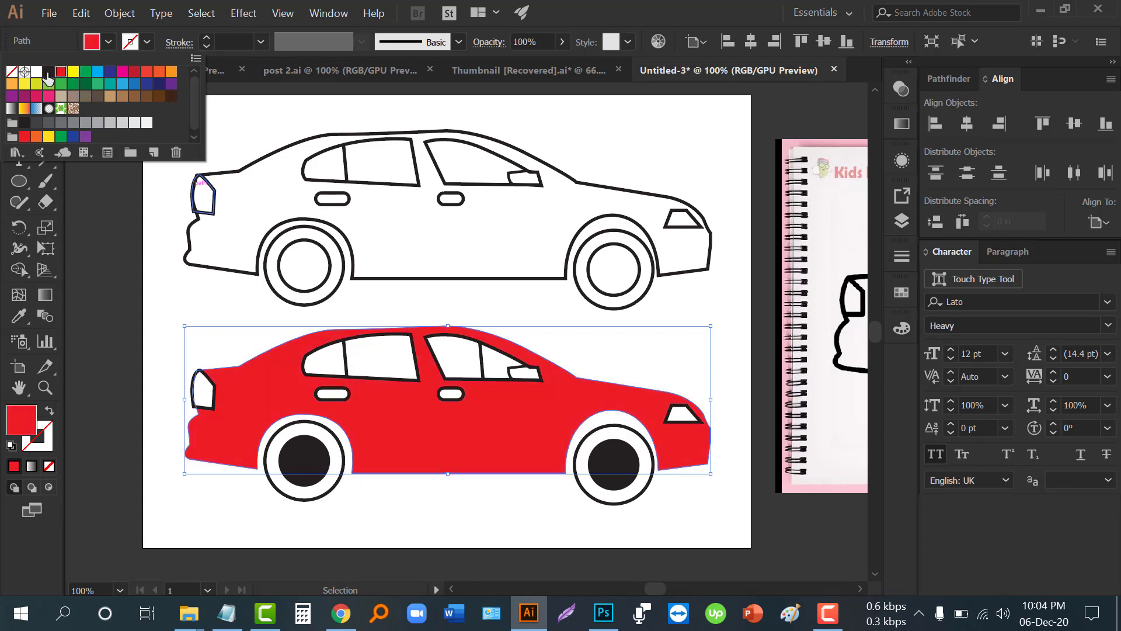
left_click(111, 278)
left_click(118, 349)
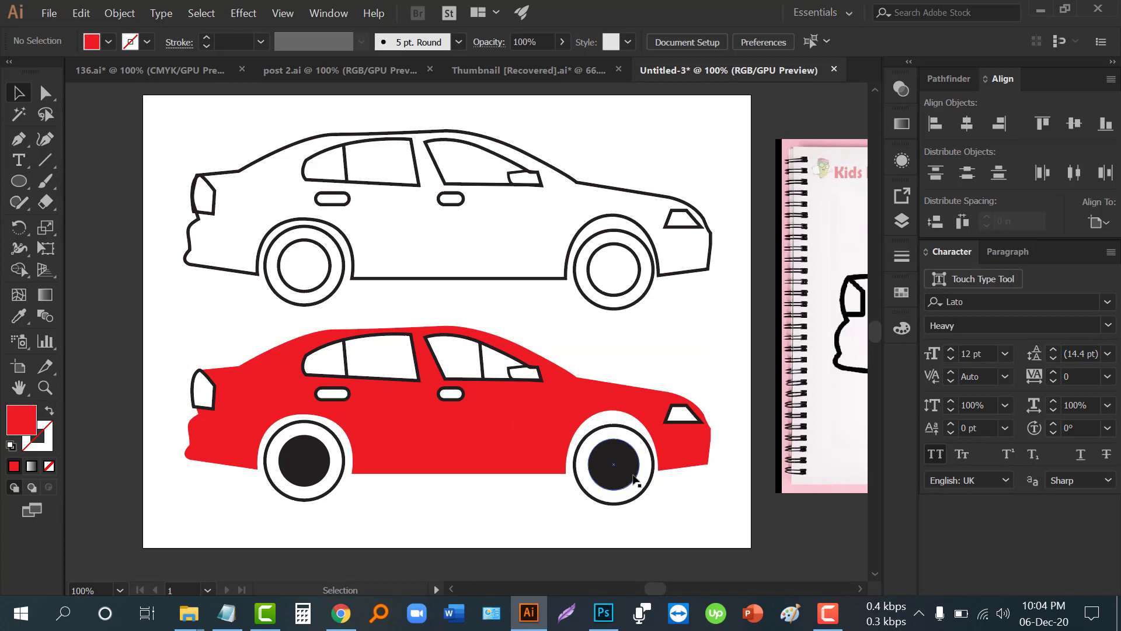
- Eyedropper the red onto the left and right hubcaps
left_click(23, 309)
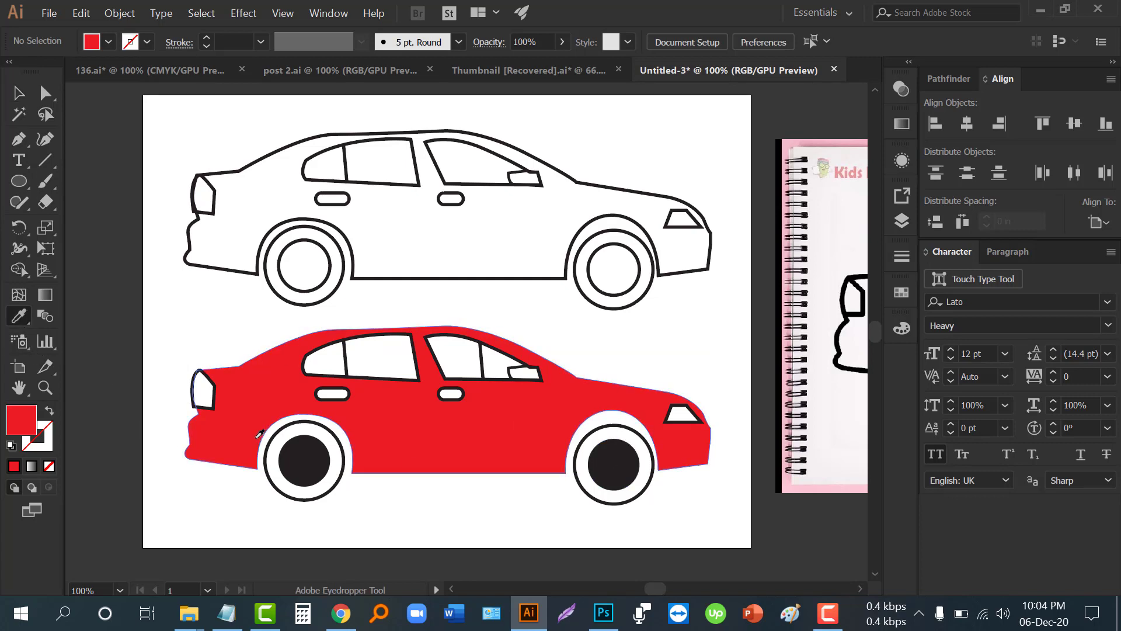
left_click(304, 459, "alt")
left_click(608, 459, "alt")
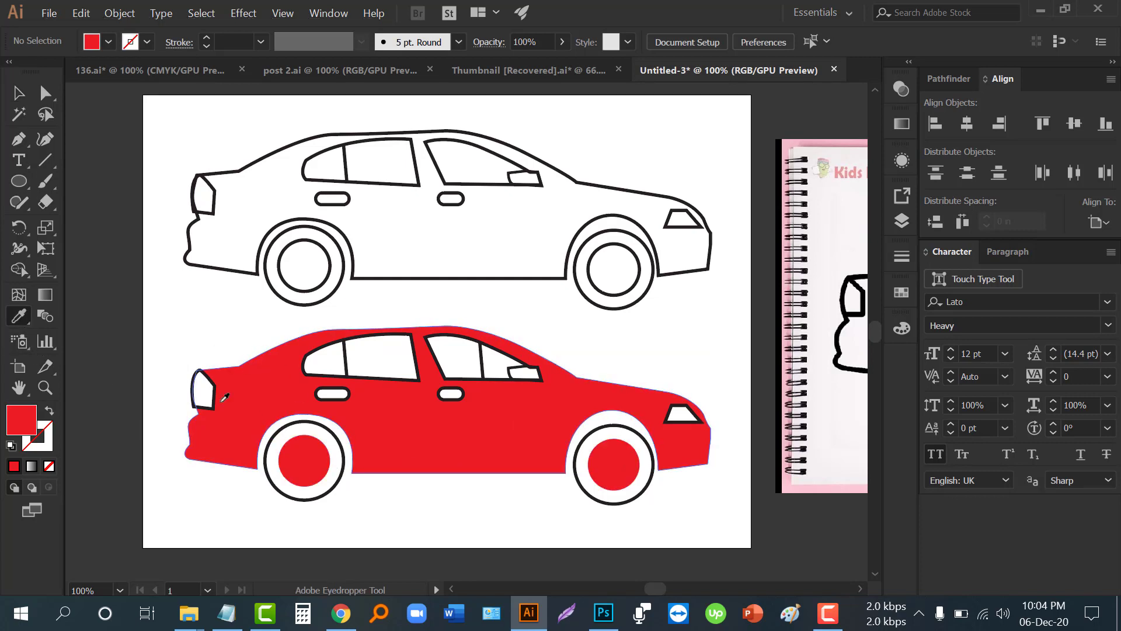
left_click(18, 92)
scroll(442, 356, "up", 1)
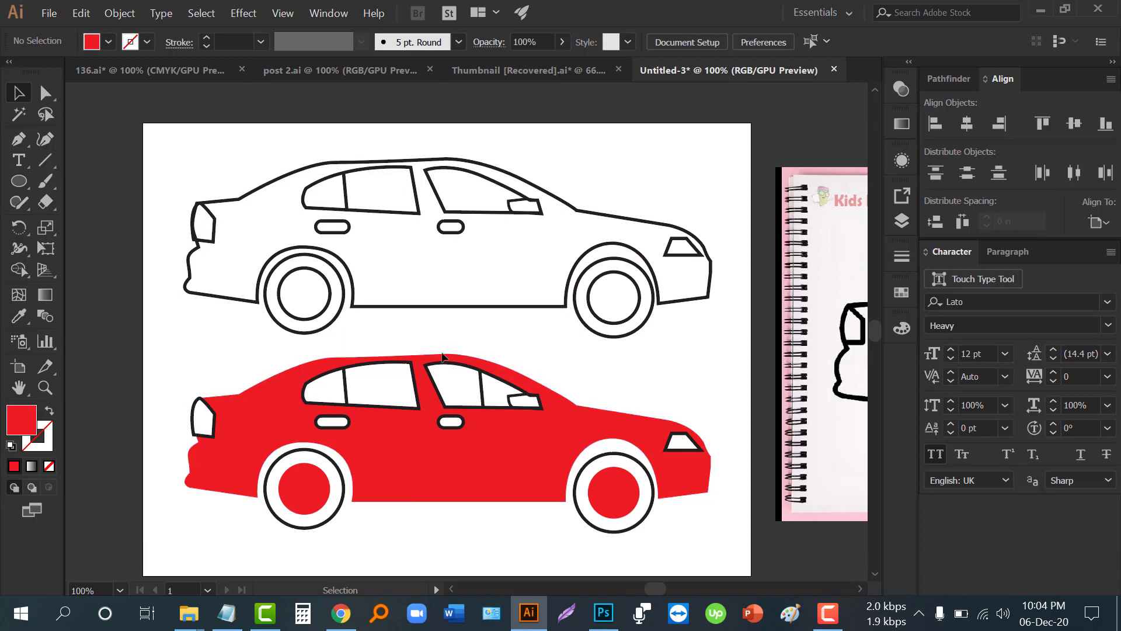
scroll(328, 317, "down", 1)
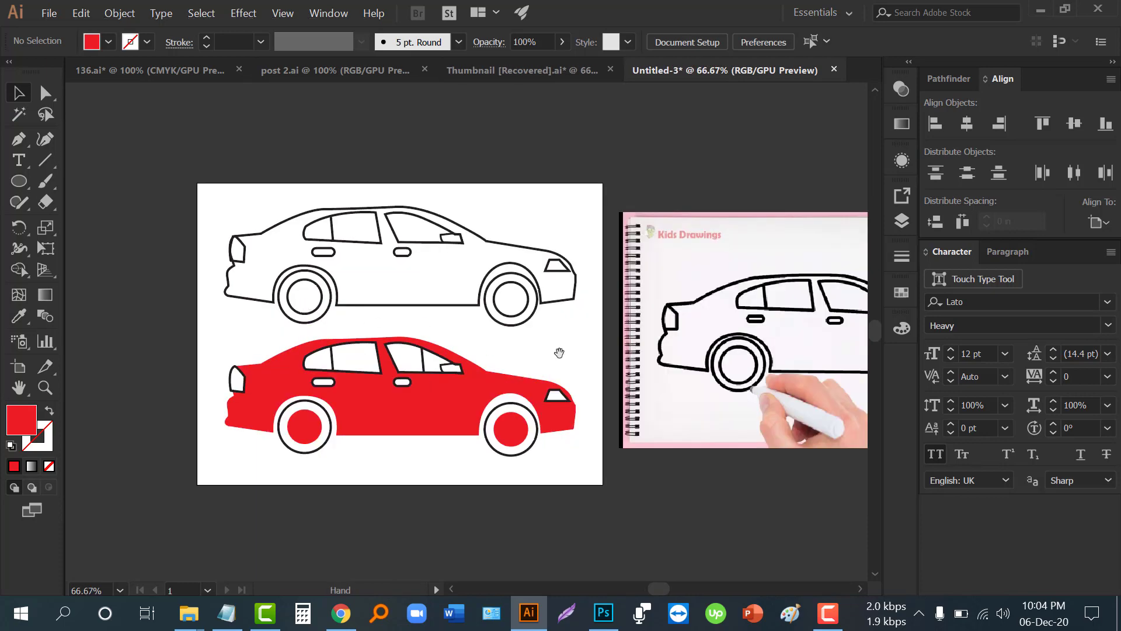
mouse_move(544, 357)
left_mouse_down()
mouse_move(438, 333)
mouse_move(616, 361)
left_mouse_up()
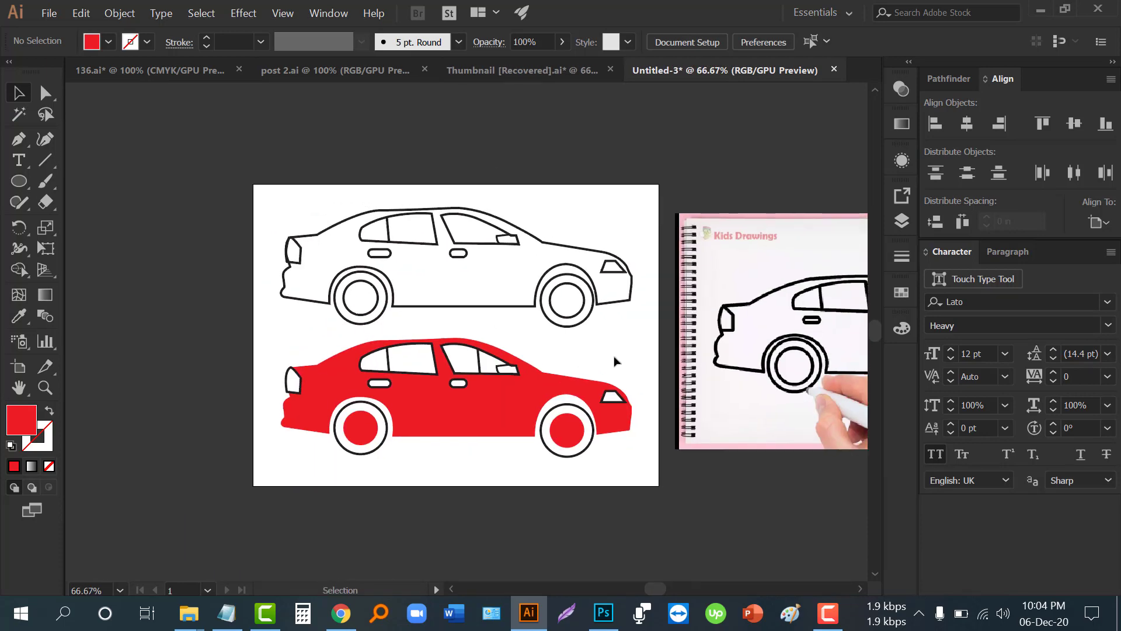
scroll(580, 368, "up", 1)
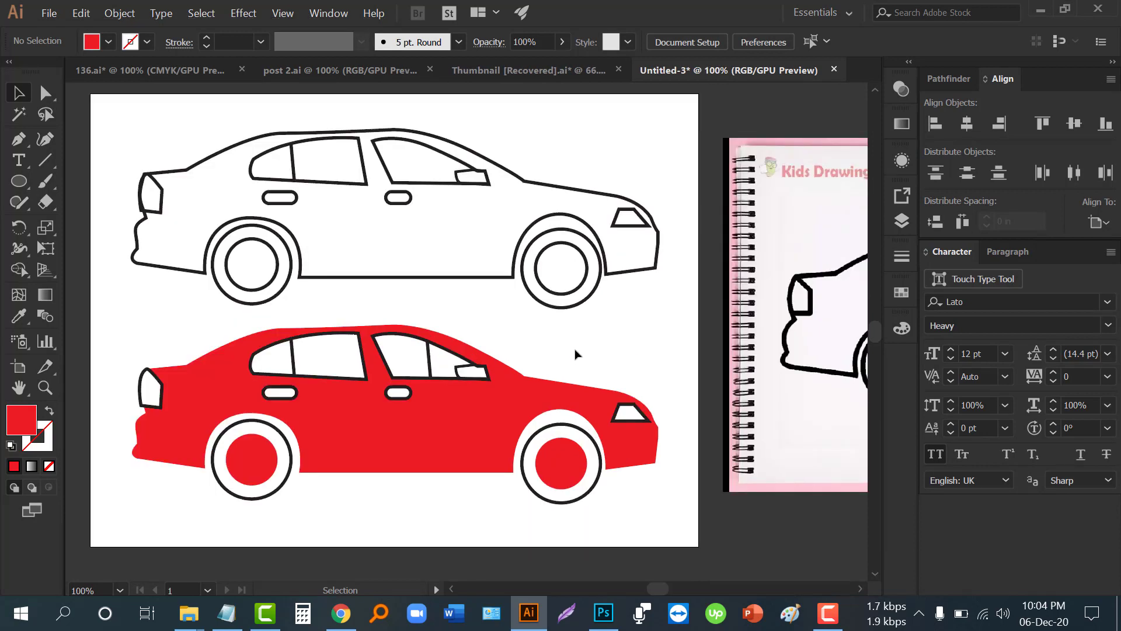